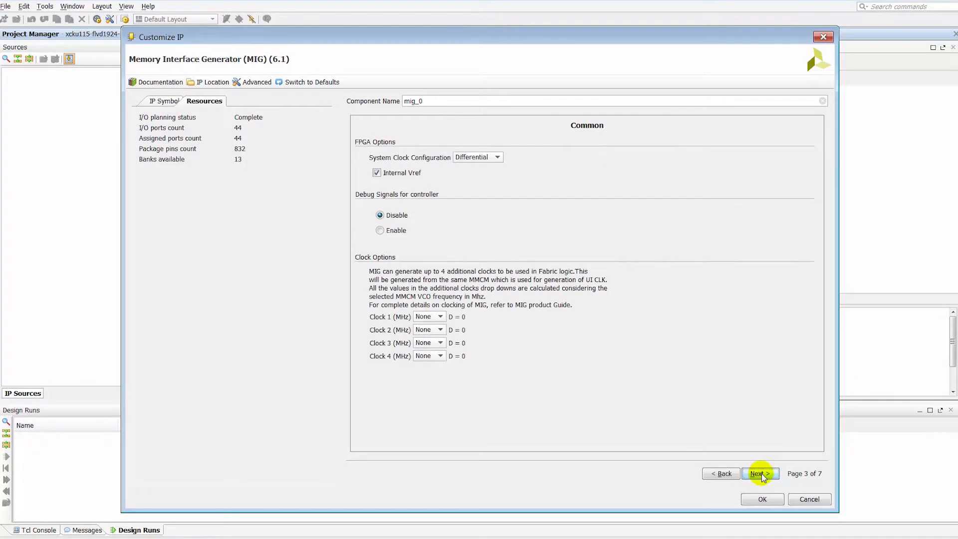
# - Examine the byte groups of I/O Banks 45 and 44 in Bank Planning and the assignment options for Bank 45's Byte Group T2
pyautogui.click(760, 473)
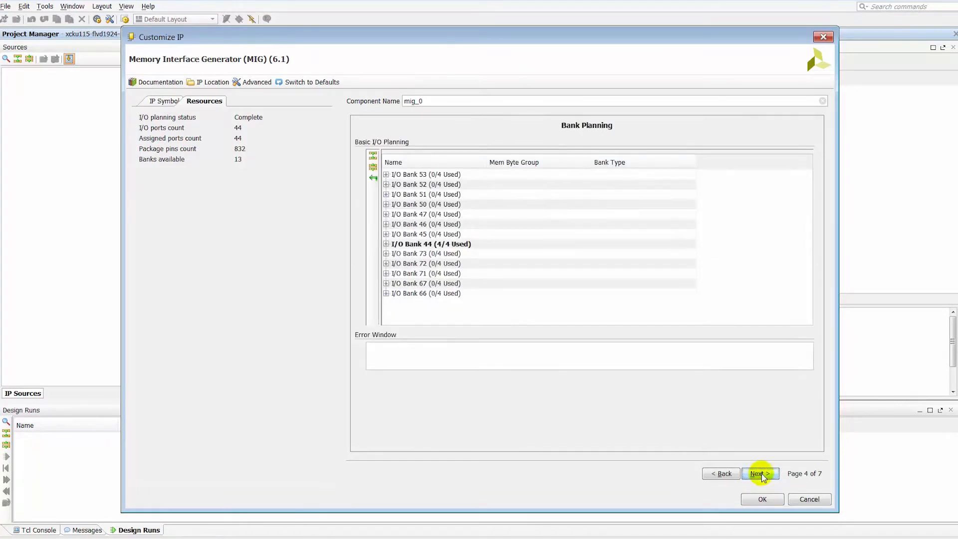
pyautogui.click(386, 234)
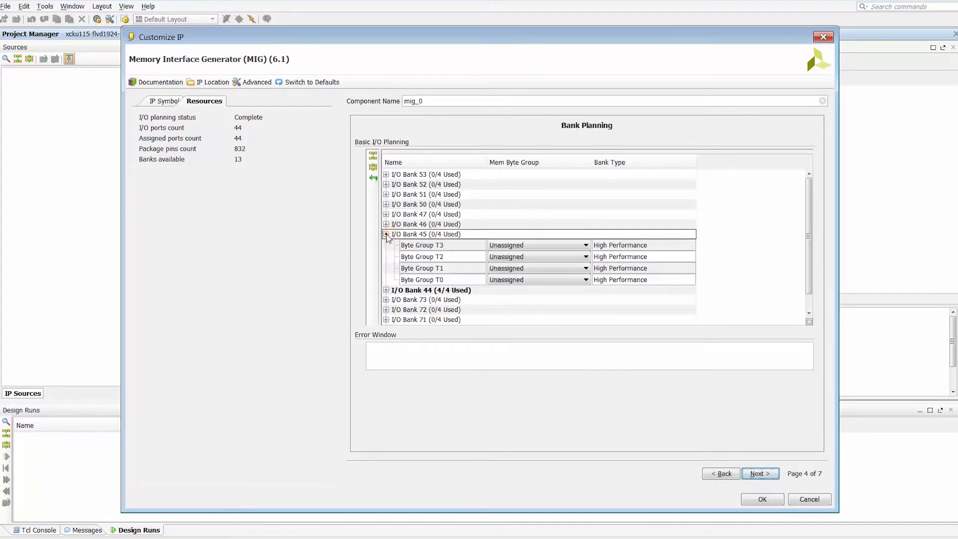
pyautogui.click(388, 290)
pyautogui.click(386, 290)
pyautogui.scroll(-2, 716, 295)
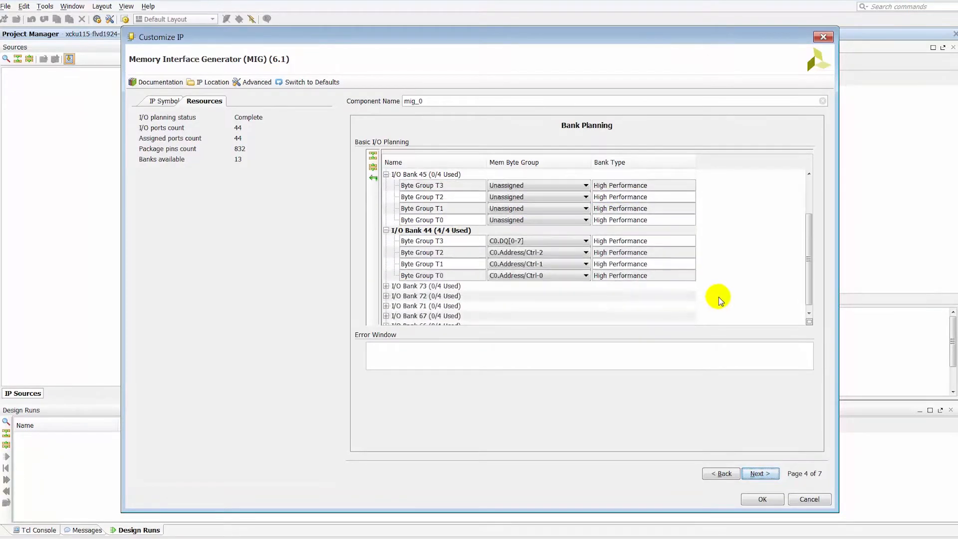
pyautogui.click(585, 198)
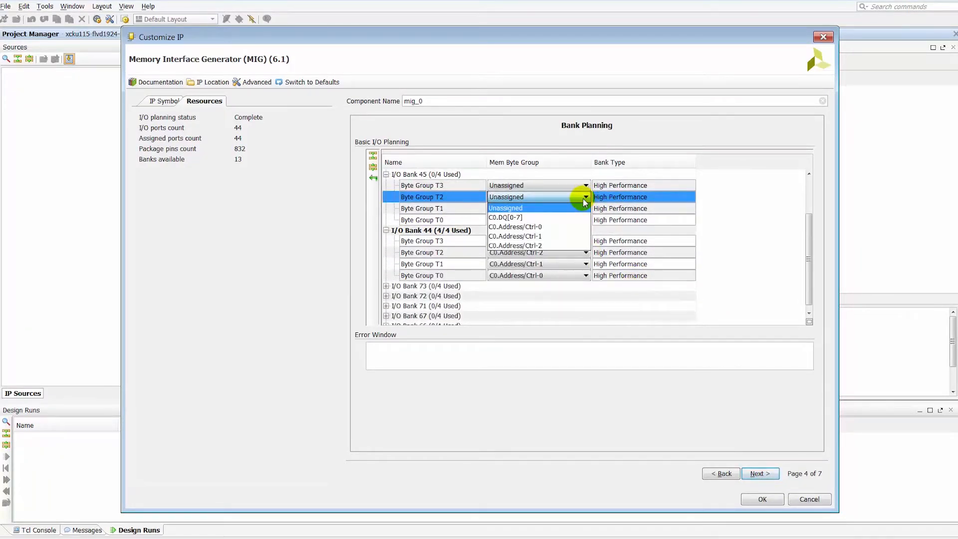
pyautogui.click(586, 207)
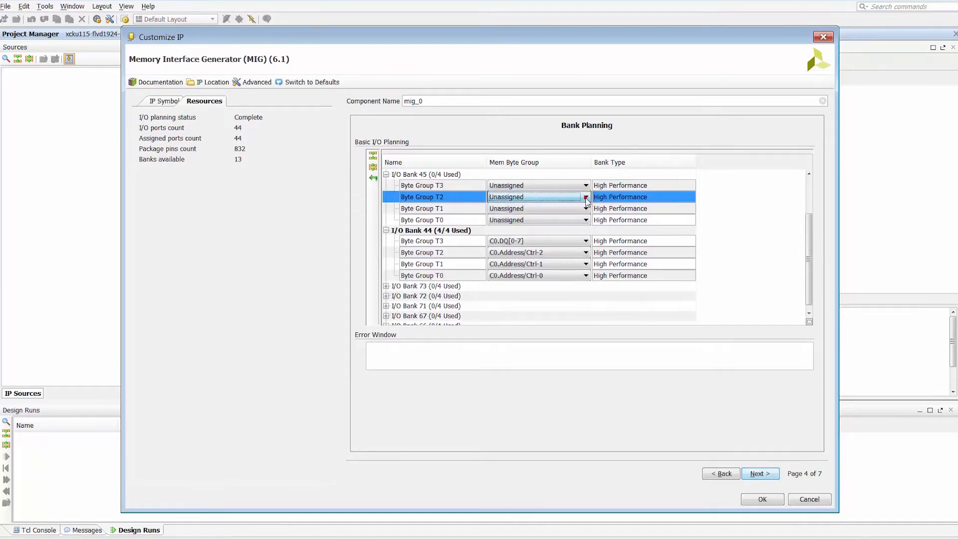
# - Run the MIG I/O Planner, inspect the package pins of the c0_ddr3_addr bus, and close the planner
pyautogui.click(768, 477)
pyautogui.click(527, 211)
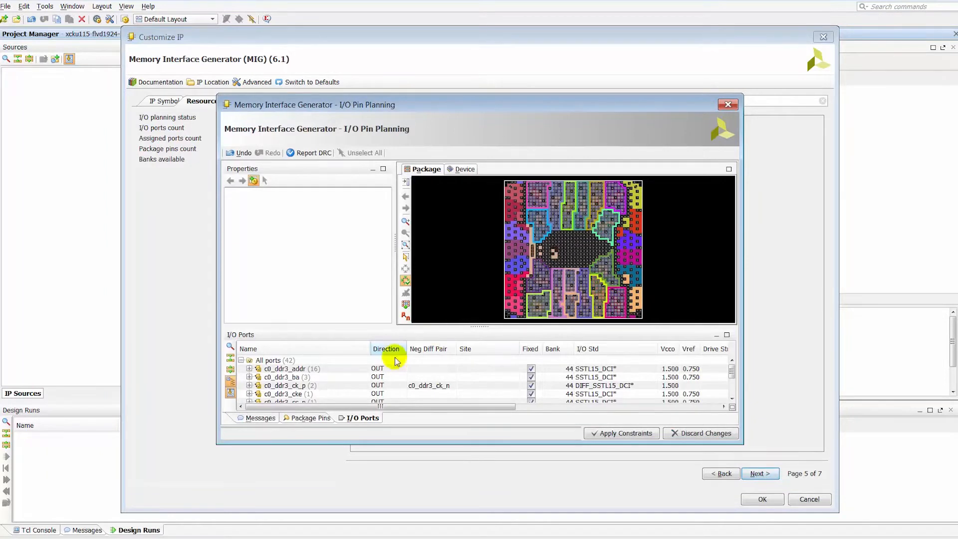
pyautogui.click(293, 369)
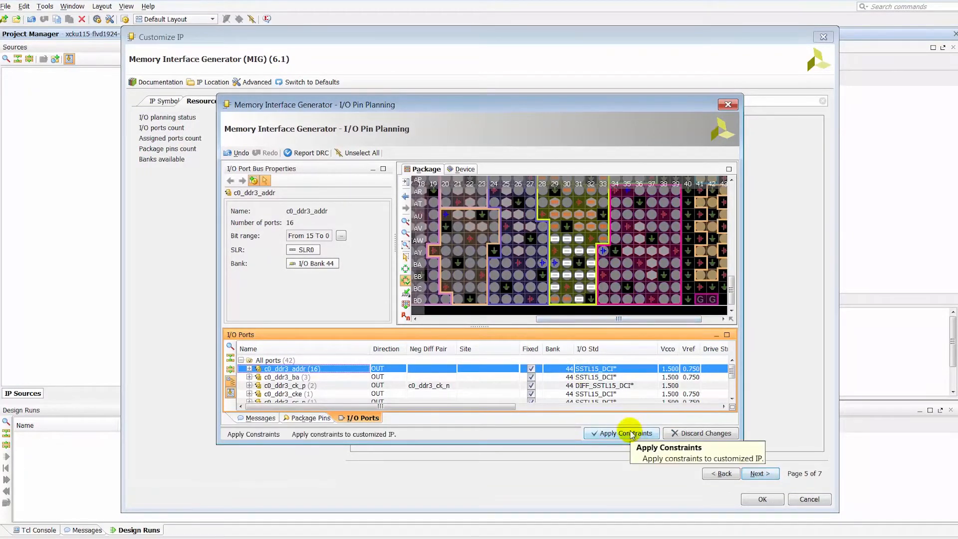
pyautogui.click(728, 104)
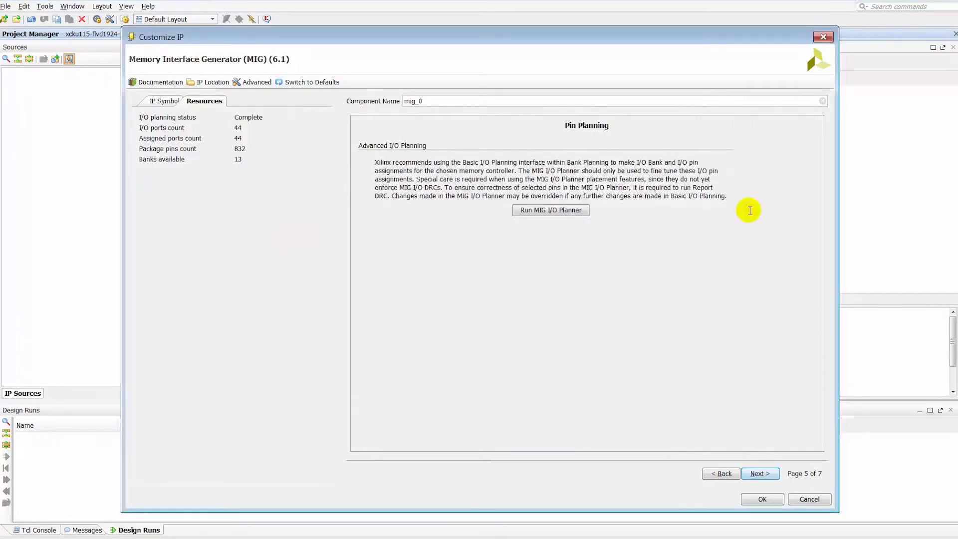
# - Finish the MIG customization with the component name ddr3 and generate the IP
pyautogui.click(758, 473)
pyautogui.click(761, 498)
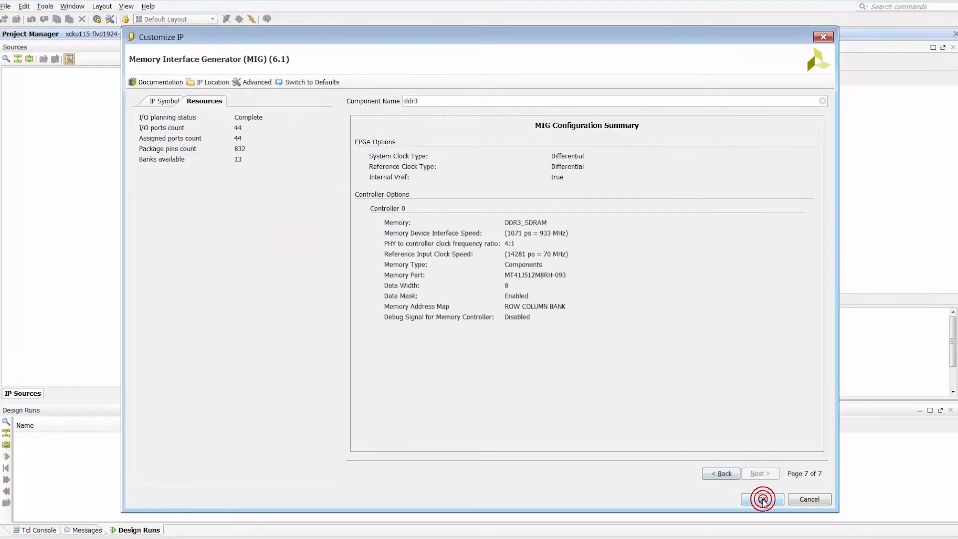
pyautogui.click(480, 358)
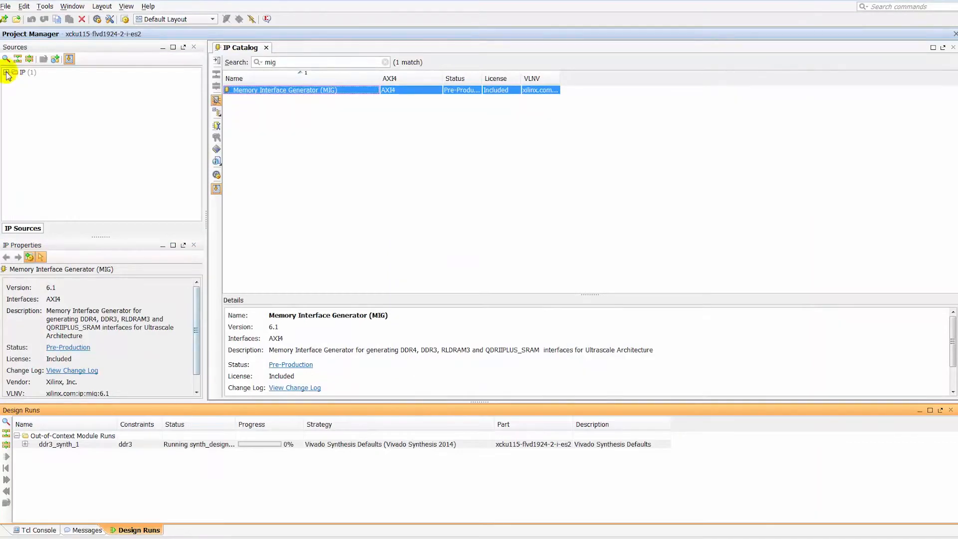
# - Expand the generated IP's synthesis sources, review the pin constraints in ddr3.xdc, and close the file
pyautogui.click(15, 81)
pyautogui.click(26, 97)
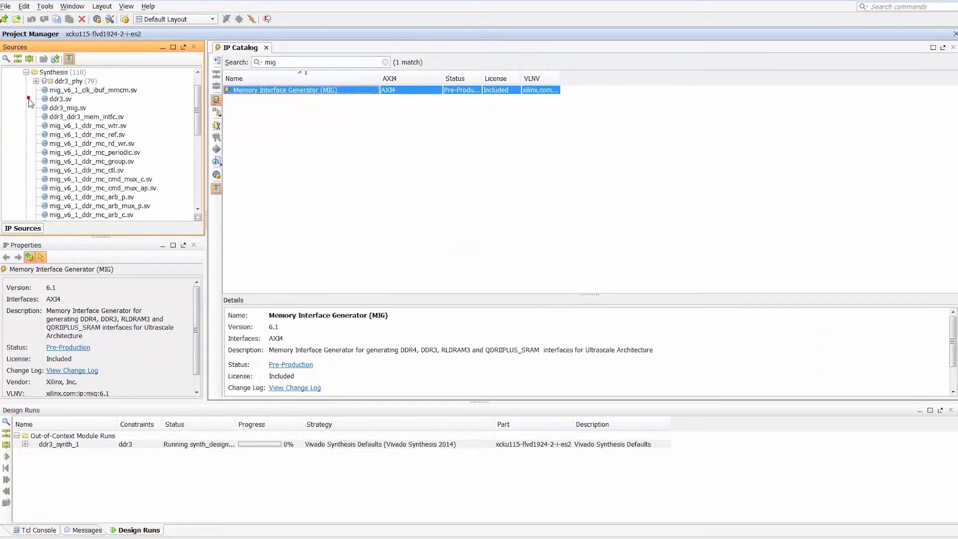
pyautogui.moveTo(197, 114); pyautogui.dragTo(197, 179)
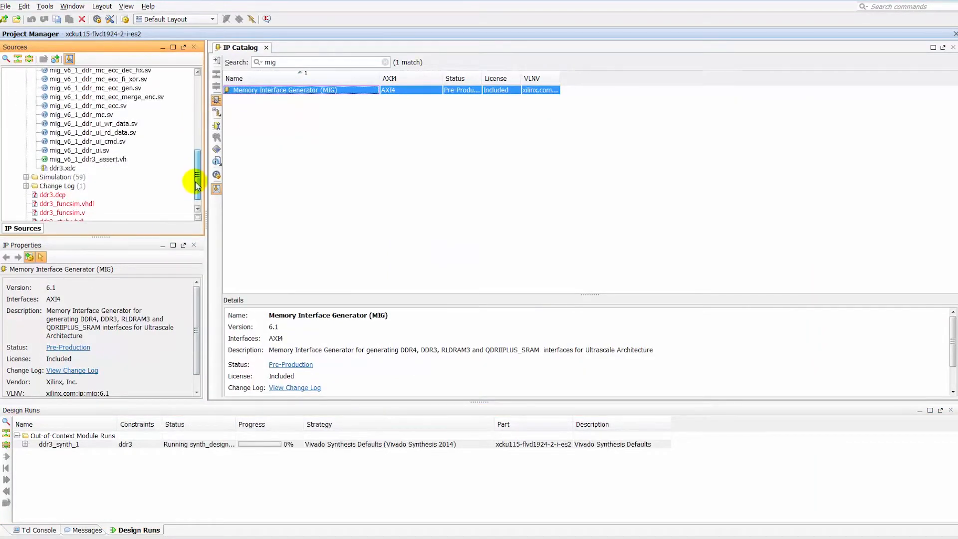
pyautogui.doubleClick(64, 168)
pyautogui.scroll(-7, 548, 228)
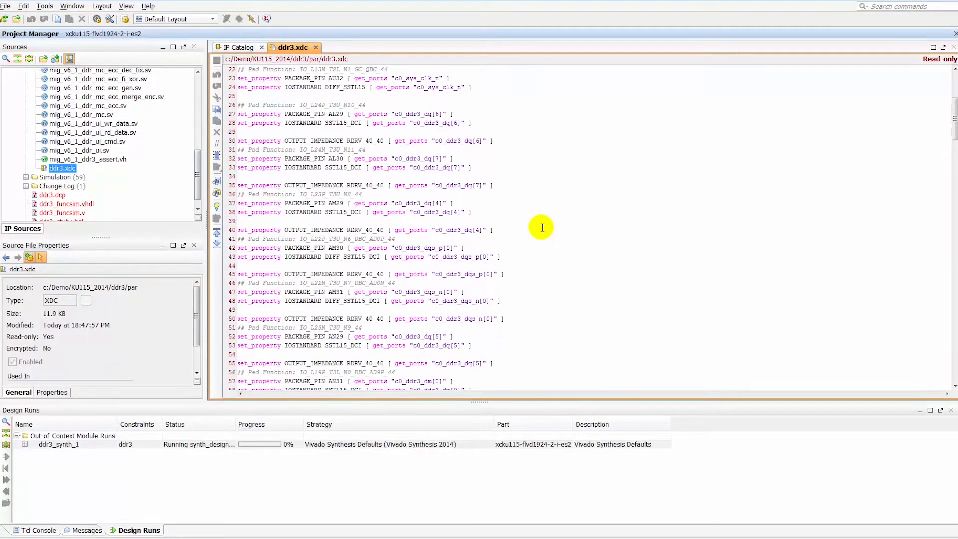
pyautogui.click(316, 203)
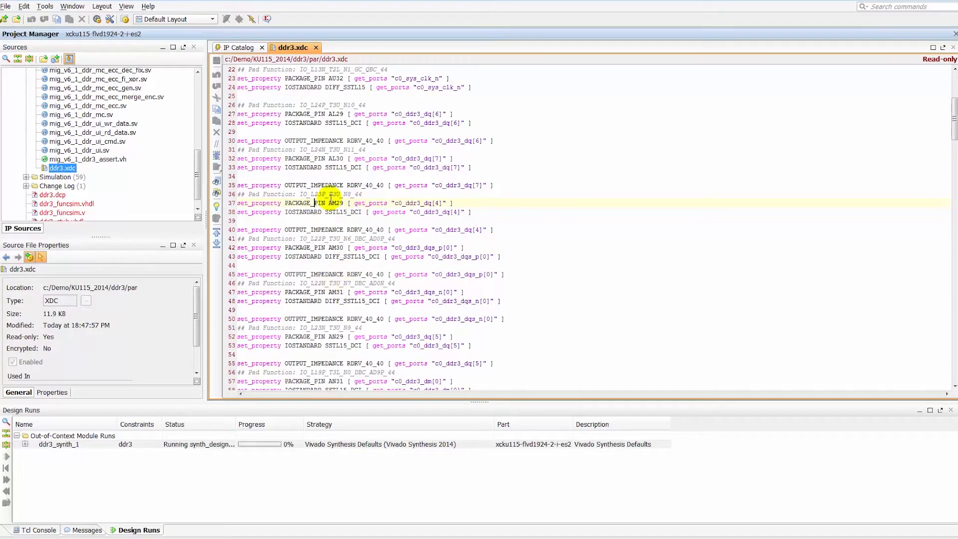
pyautogui.click(315, 47)
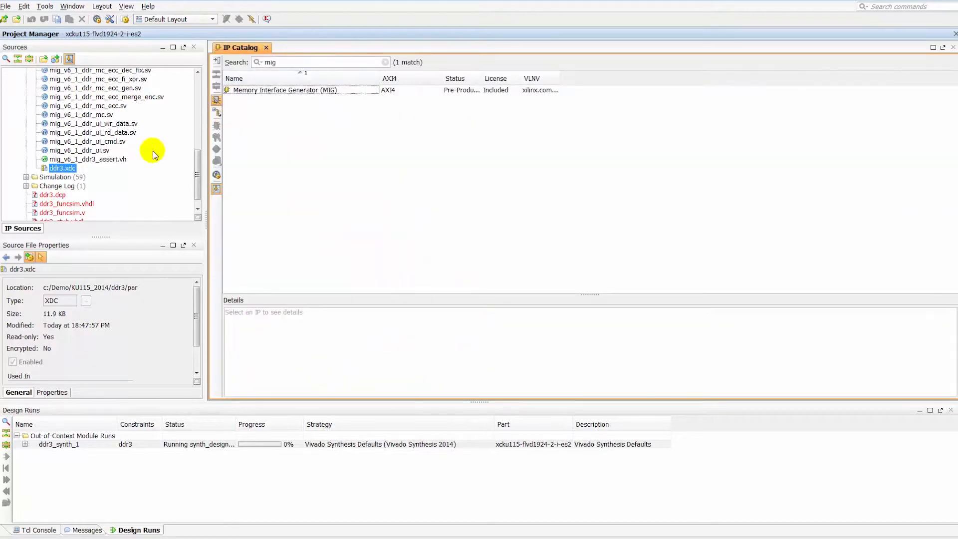
pyautogui.scroll(15, 139, 159)
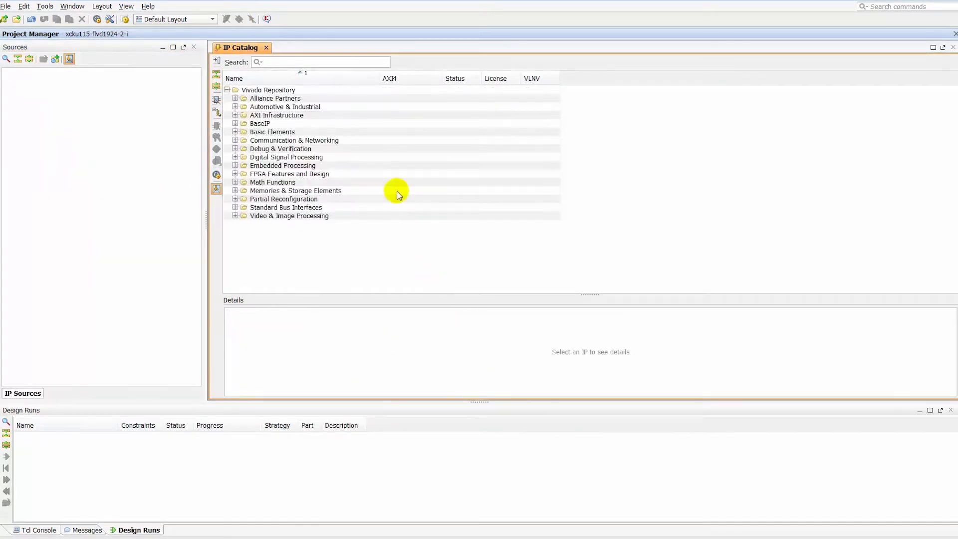
# - Find "mig" in the IP catalog, open the Memory Interface Generator, and set the controller type to DDR3 SDRAM
pyautogui.click(295, 62)
pyautogui.write('mig')
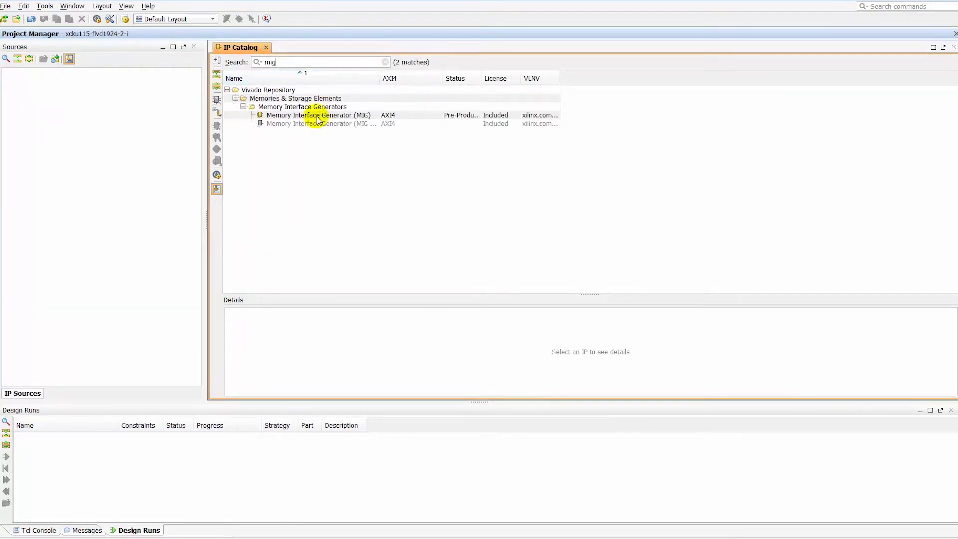
pyautogui.doubleClick(317, 118)
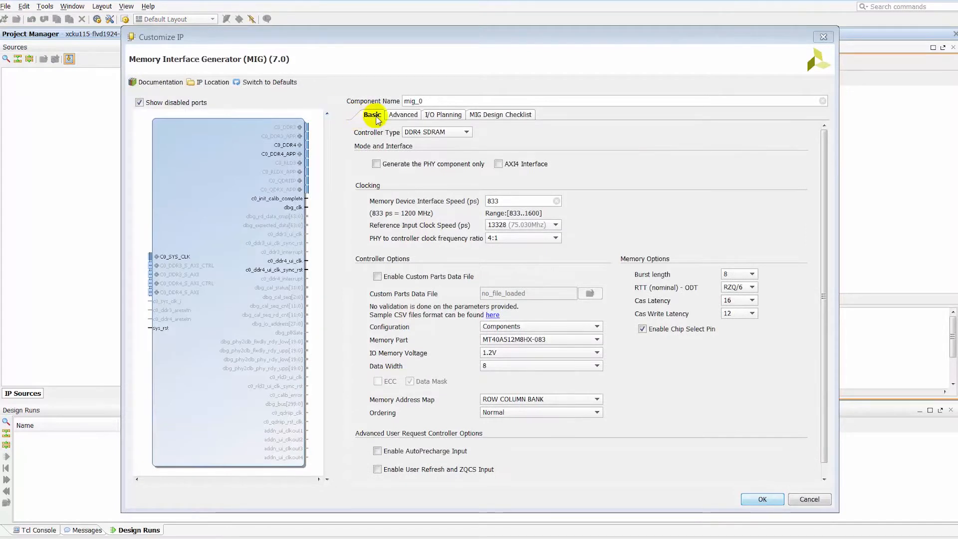
pyautogui.click(464, 131)
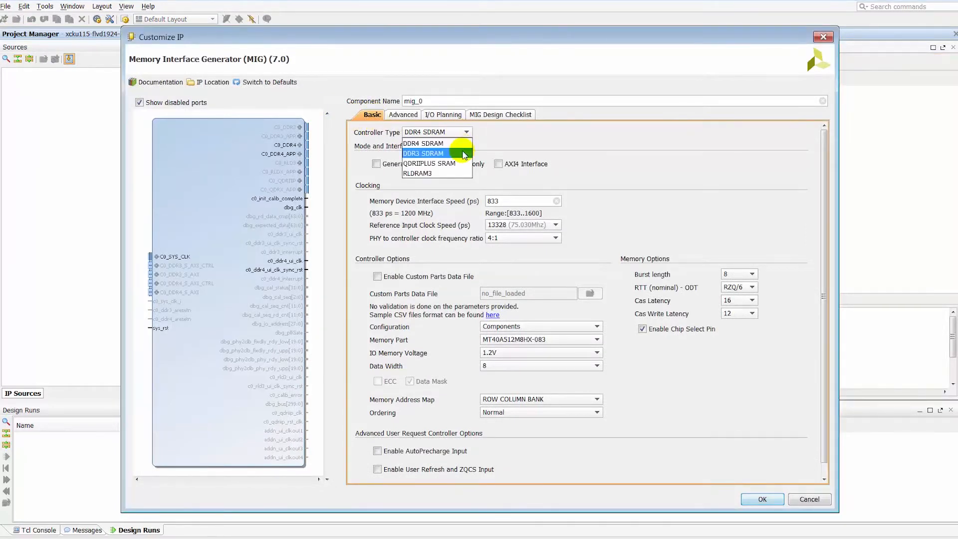
pyautogui.click(464, 153)
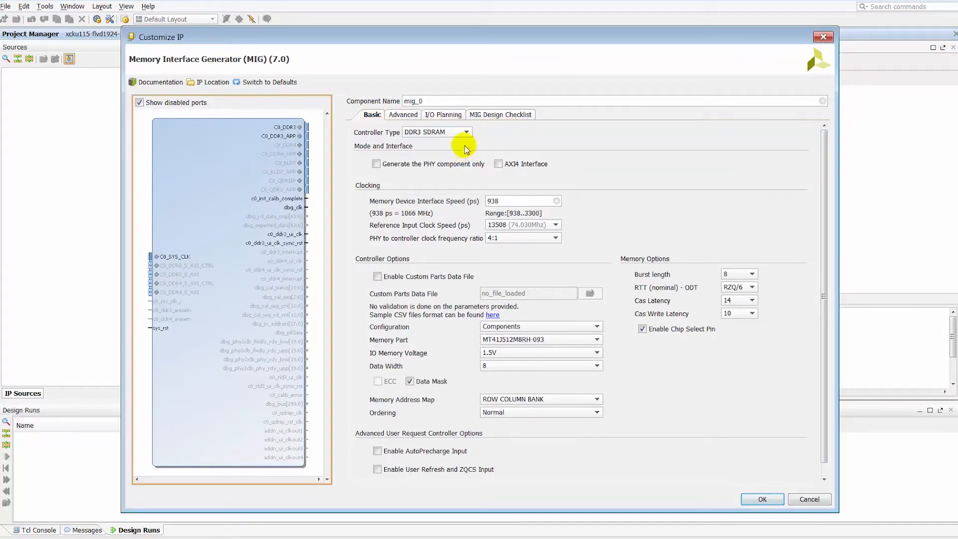
# - Try the PHY-only generation option and a memory device interface speed of 3600 ps, restoring the option and the 938 ps speed
pyautogui.click(377, 165)
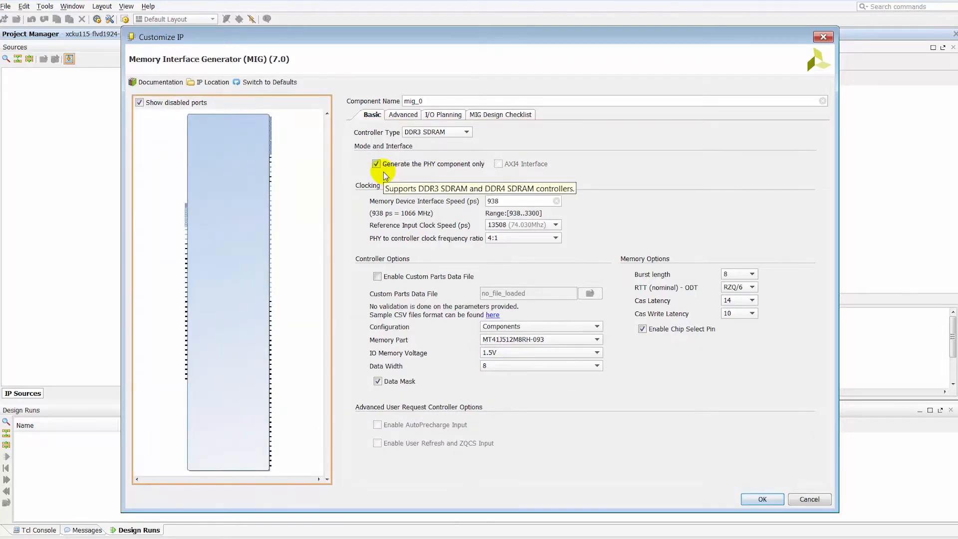
pyautogui.click(375, 164)
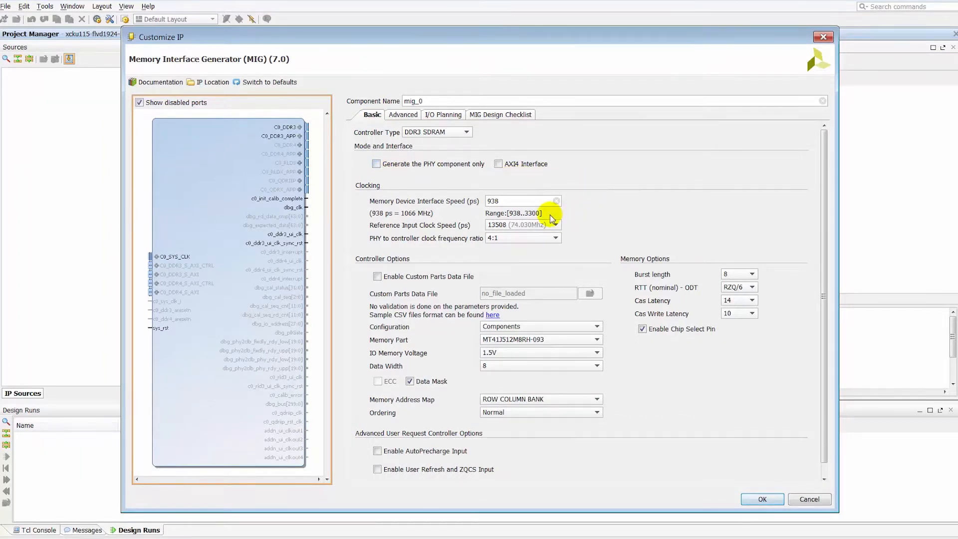
pyautogui.moveTo(509, 203); pyautogui.dragTo(483, 204)
pyautogui.write('360')
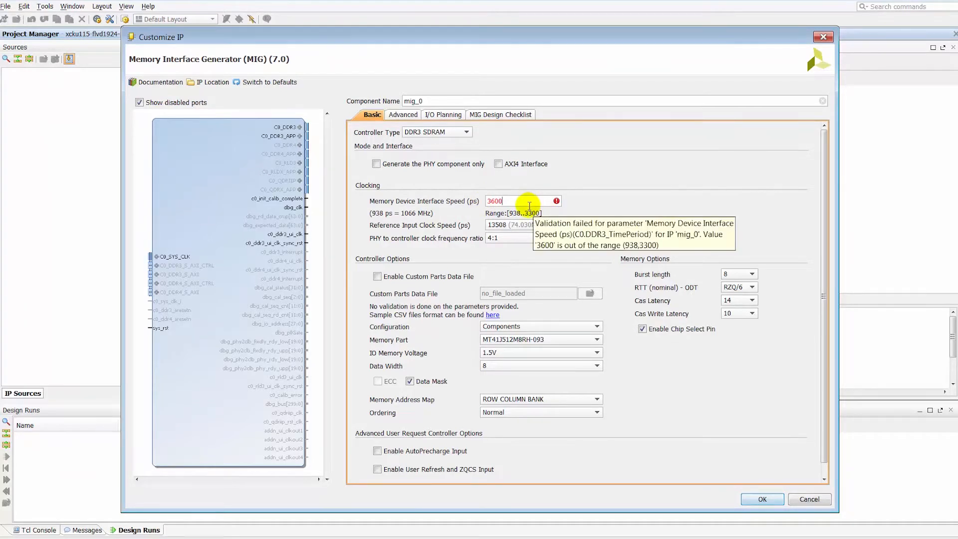
pyautogui.doubleClick(514, 201)
pyautogui.write('938')
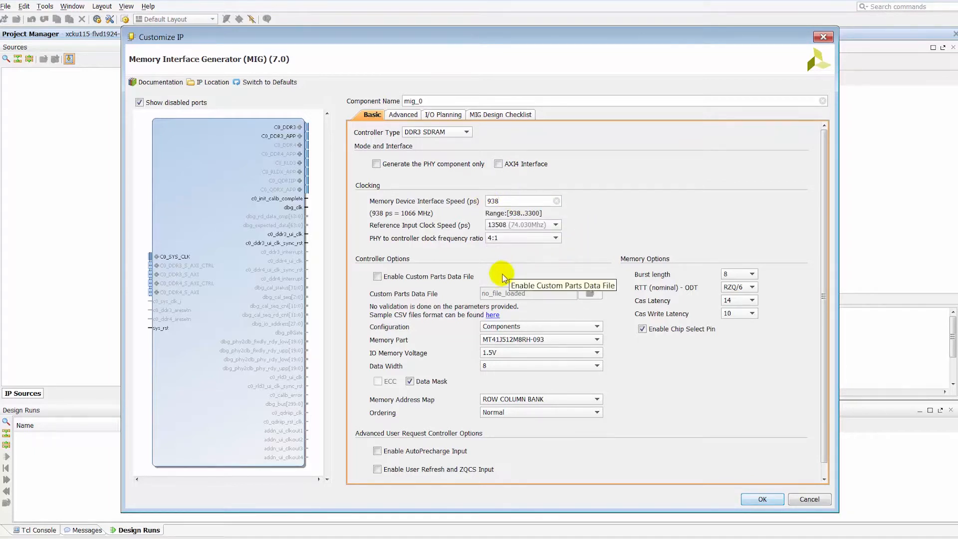
# - Try loading custom_parts_qdriip.csv as the custom parts data file, and disable the custom parts option again
pyautogui.click(378, 277)
pyautogui.click(589, 293)
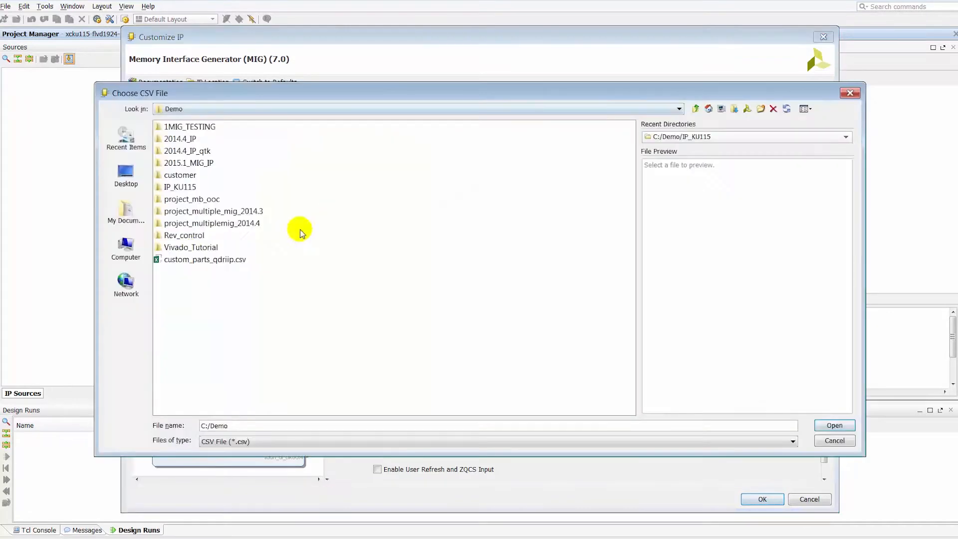
pyautogui.click(192, 259)
pyautogui.click(834, 424)
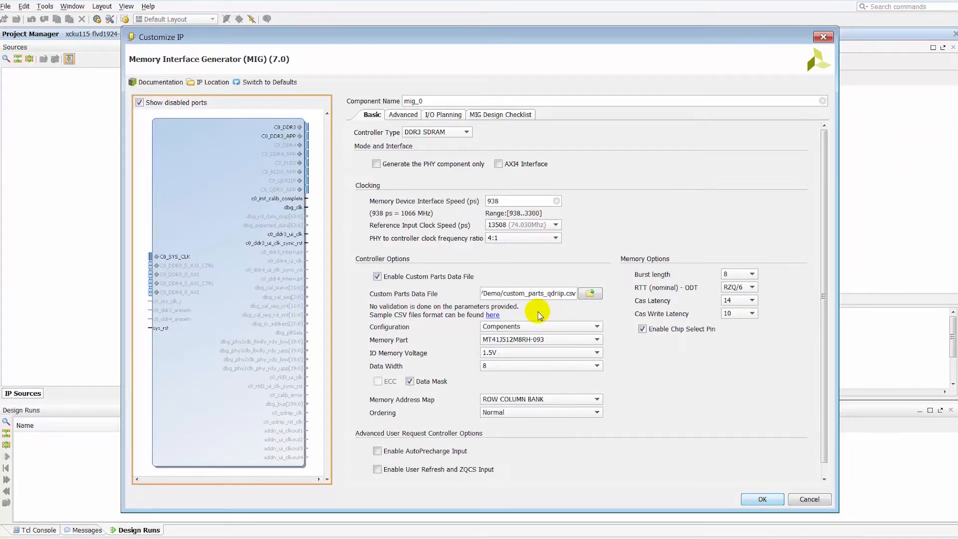
pyautogui.click(377, 276)
pyautogui.click(377, 276)
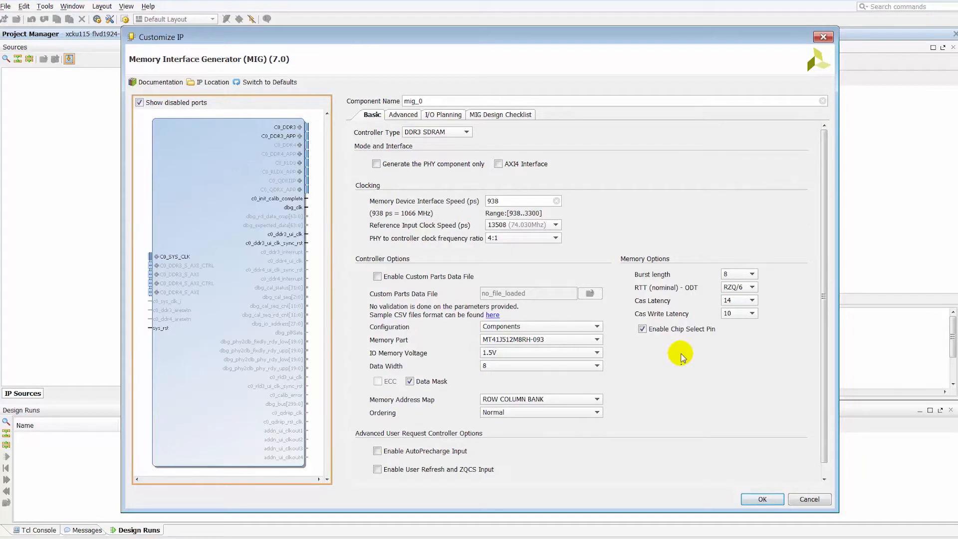
# - Try enabling the controller's debug signals, set them back to Disable, and look at the available simulation modes
pyautogui.click(403, 116)
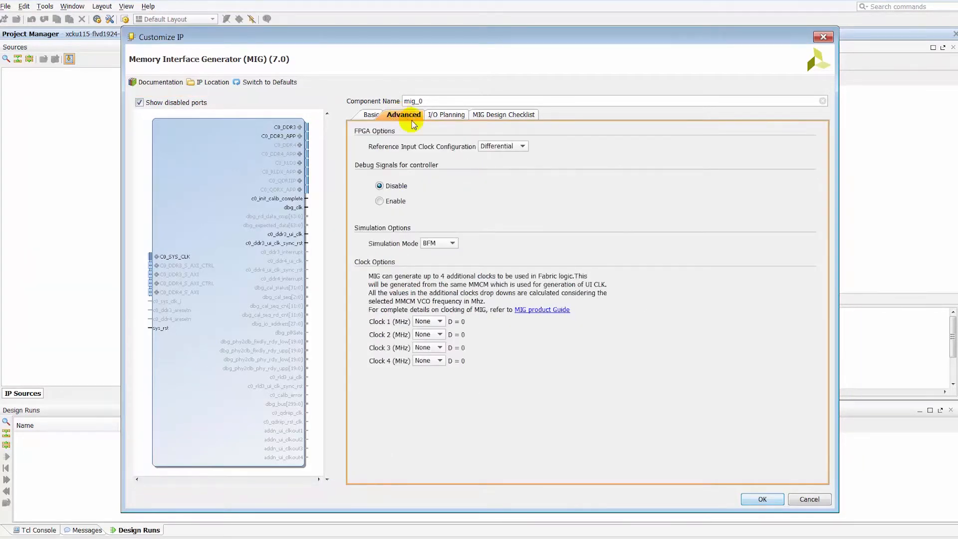
pyautogui.click(379, 202)
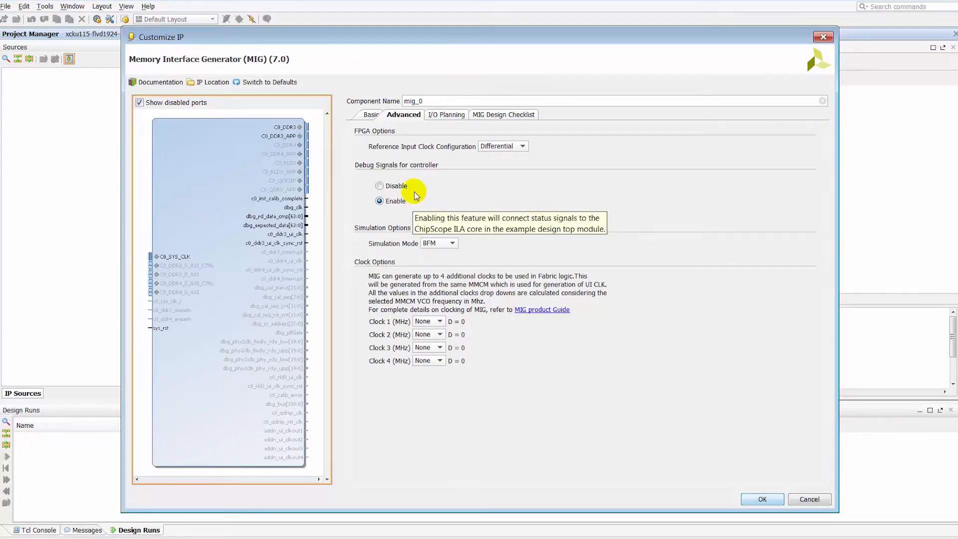
pyautogui.click(379, 186)
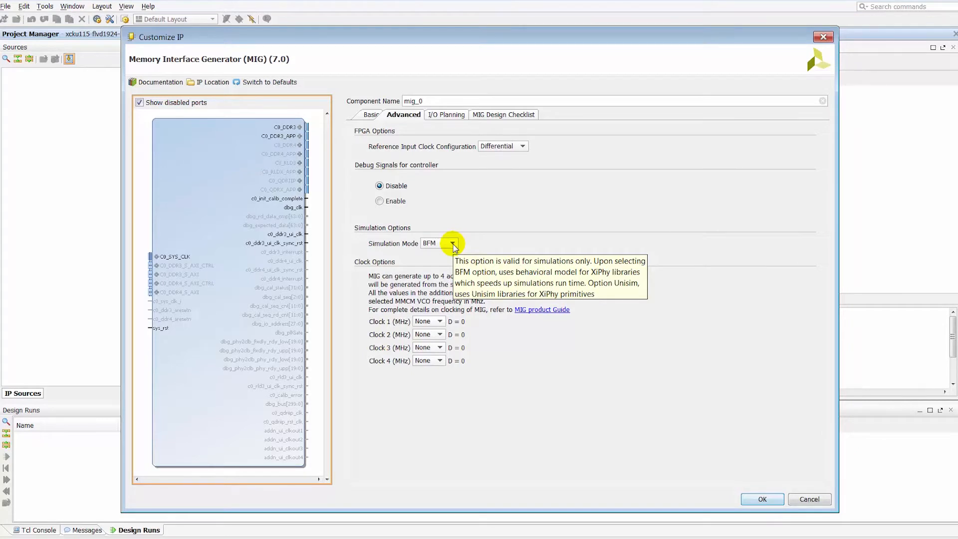
pyautogui.click(453, 244)
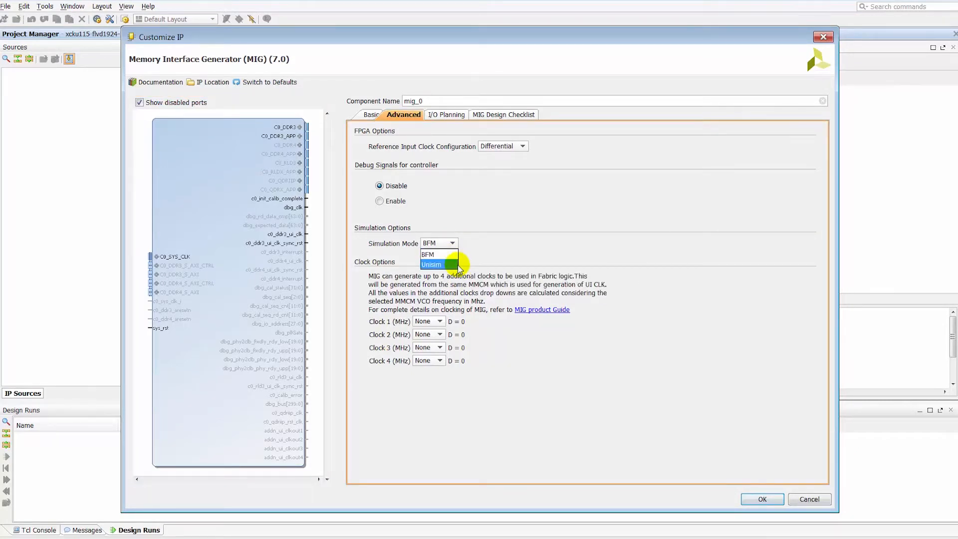
pyautogui.click(453, 244)
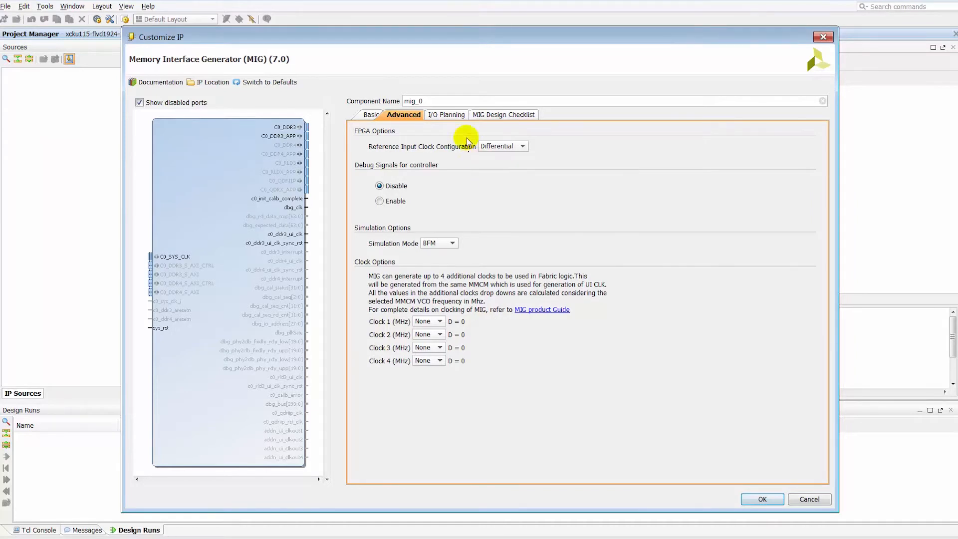
# - Review the I/O planning guidance with its I/O and Clock Planning guide link, and the MIG Design Checklist information
pyautogui.click(458, 122)
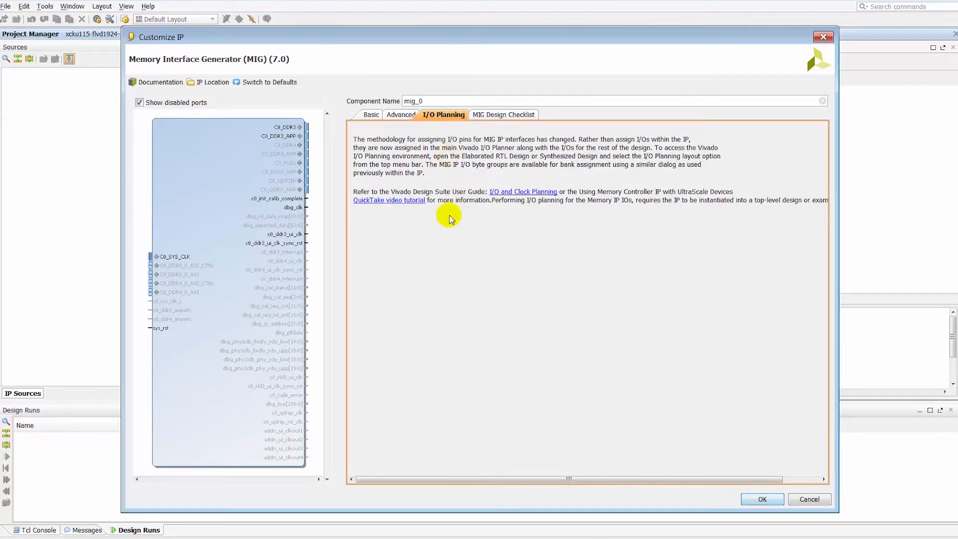
pyautogui.click(524, 192)
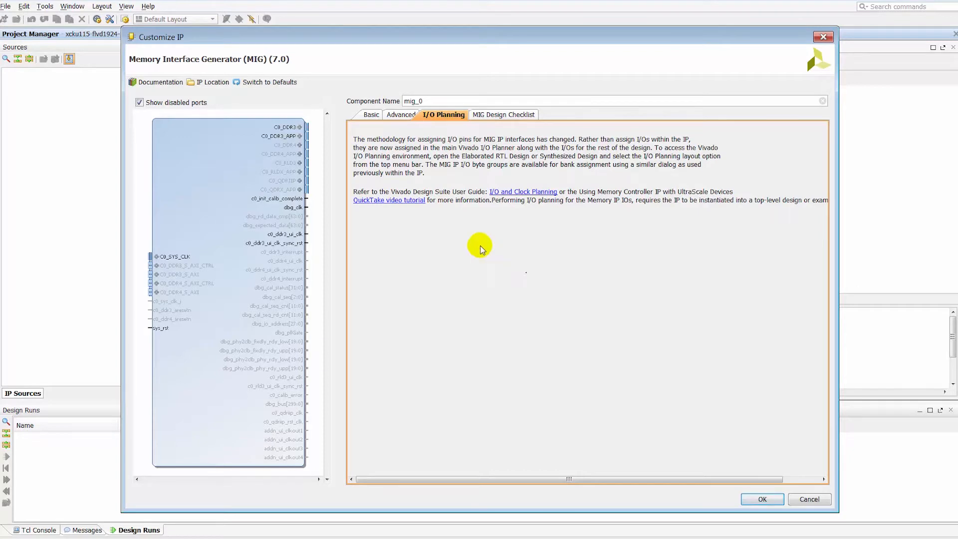
pyautogui.click(495, 115)
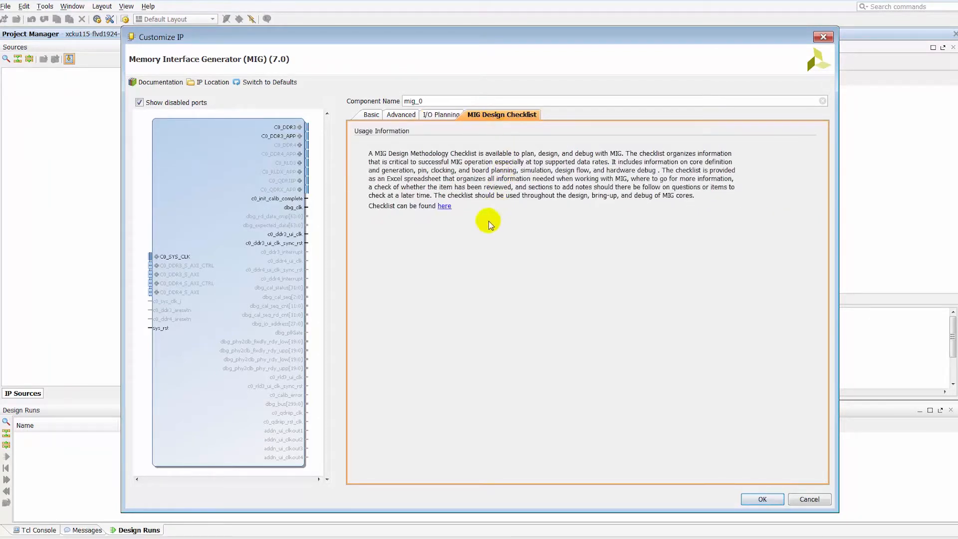
# - Open the linked MIG UltraScale Design Checklist and review the 1.0 DDR sheet from documentation through clocks, resets and core architecture
pyautogui.click(443, 207)
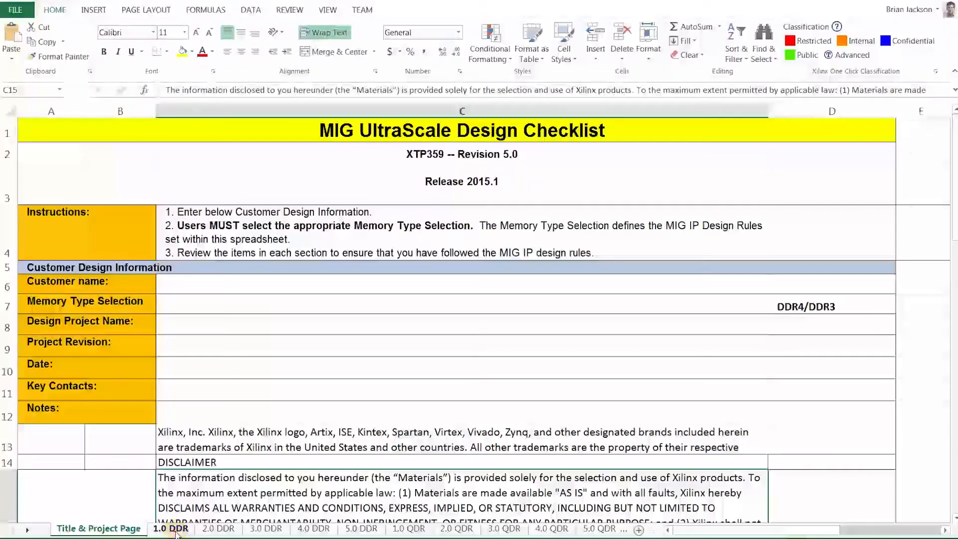
pyautogui.click(172, 529)
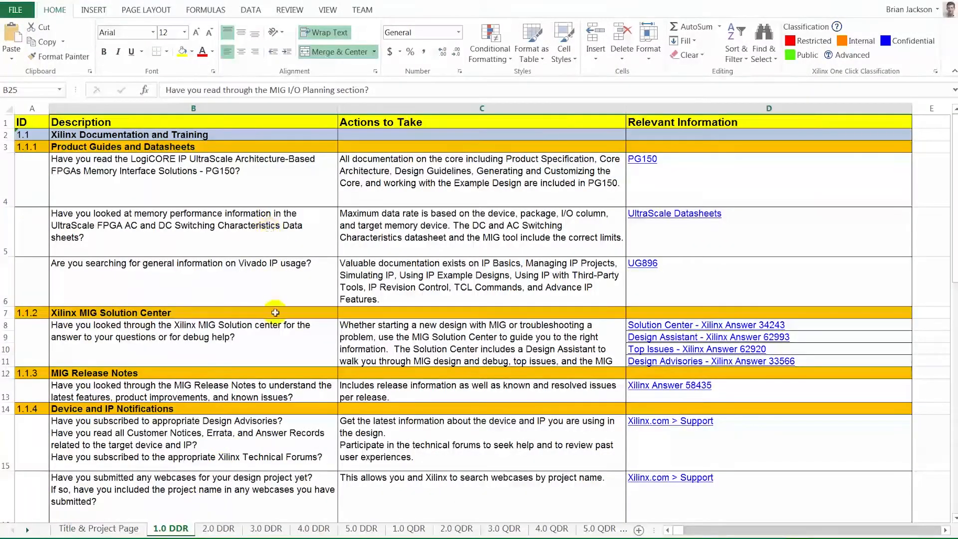
pyautogui.scroll(-6, 275, 312)
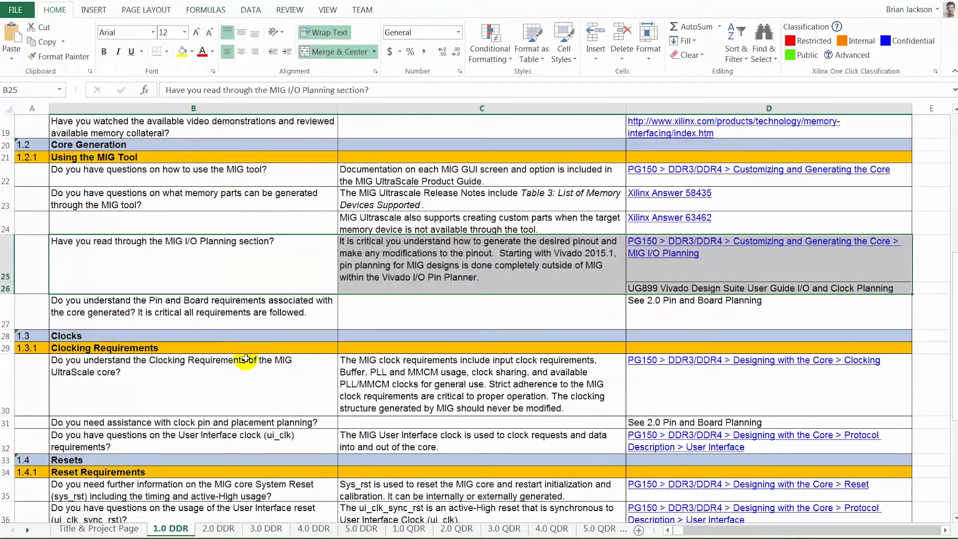
pyautogui.scroll(-3, 252, 399)
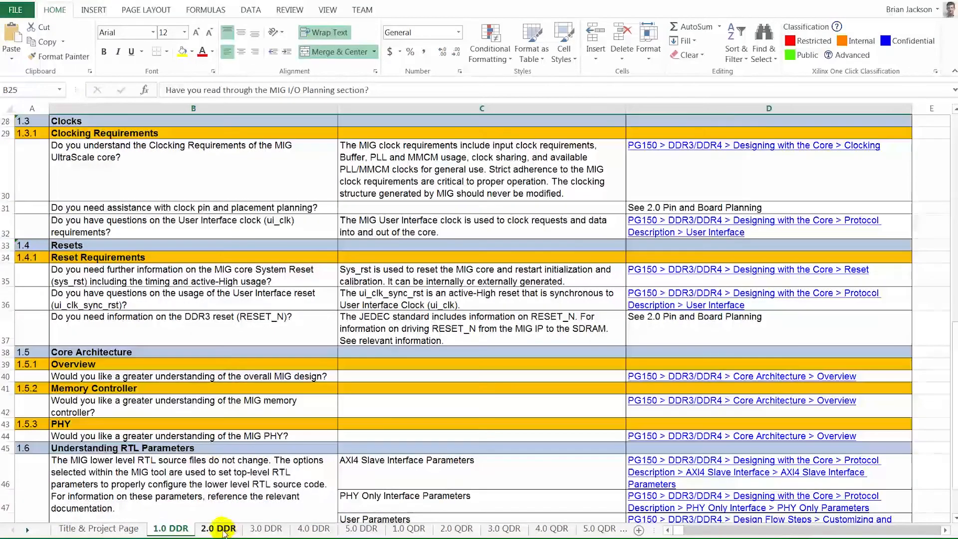
# - Review the checklist's 2.0 DDR board and pin planning items, the 5.0 DDR debug sheet, and the further QDR and RLD sheets
pyautogui.click(218, 528)
pyautogui.scroll(2, 253, 399)
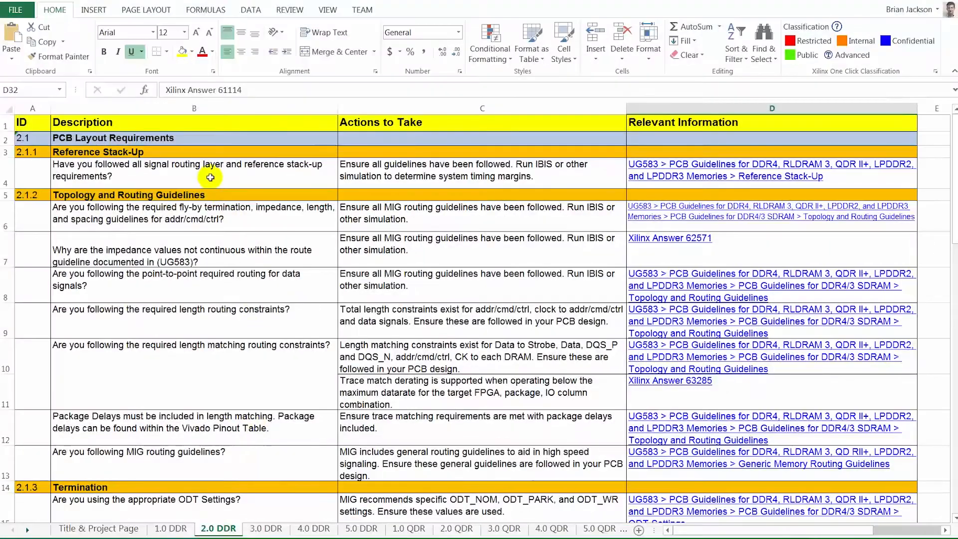
pyautogui.scroll(-8, 299, 320)
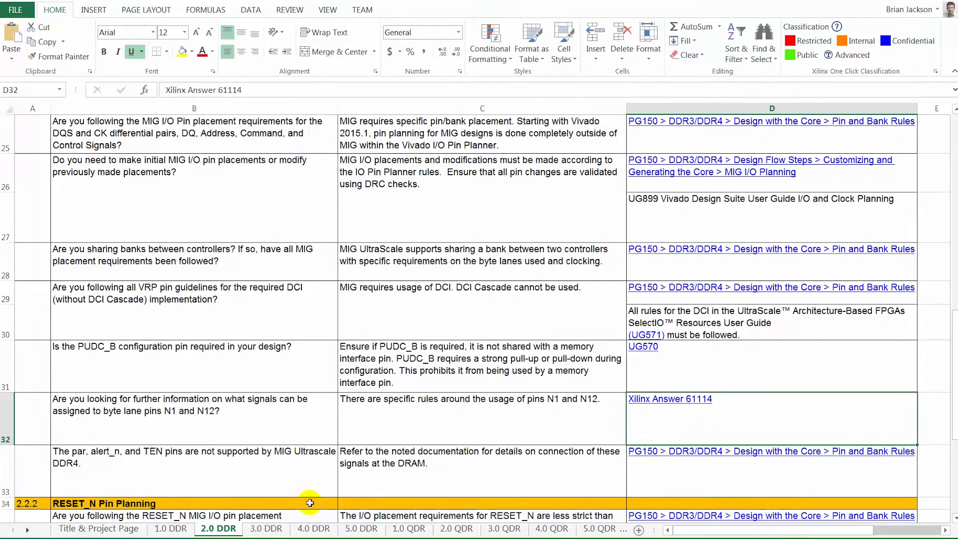
pyautogui.click(361, 528)
pyautogui.click(27, 529)
pyautogui.click(27, 529)
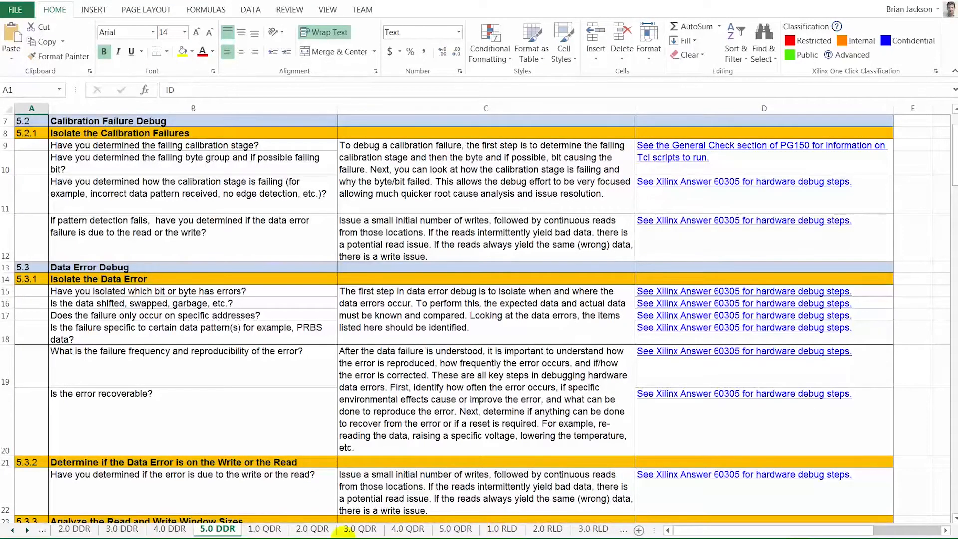
pyautogui.doubleClick(28, 529)
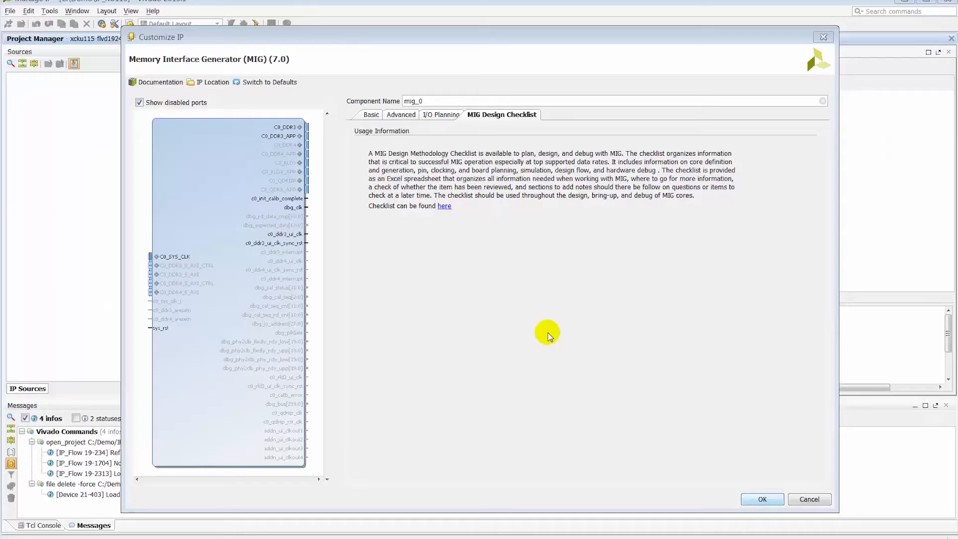
# - Name the MIG component ddr3 and accept the IP customization
pyautogui.doubleClick(436, 101)
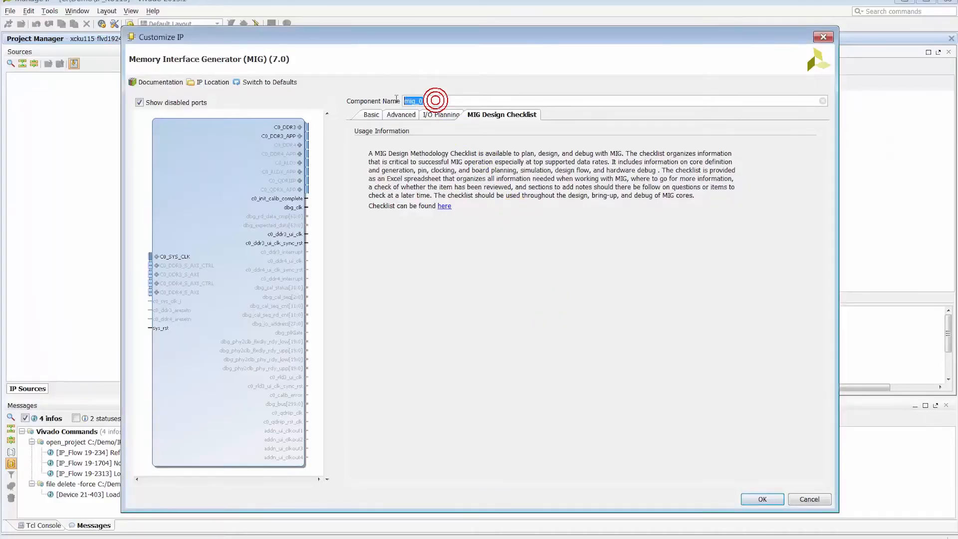
pyautogui.write('ddr3')
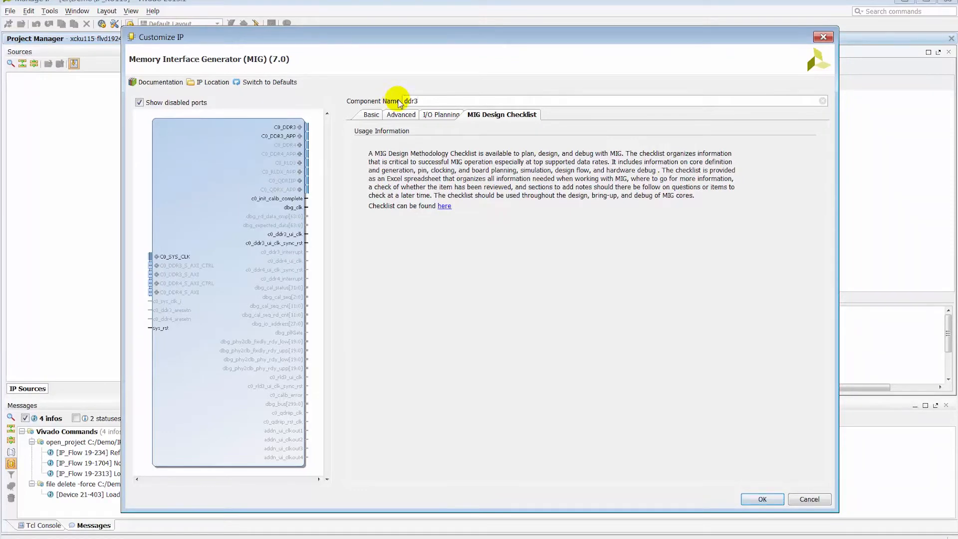
pyautogui.click(760, 499)
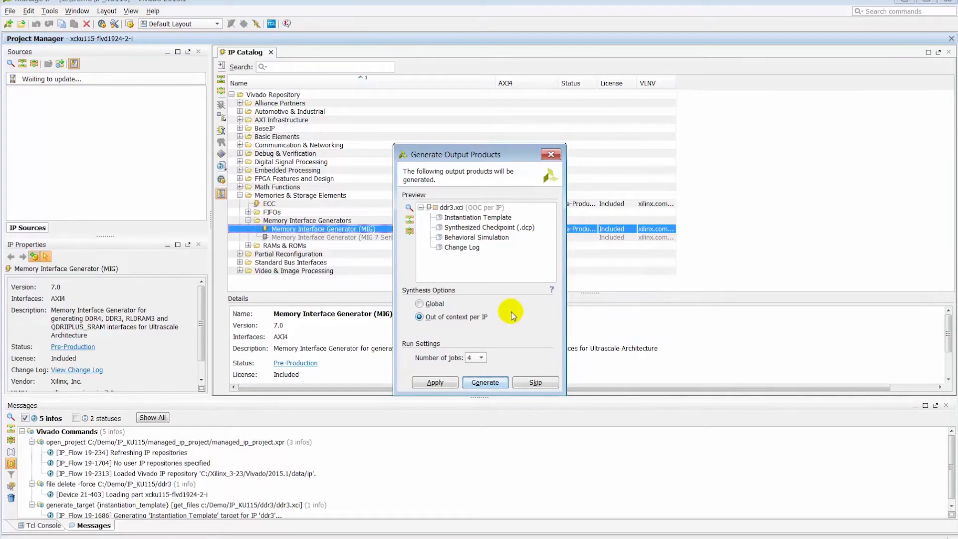
# - Try the Global synthesis option, return to Out of context per IP, and generate the ddr3 output products
pyautogui.click(437, 303)
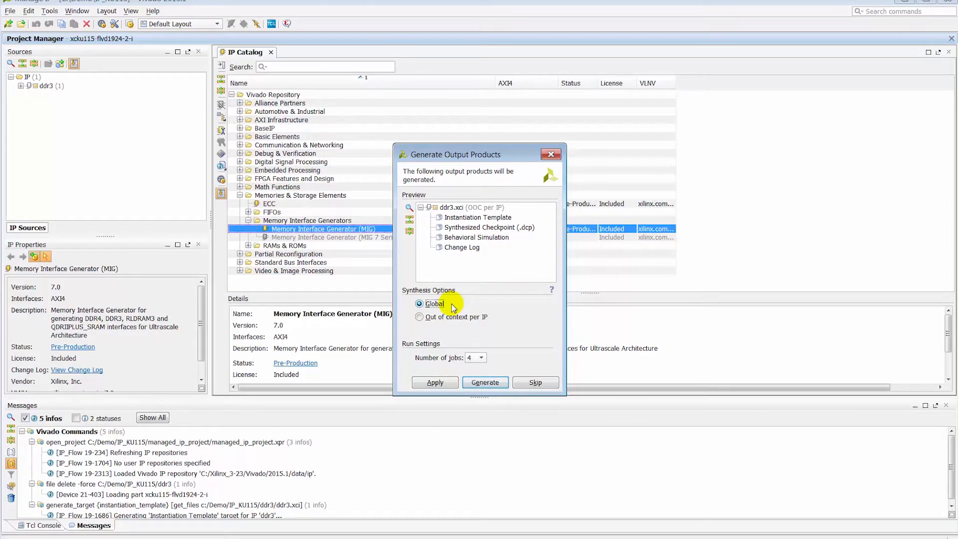
pyautogui.click(419, 318)
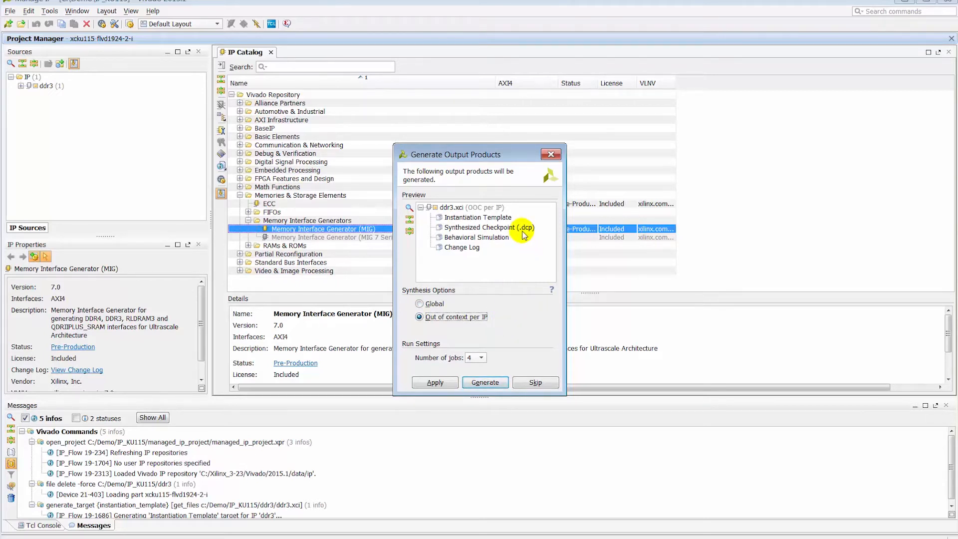
pyautogui.click(494, 383)
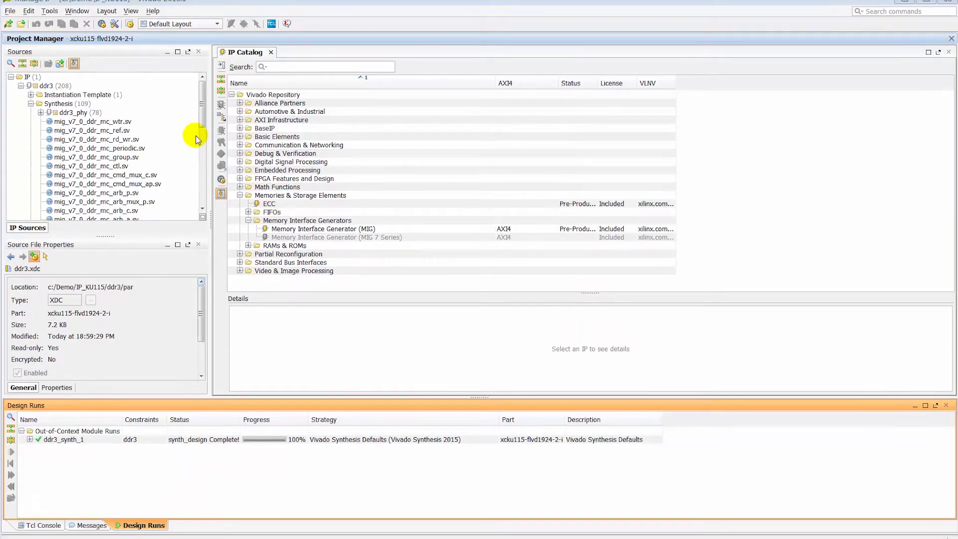
# - Open the generated ddr3.xdc from the IP's synthesis sources, examine its clock and output impedance constraints, and close the file
pyautogui.moveTo(202, 107); pyautogui.dragTo(200, 189)
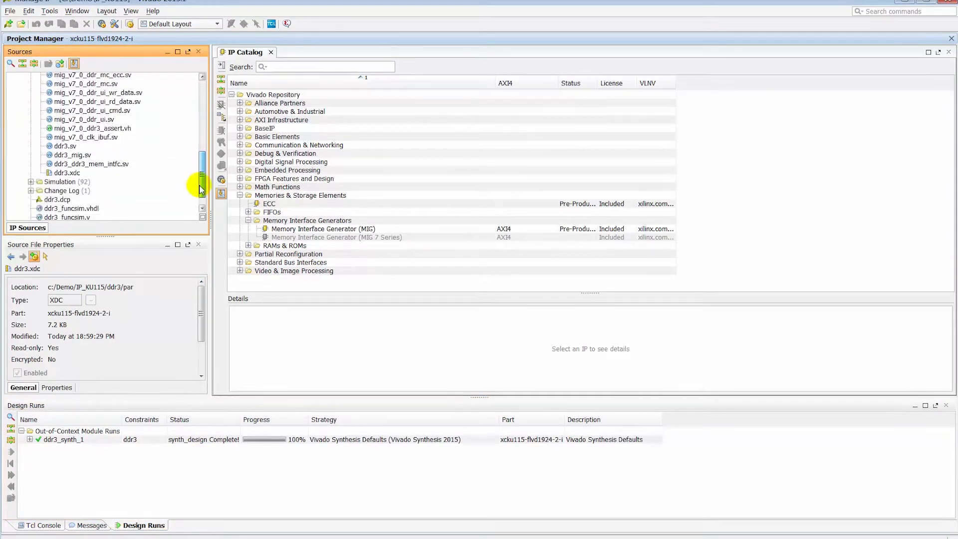
pyautogui.doubleClick(74, 173)
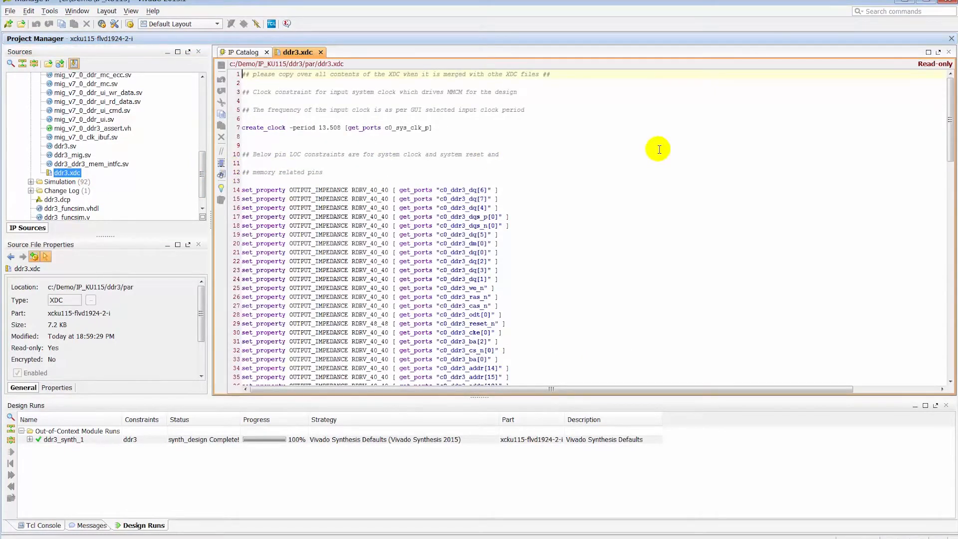
pyautogui.moveTo(950, 126)
pyautogui.mouseDown()
pyautogui.moveTo(949, 325)
pyautogui.moveTo(950, 112)
pyautogui.mouseUp()
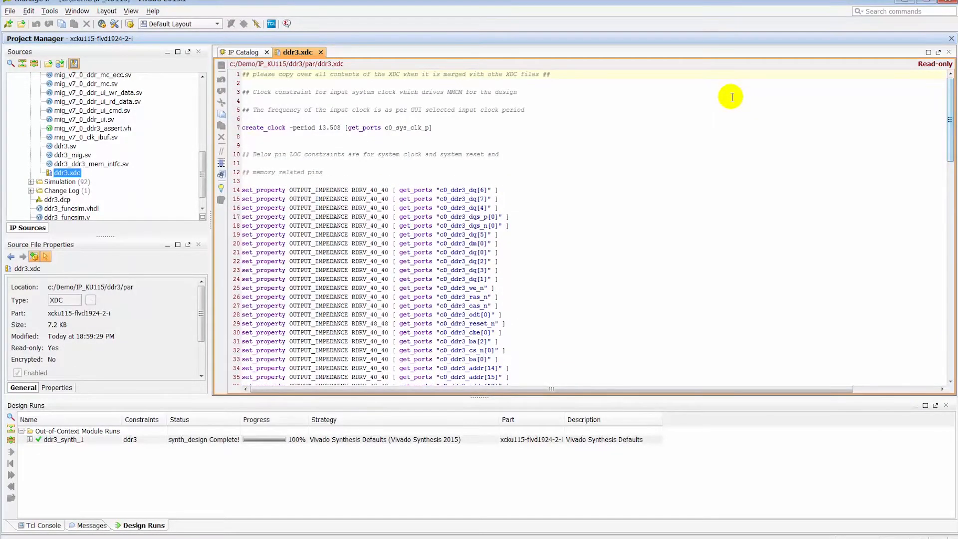
pyautogui.click(320, 52)
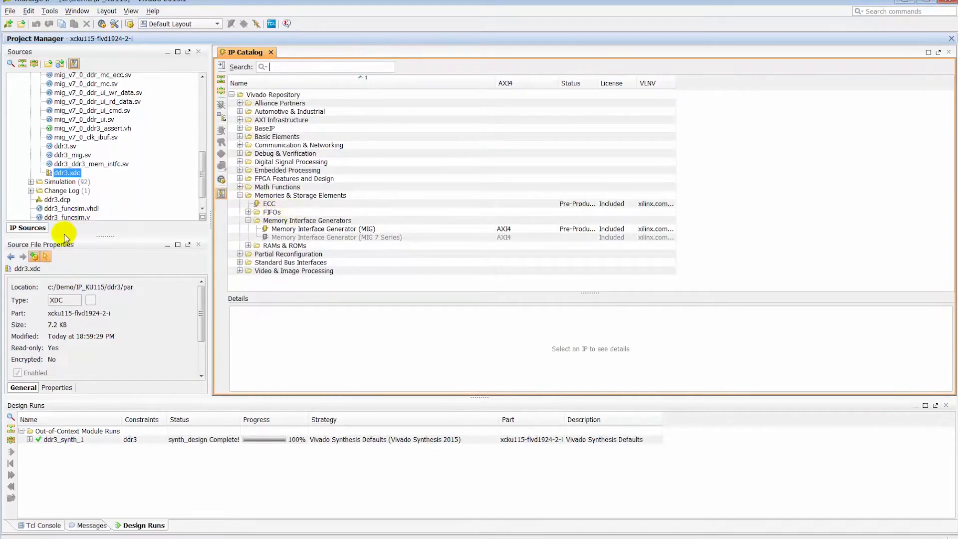
# - Open the IP example design for ddr3 in C:/Demo/IP_KU115/ddr3, overwriting the existing example project
pyautogui.click(22, 63)
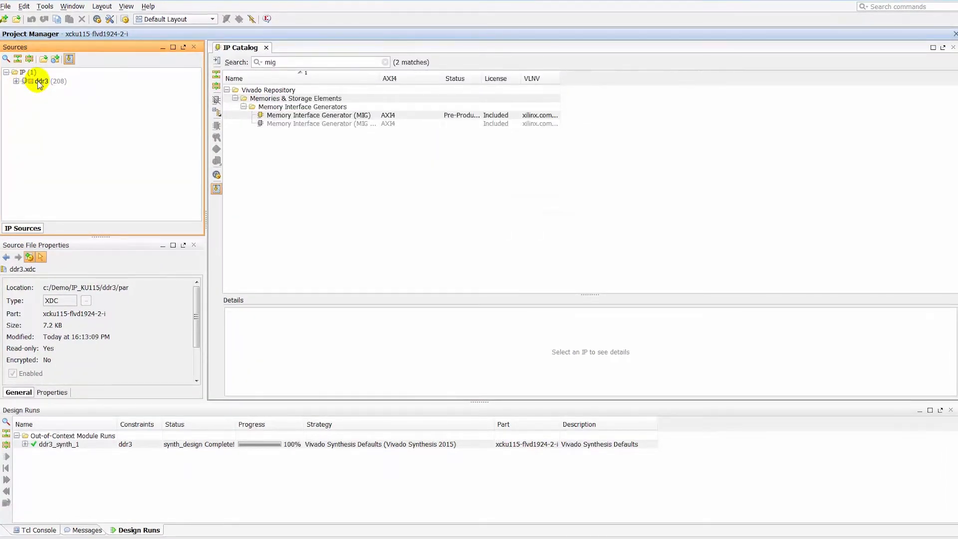
pyautogui.click(39, 81)
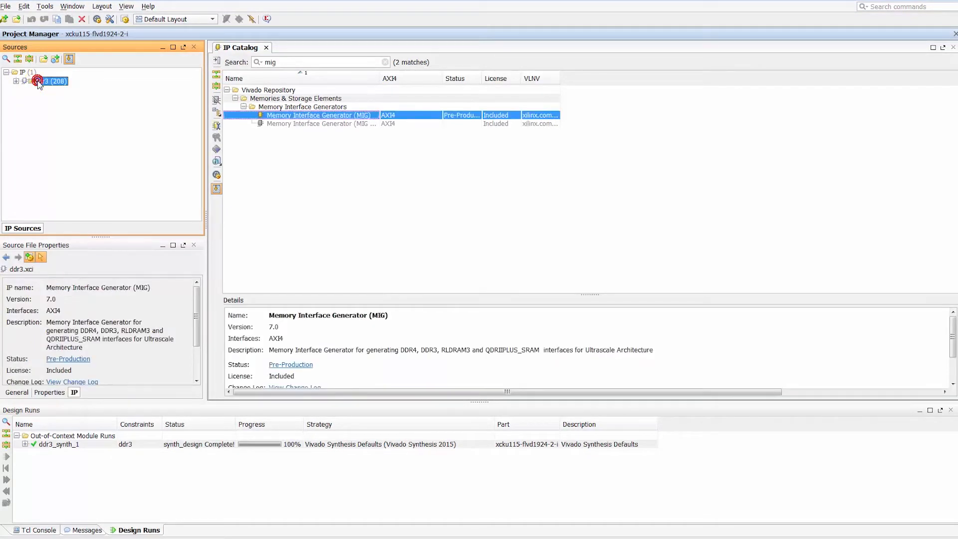
pyautogui.rightClick(37, 83)
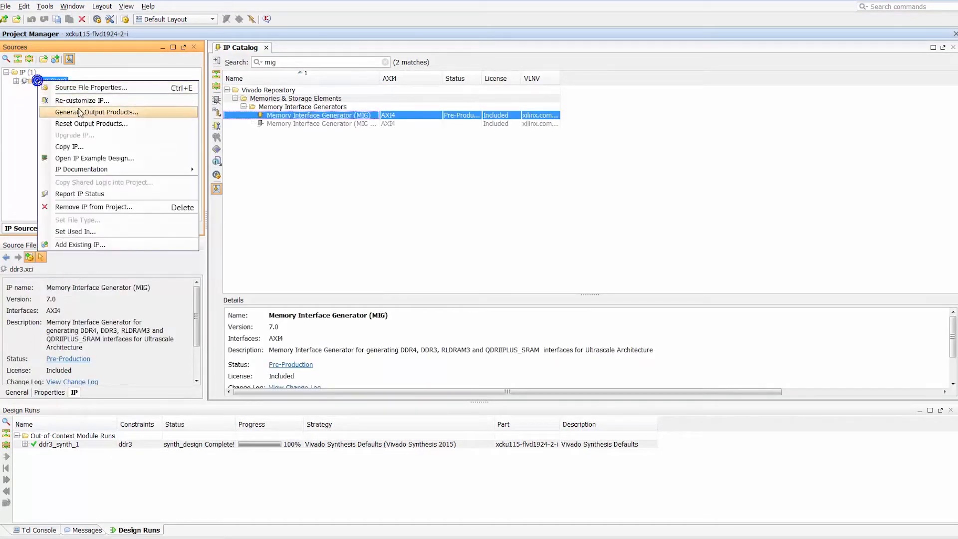
pyautogui.click(106, 158)
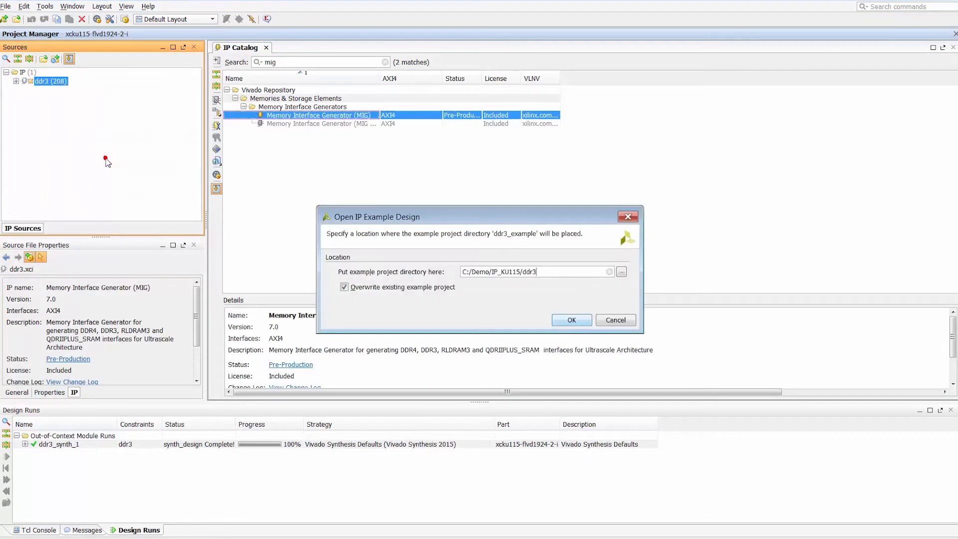
pyautogui.click(570, 321)
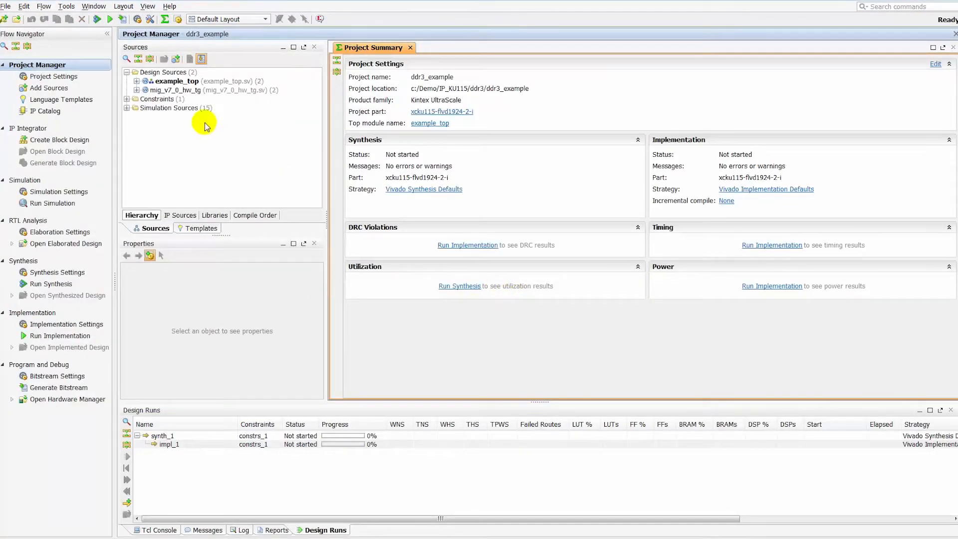
# - Open example_design.xdc from the constrs_1 set, examine its pin location and I/O standard constraints, and close the file
pyautogui.click(127, 99)
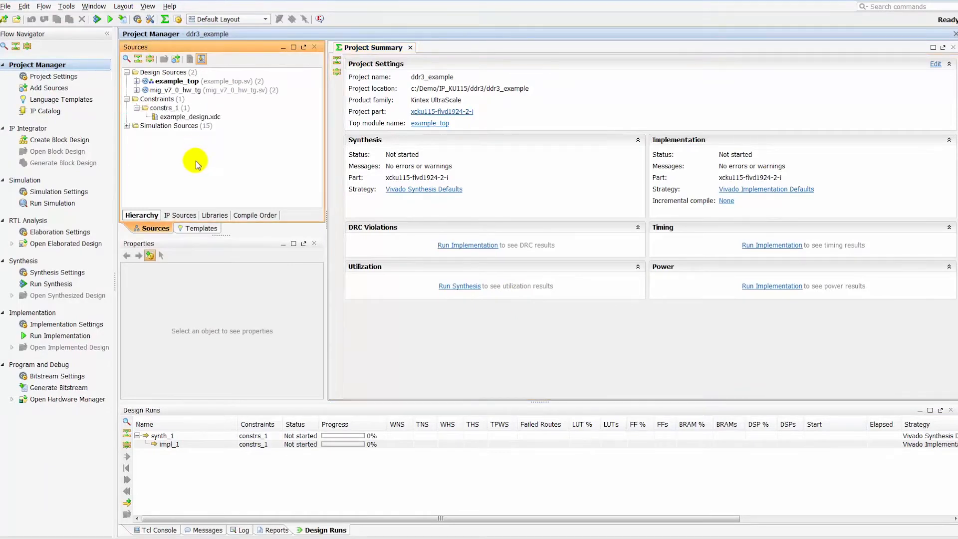
pyautogui.doubleClick(191, 116)
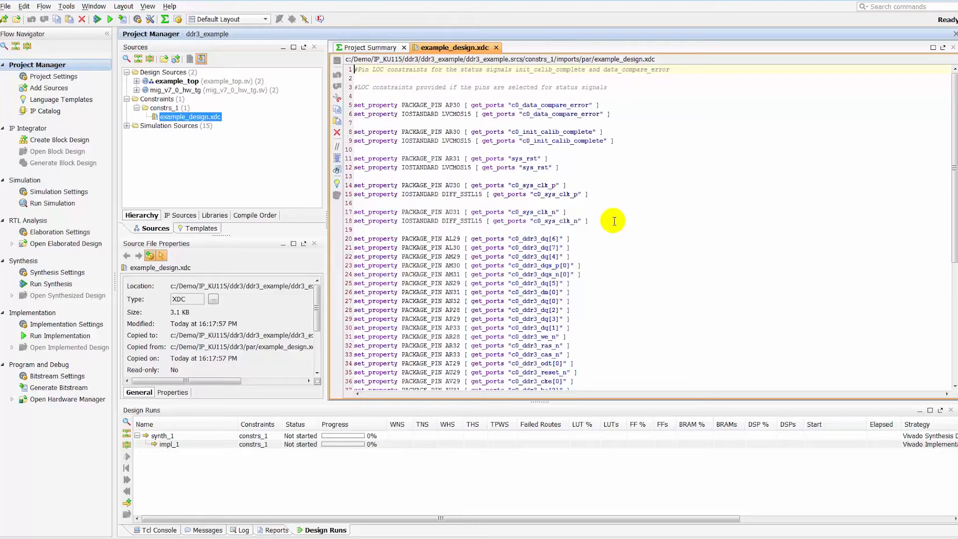
pyautogui.scroll(-6, 617, 241)
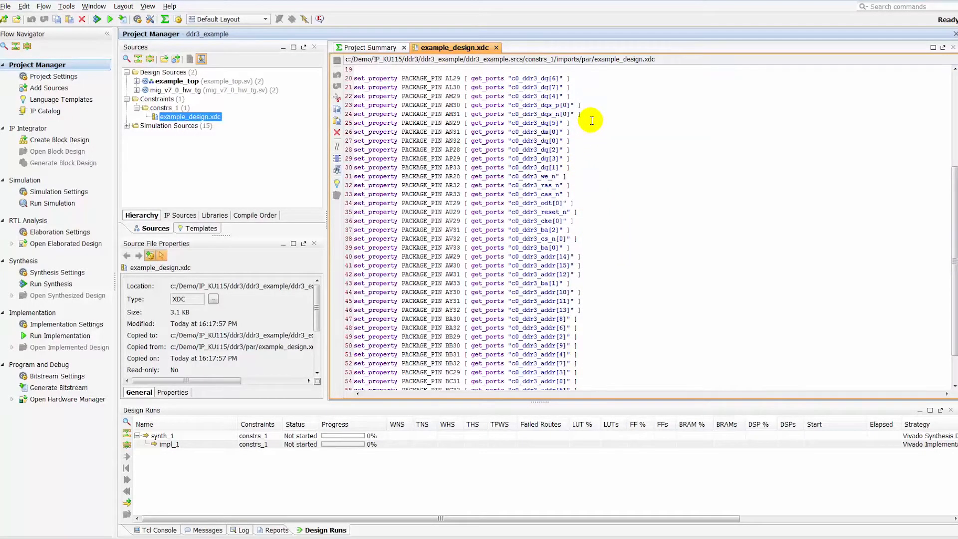
pyautogui.scroll(6, 591, 120)
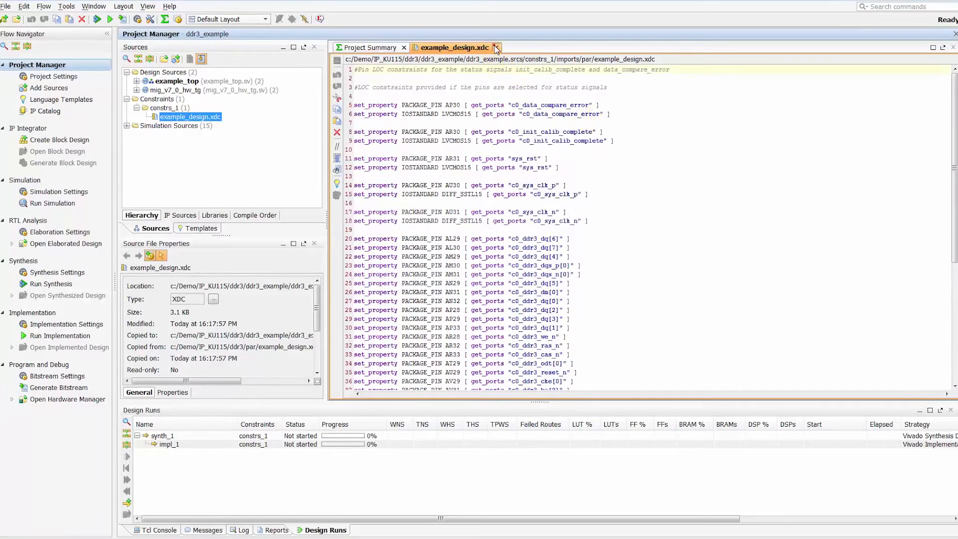
pyautogui.click(497, 48)
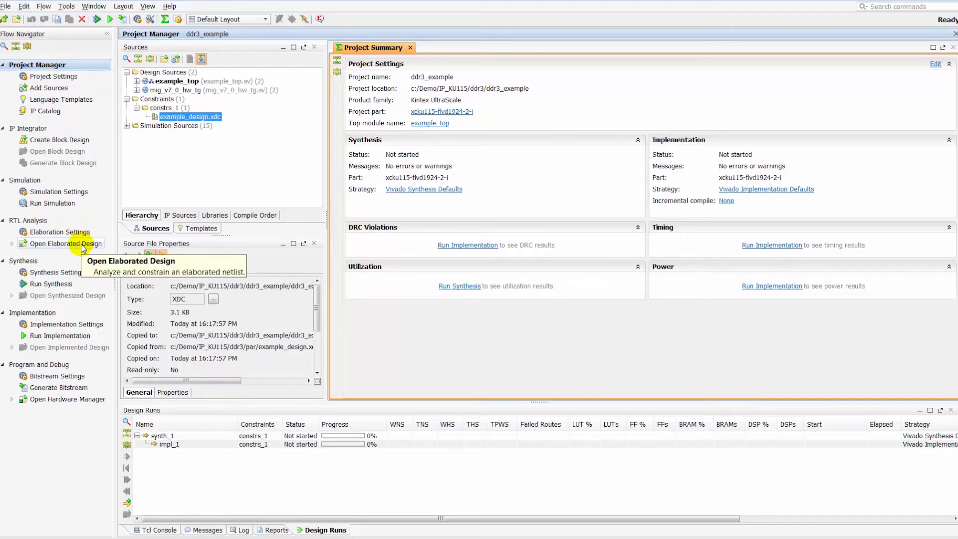
# - Open the elaborated design and switch the window layout to I/O Planning
pyautogui.click(82, 247)
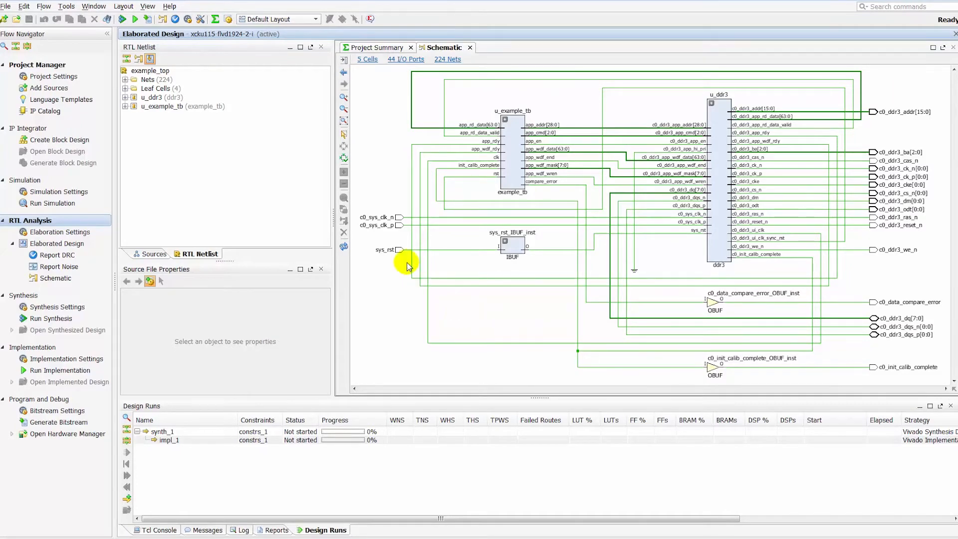
pyautogui.click(299, 19)
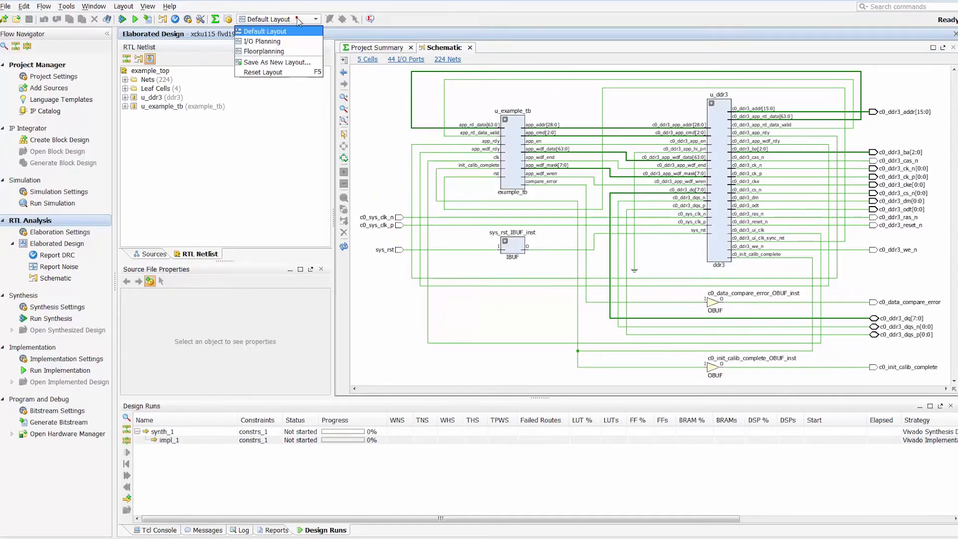
pyautogui.click(288, 41)
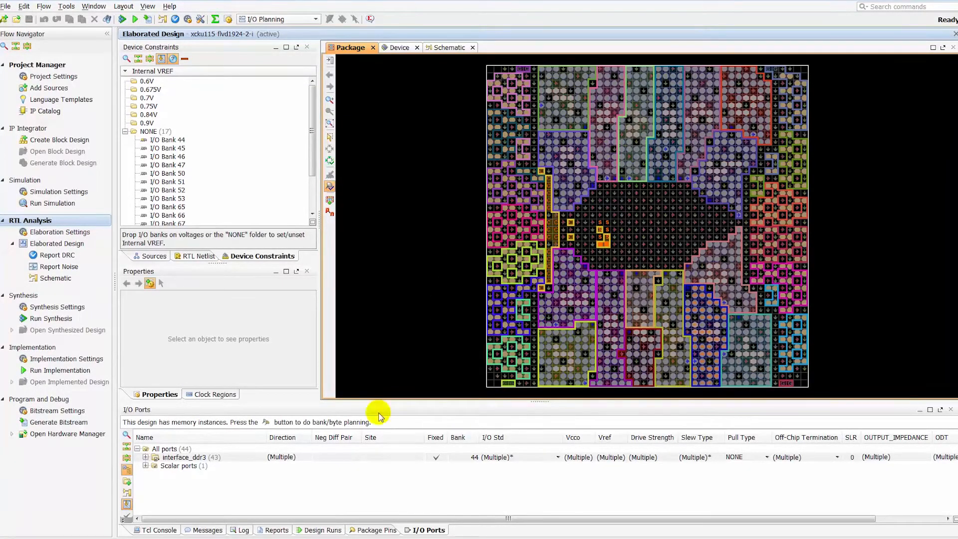
# - Inspect the package placement and individual port settings of the interface_ddr3 group, and bring up the Device view
pyautogui.click(211, 459)
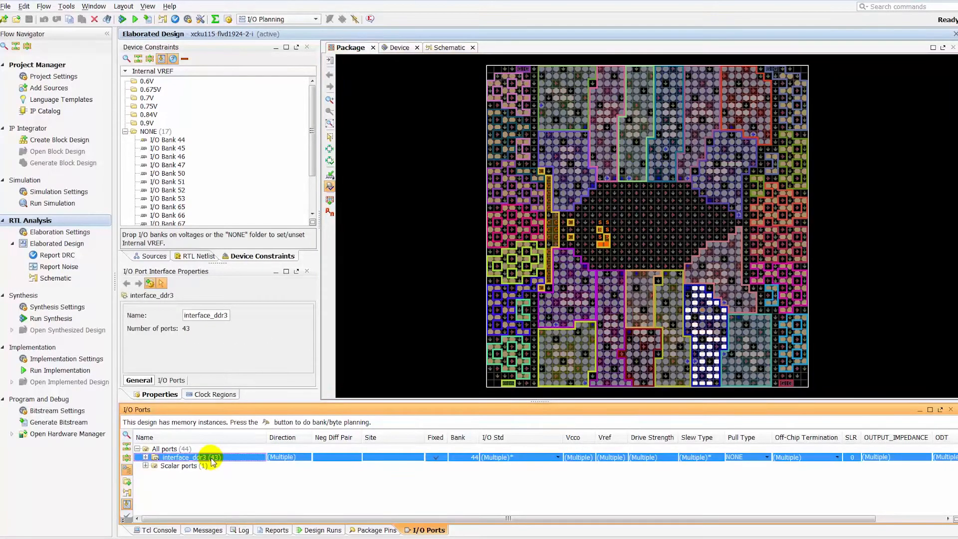
pyautogui.click(146, 457)
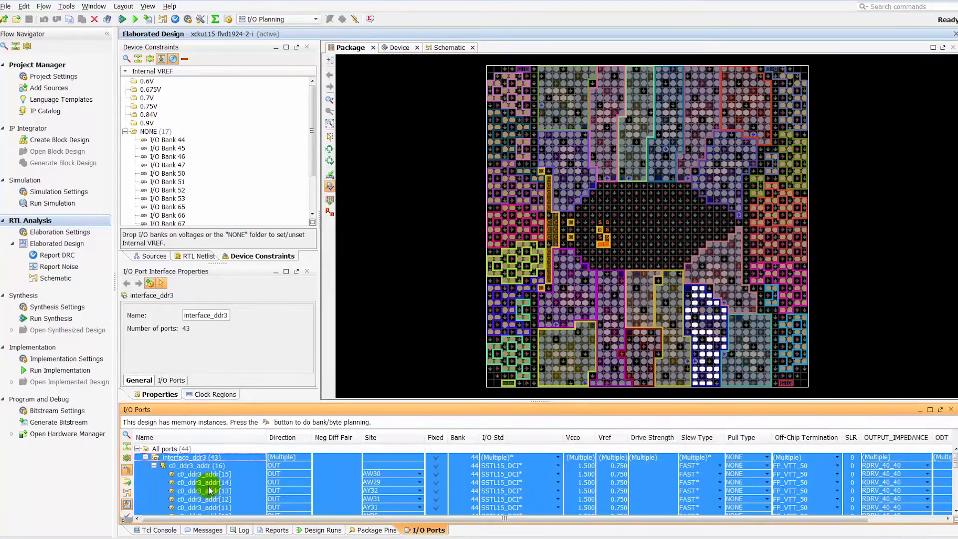
pyautogui.click(145, 457)
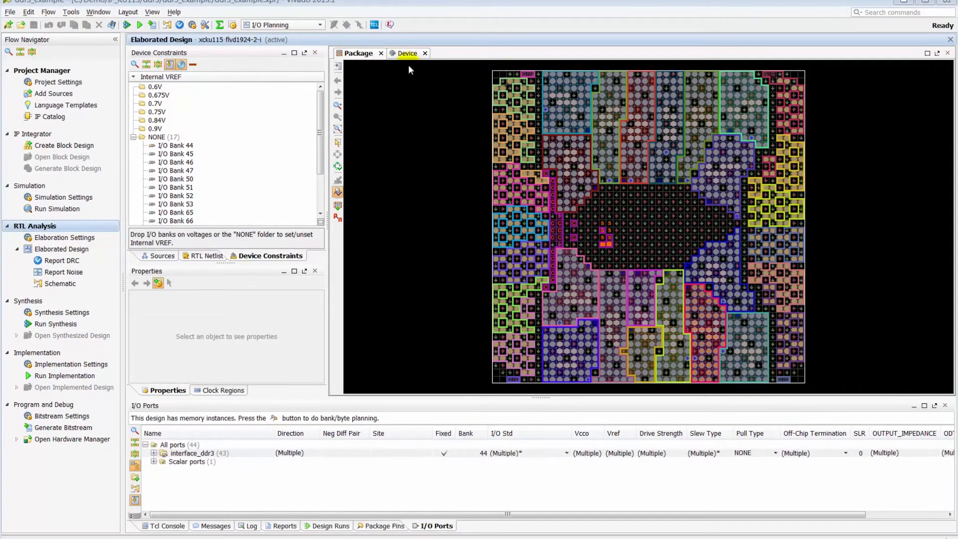
pyautogui.click(408, 53)
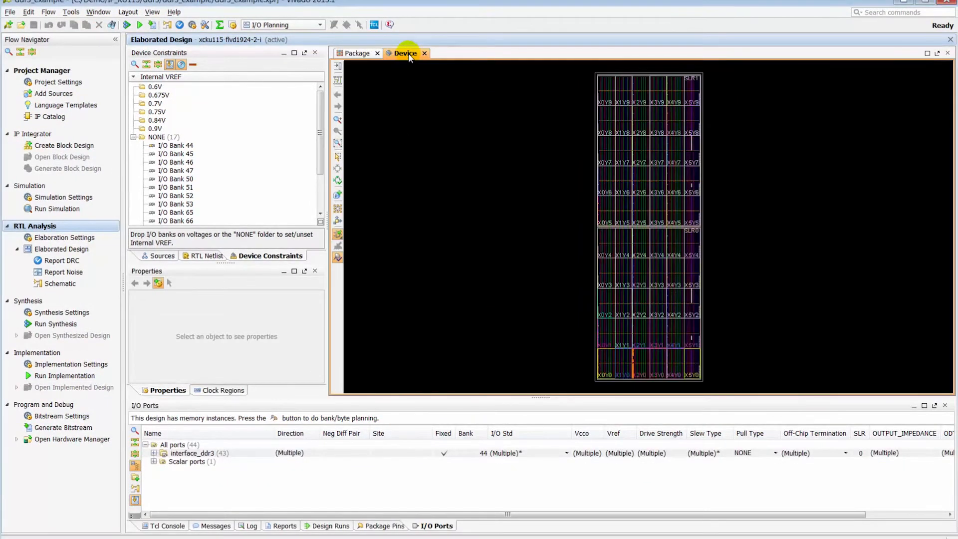
# - Place the Device view in a new vertical group beside the Package view and open the Memory Bank/Byte Planner
pyautogui.rightClick(408, 53)
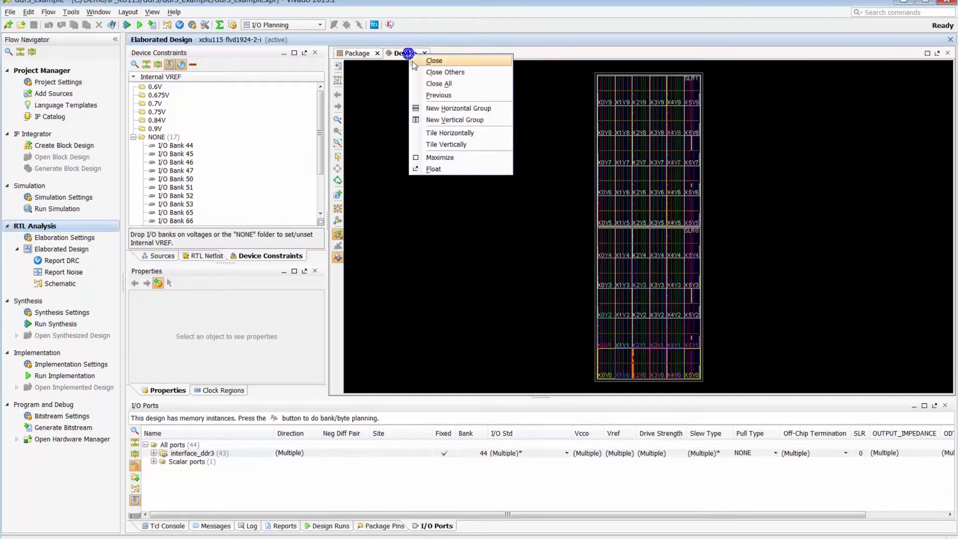
pyautogui.click(442, 120)
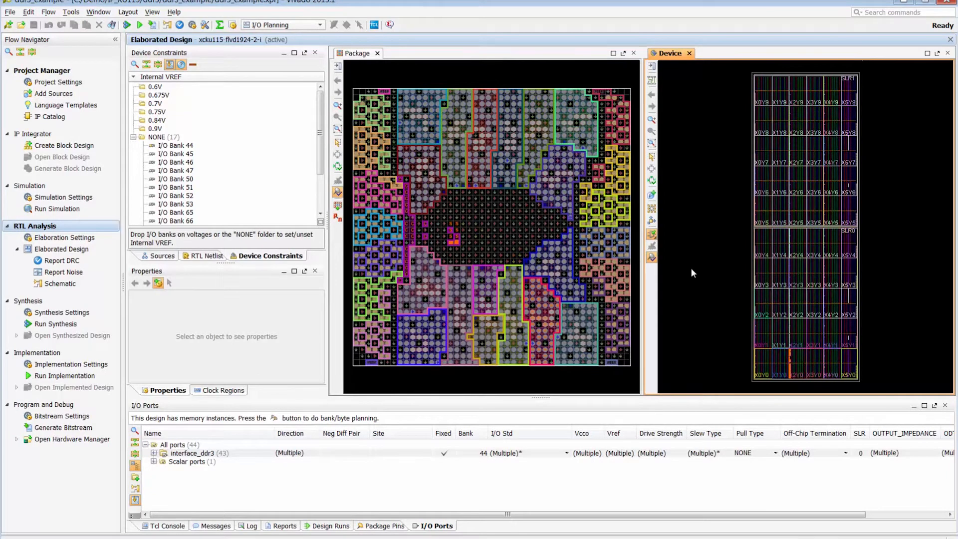
pyautogui.click(275, 418)
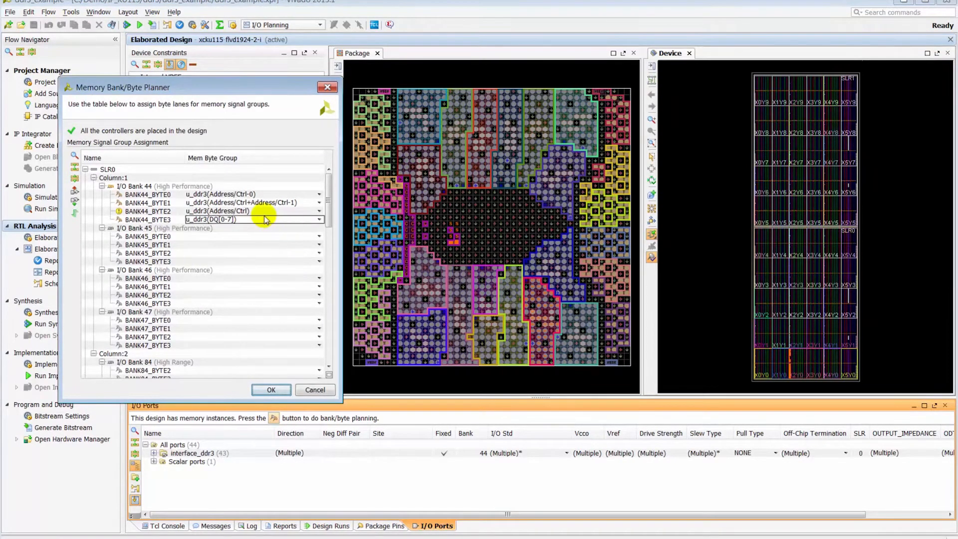
# - Examine the byte group choices for BANK44_BYTE0 and cross-highlight I/O Banks 44 and 45 in the Package and Device views
pyautogui.click(245, 195)
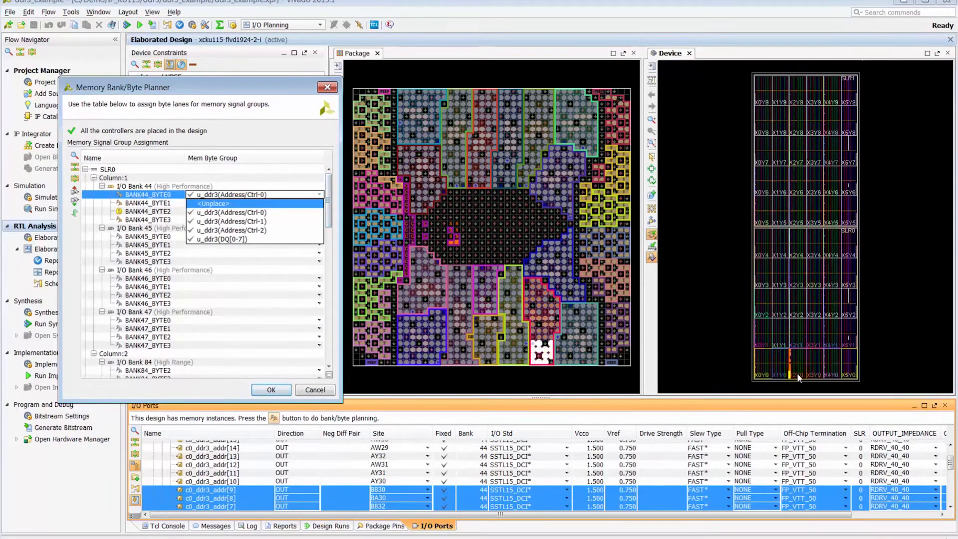
pyautogui.click(134, 188)
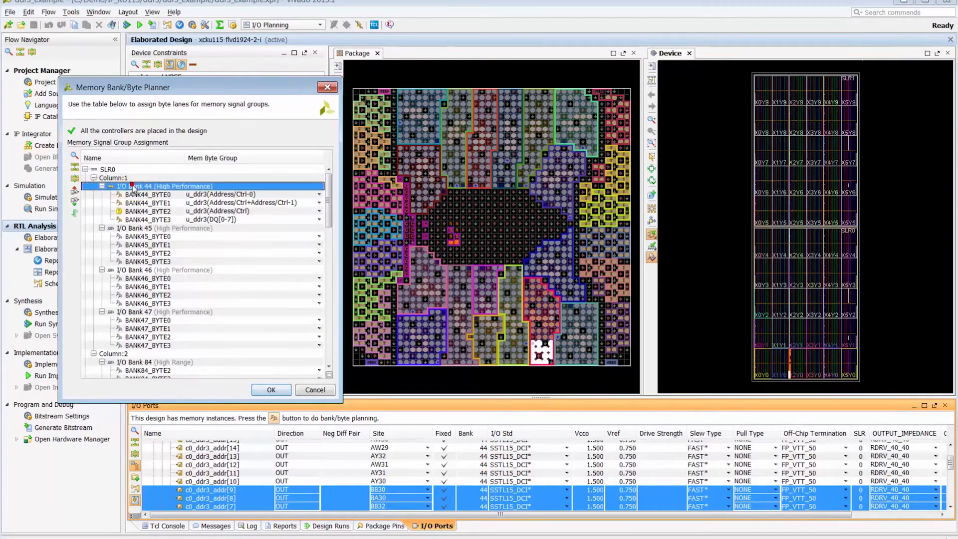
pyautogui.click(136, 229)
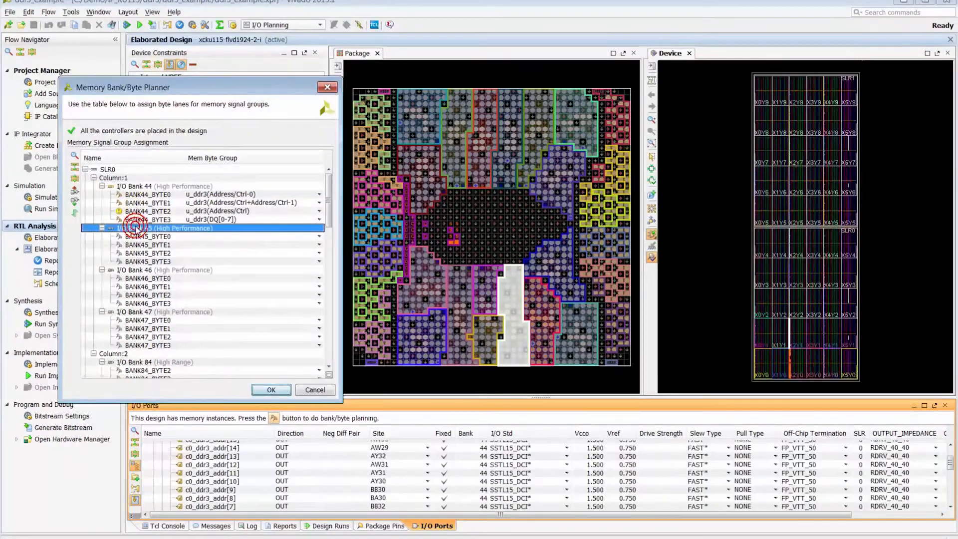
# - Assign the u_ddr3(DQ[0-7]) byte group to BANK45_BYTE0
pyautogui.click(144, 236)
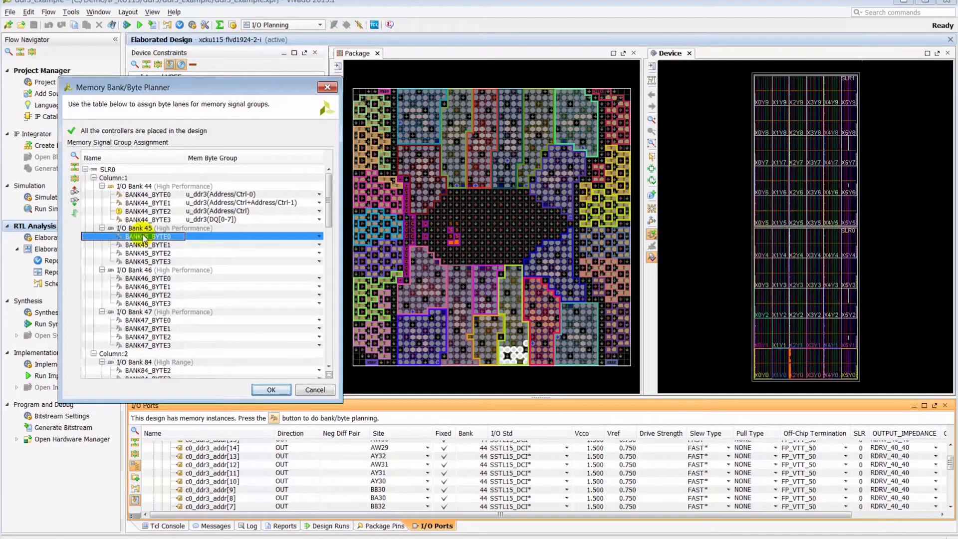
pyautogui.click(322, 235)
pyautogui.click(317, 236)
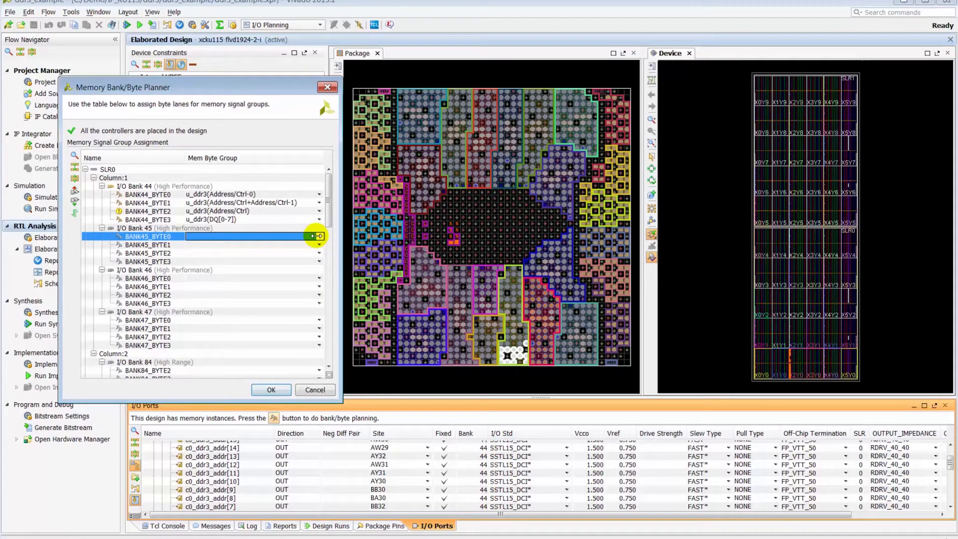
pyautogui.click(317, 236)
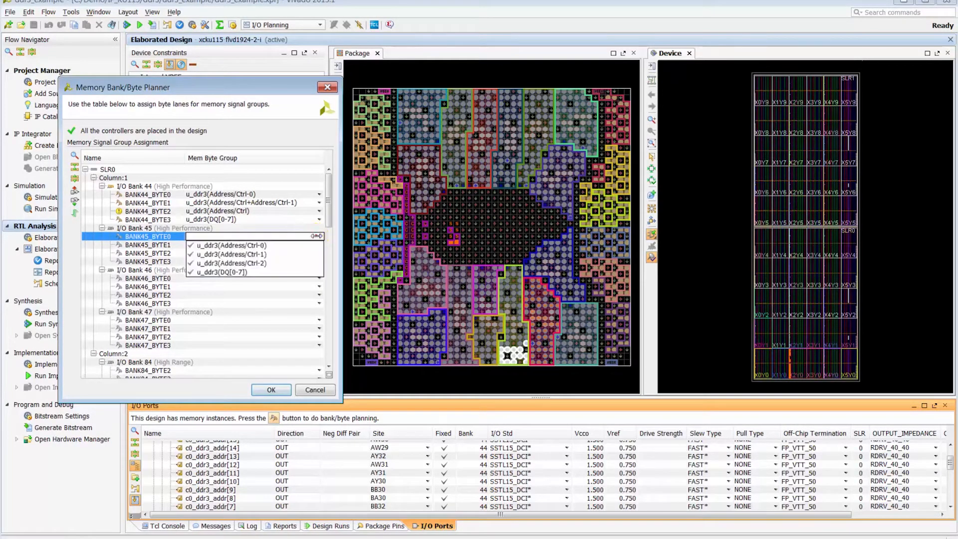
pyautogui.click(294, 272)
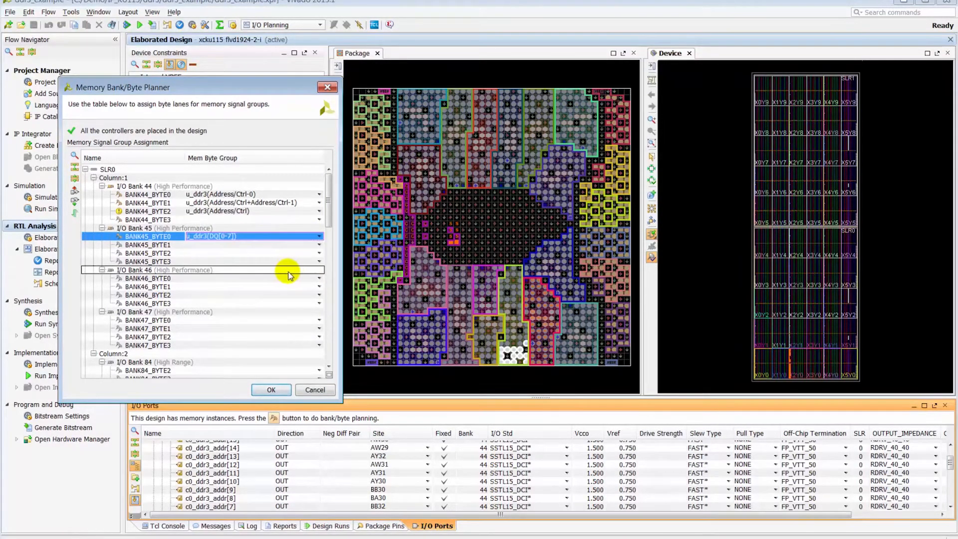
# - Assign u_ddr3 Address/Ctrl-0, Address/Ctrl-1 and Address/Ctrl-2 to BANK45_BYTE1, BYTE2 and BYTE3 respectively, and apply the byte plan
pyautogui.click(290, 245)
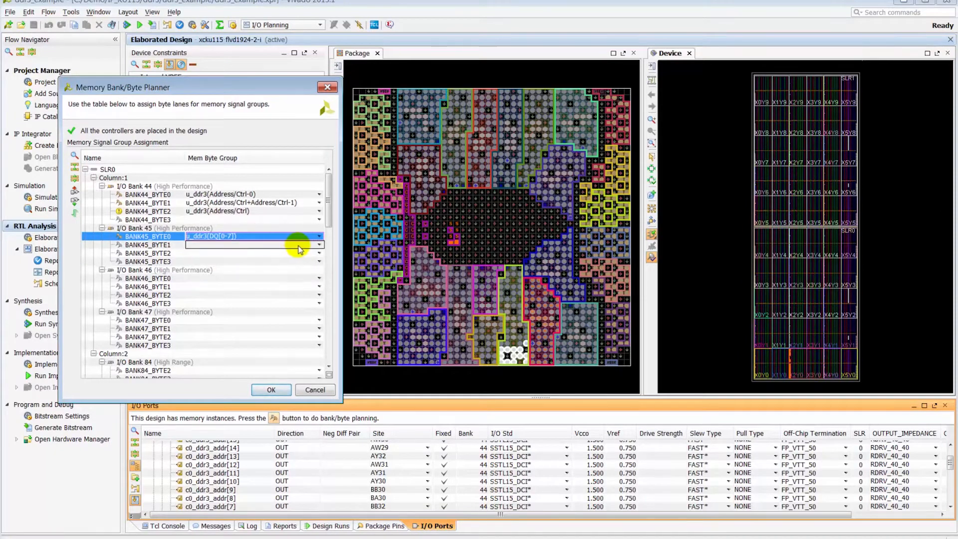
pyautogui.click(298, 245)
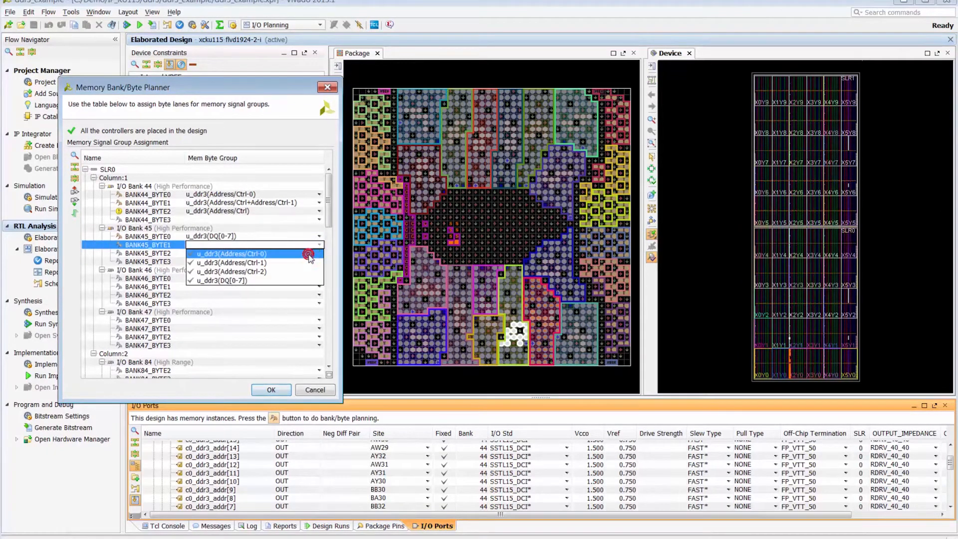
pyautogui.click(311, 261)
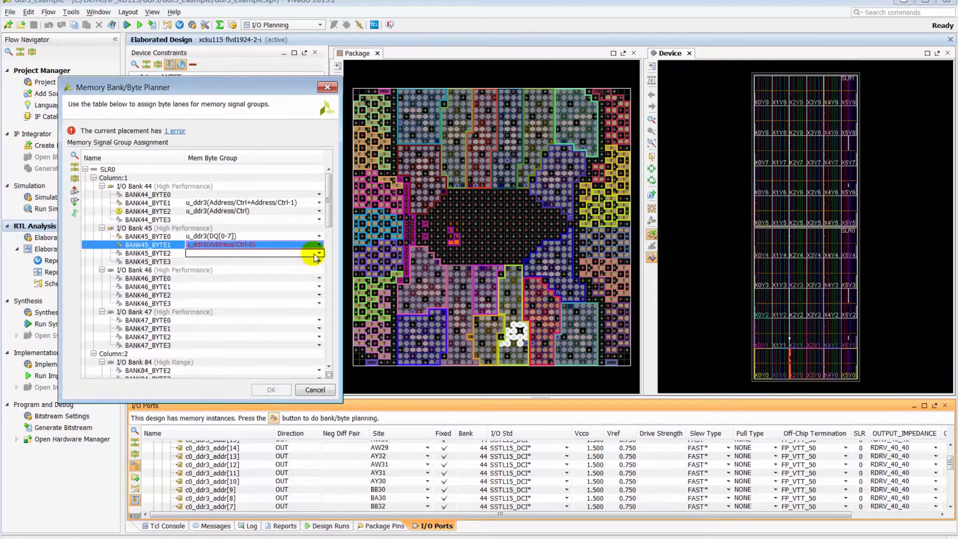
pyautogui.click(314, 255)
pyautogui.click(299, 266)
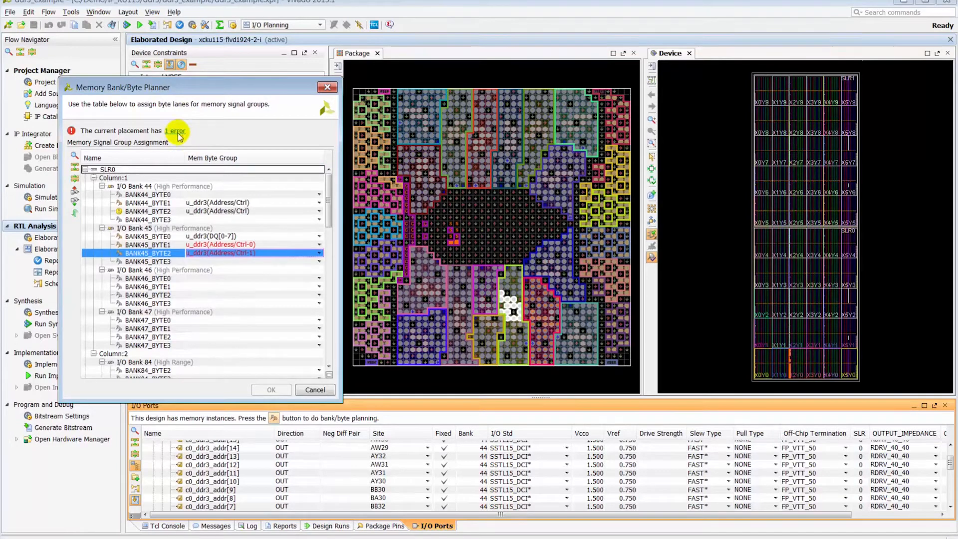
pyautogui.click(317, 262)
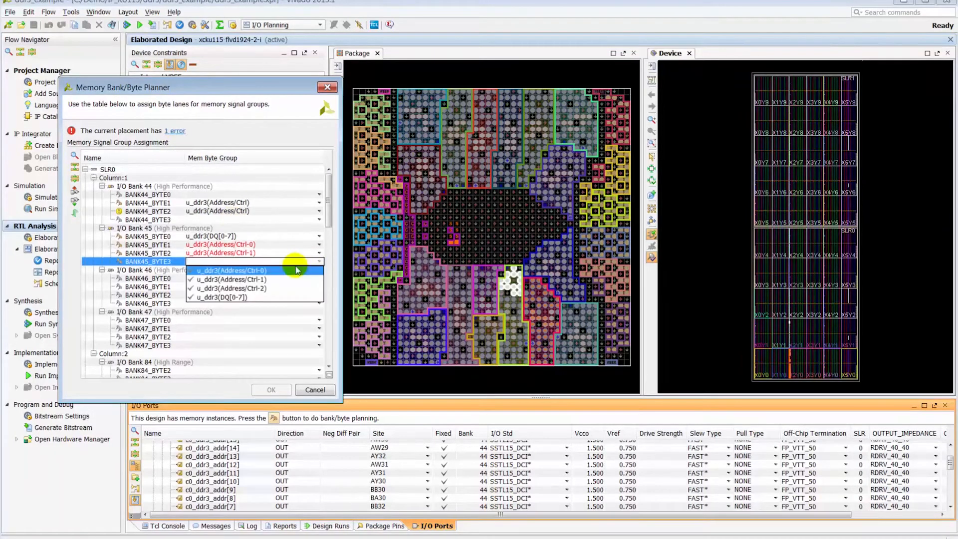
pyautogui.click(264, 288)
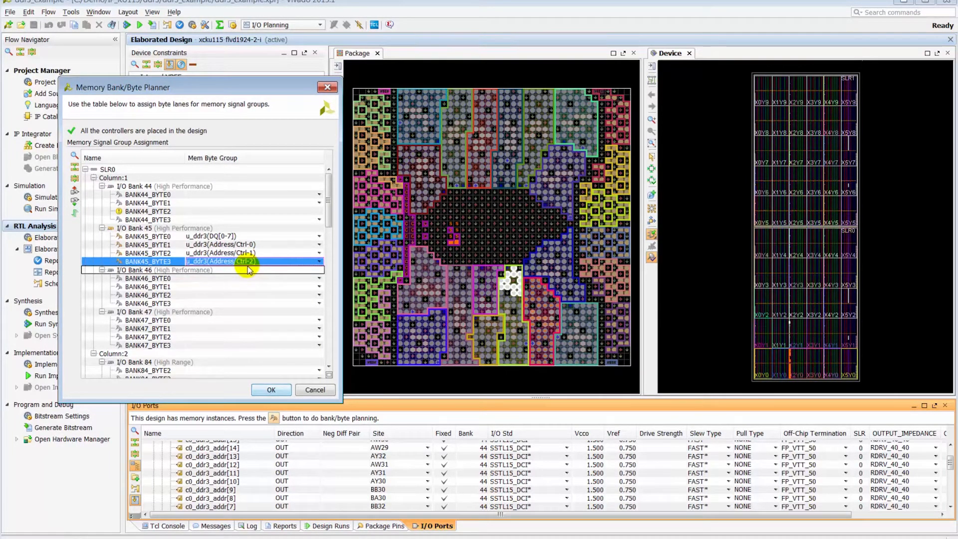
pyautogui.click(271, 389)
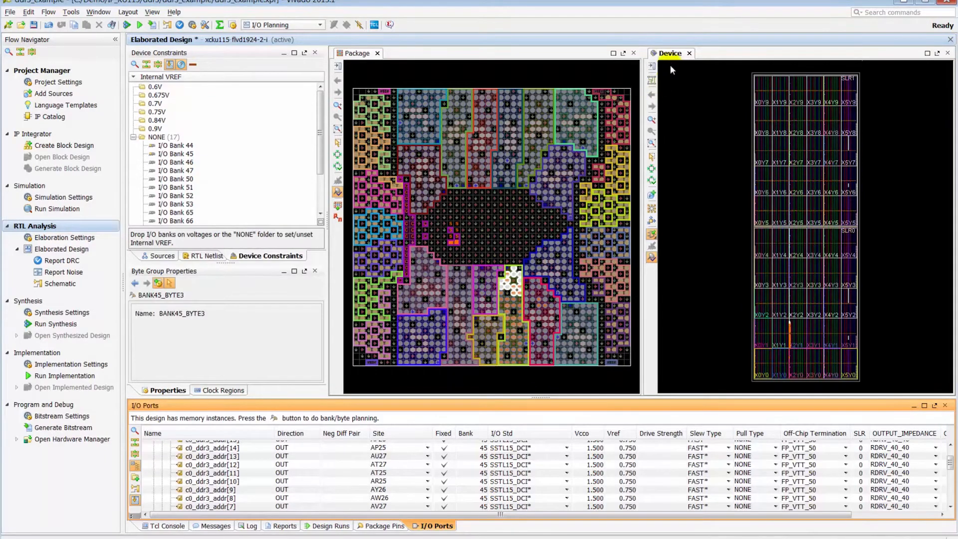
# - Merge the Package and Device views into one group, and maximize the I/O Ports list with the buses under interface_ddr3 collapsed
pyautogui.click(623, 54)
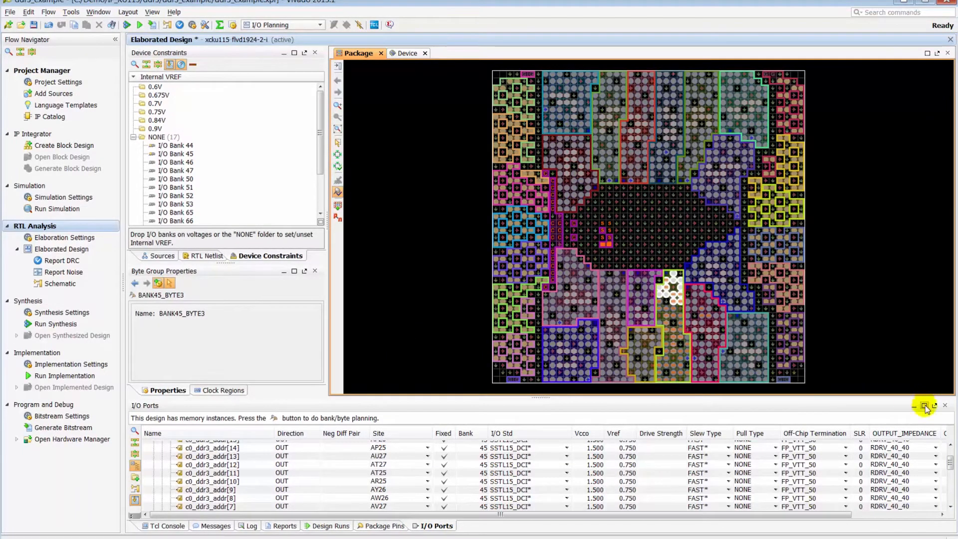
pyautogui.click(884, 405)
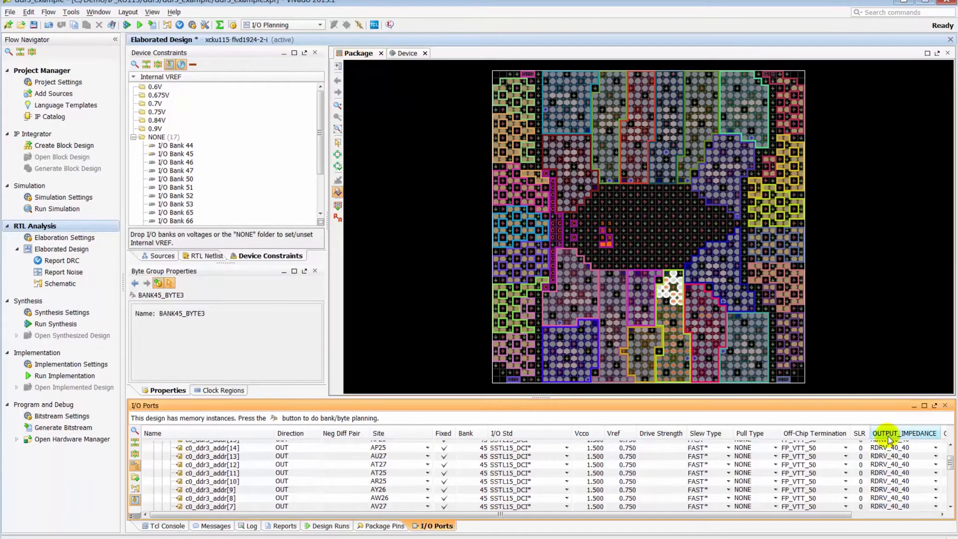
pyautogui.click(924, 405)
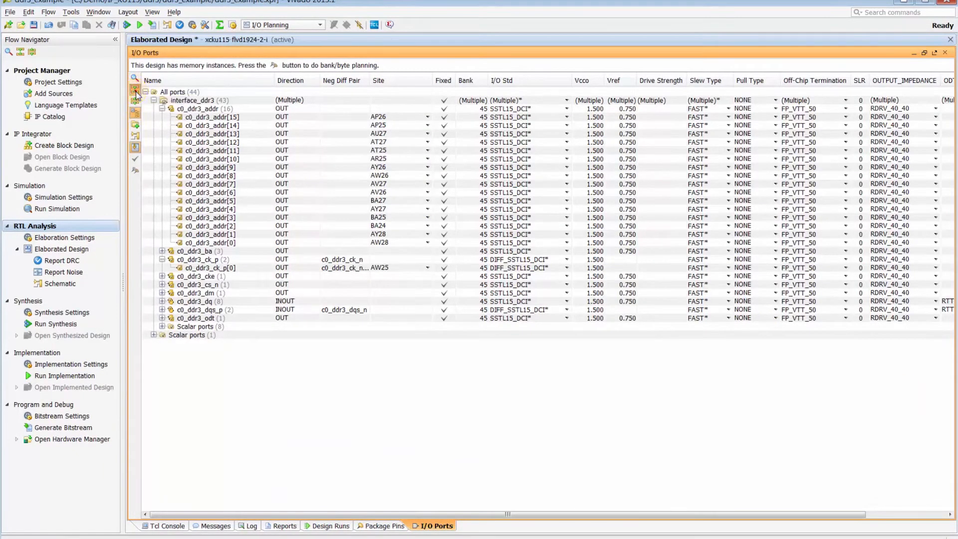
pyautogui.click(153, 100)
pyautogui.click(145, 94)
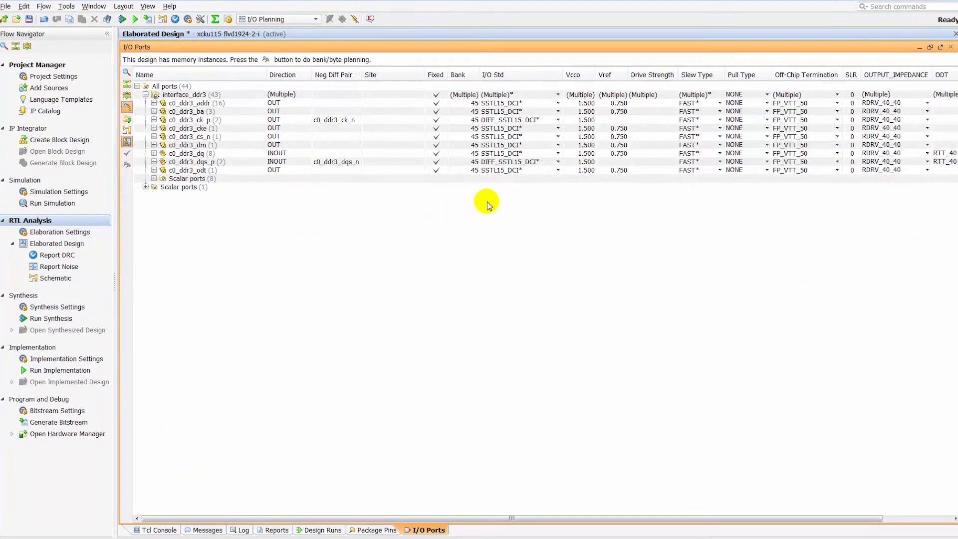
# - Show the I/O ports as a flat list, sorting it by I/O standard and finally by site
pyautogui.click(127, 107)
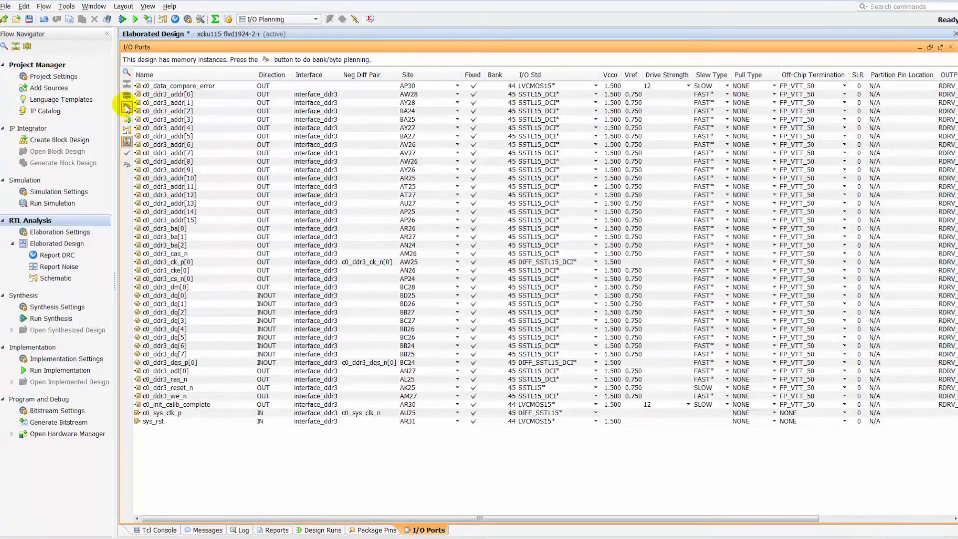
pyautogui.click(548, 74)
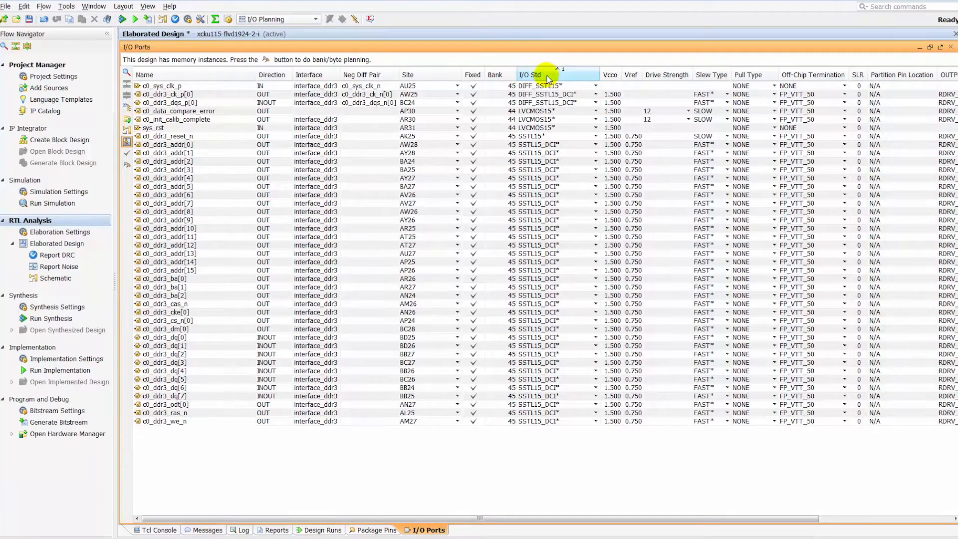
pyautogui.click(440, 74)
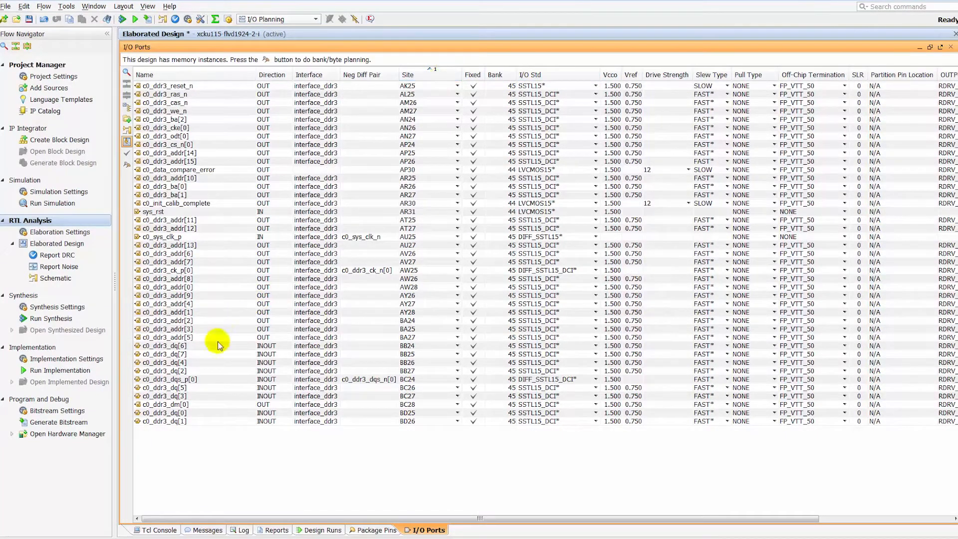
# - Set the site of port c0_ddr3_dq[7] to BB24, accepting that c0_ddr3_dq[6] is unplaced
pyautogui.click(421, 354)
pyautogui.click(420, 355)
pyautogui.write('hh24')
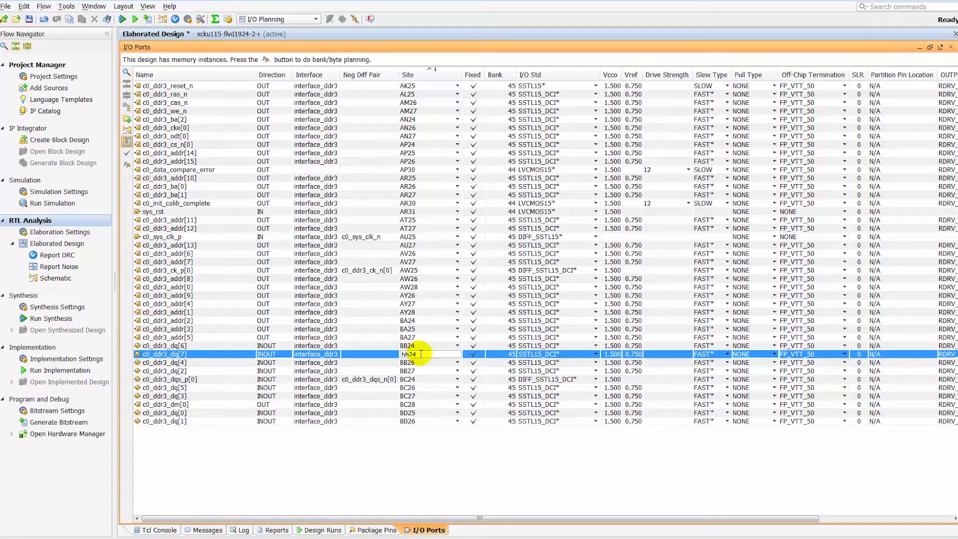
pyautogui.press('Return')
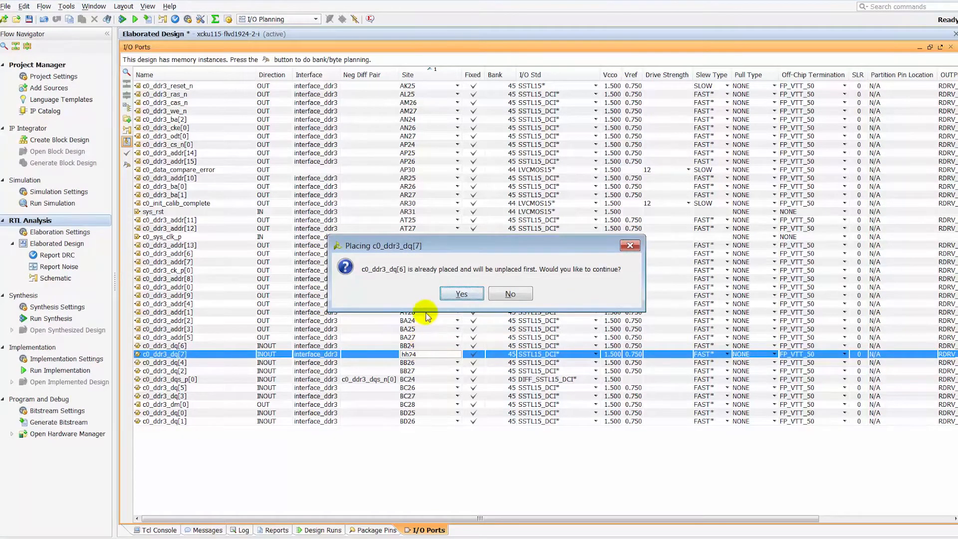
pyautogui.click(462, 293)
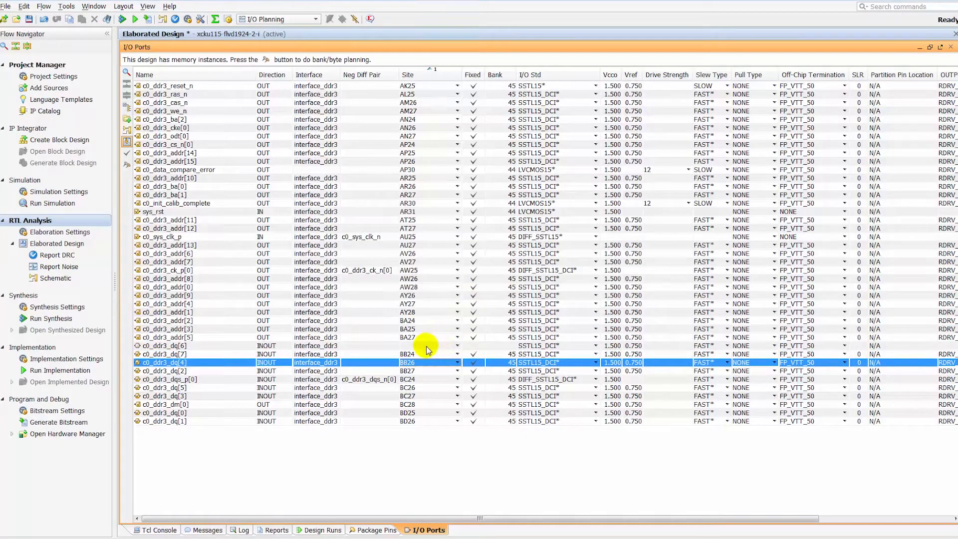
# - Place port c0_ddr3_dq[6] at site BB25
pyautogui.click(426, 345)
pyautogui.click(426, 348)
pyautogui.write('BB25')
pyautogui.press('Return')
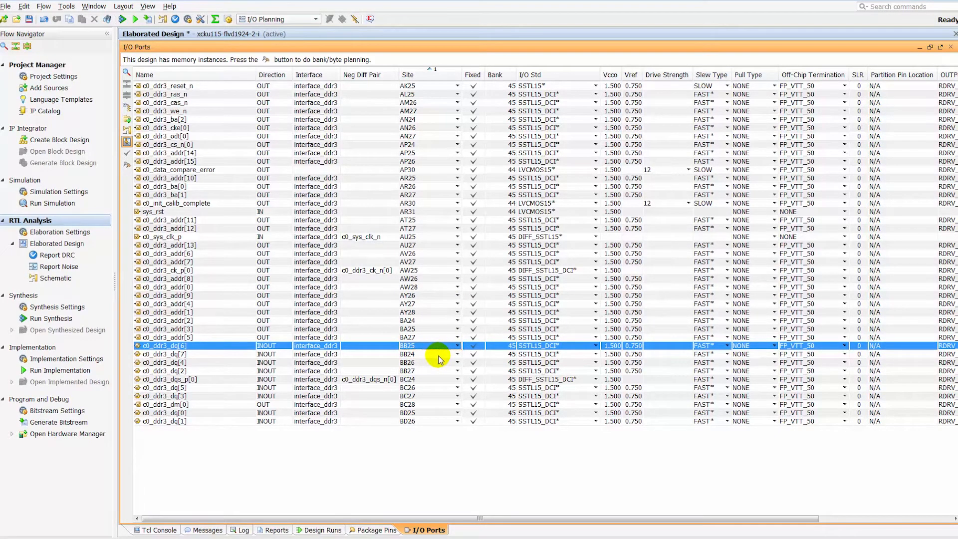
# - Group the I/O ports by interface and bus again, collapse all groups, and restore the list to its normal size
pyautogui.click(128, 107)
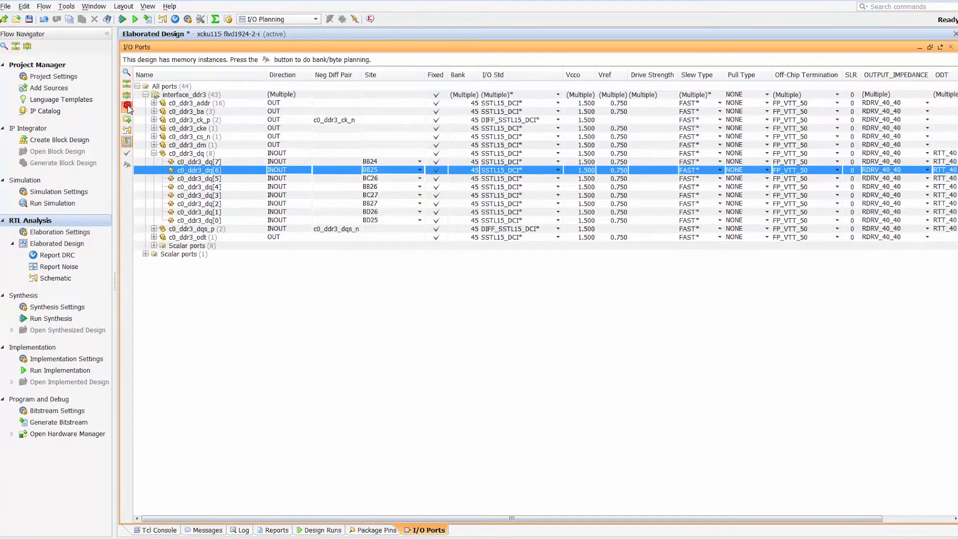
pyautogui.click(127, 84)
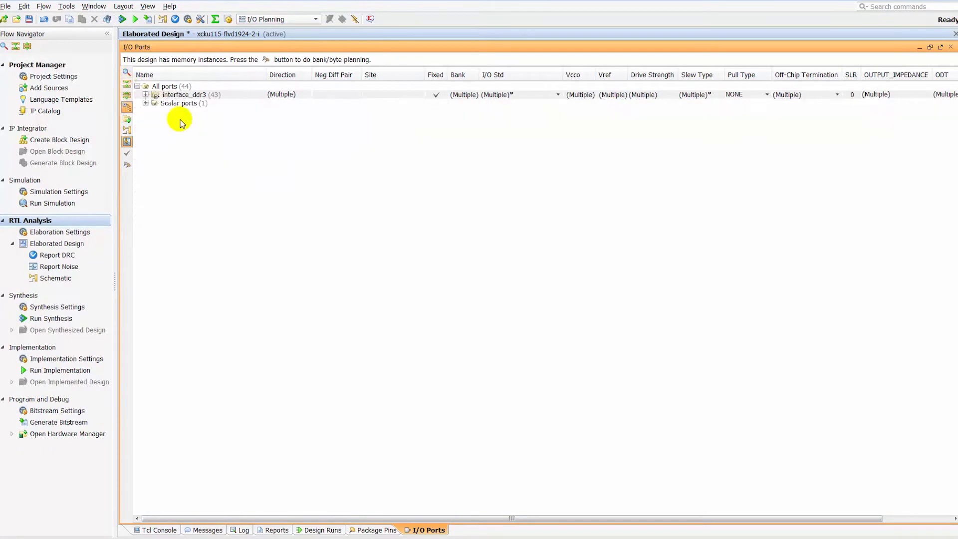
pyautogui.click(931, 48)
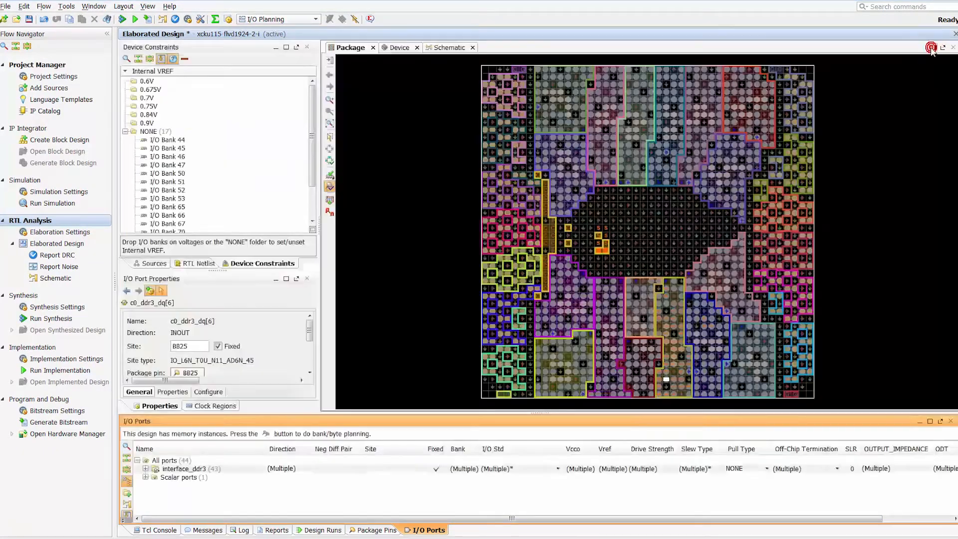
# - In the enlarged package pin list, assign port c0_ddr3_addr[15] to pin AR25 in BANK45_BYTE2, accepting that c0_ddr3_addr[10] is unplaced
pyautogui.click(377, 529)
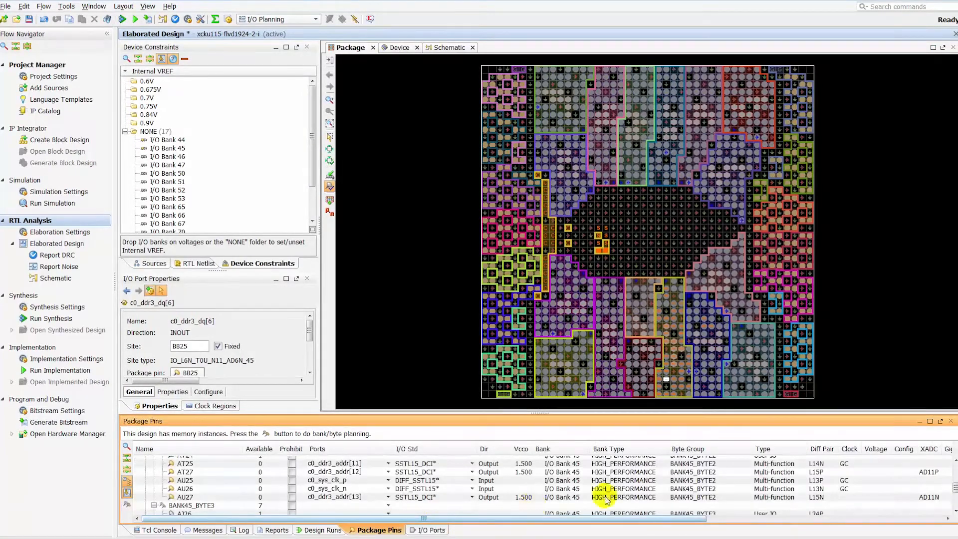
pyautogui.click(929, 421)
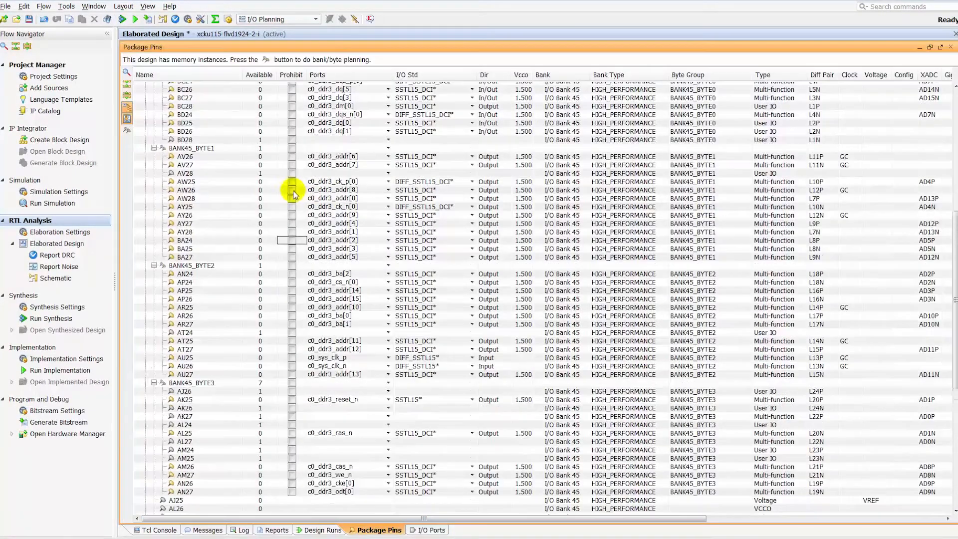
pyautogui.scroll(5, 294, 194)
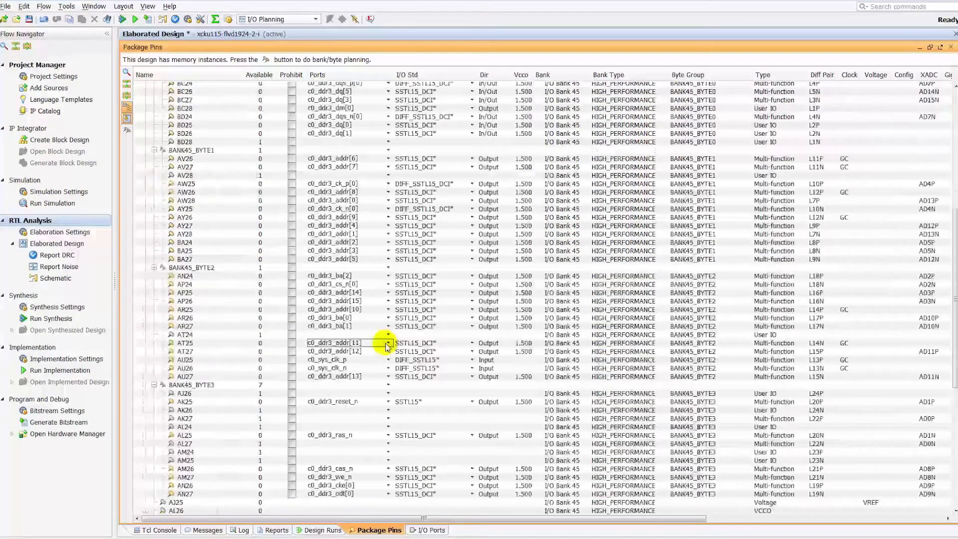
pyautogui.click(375, 343)
pyautogui.click(375, 342)
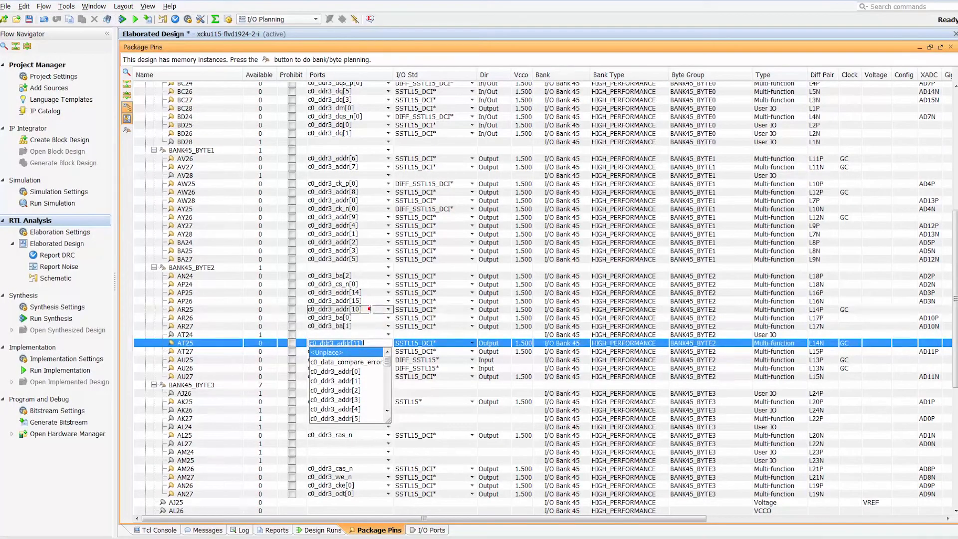
pyautogui.click(371, 310)
pyautogui.click(371, 310)
pyautogui.scroll(-4, 369, 379)
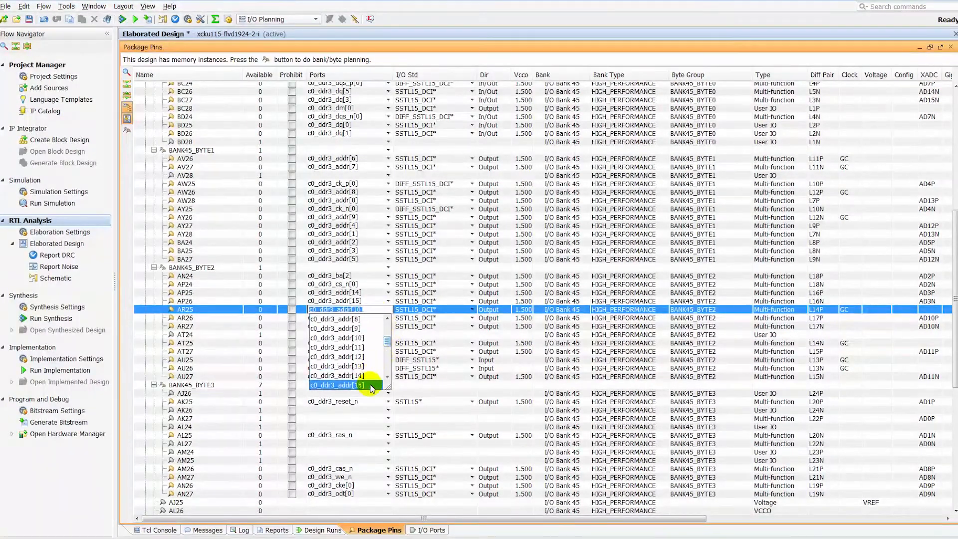
pyautogui.click(369, 382)
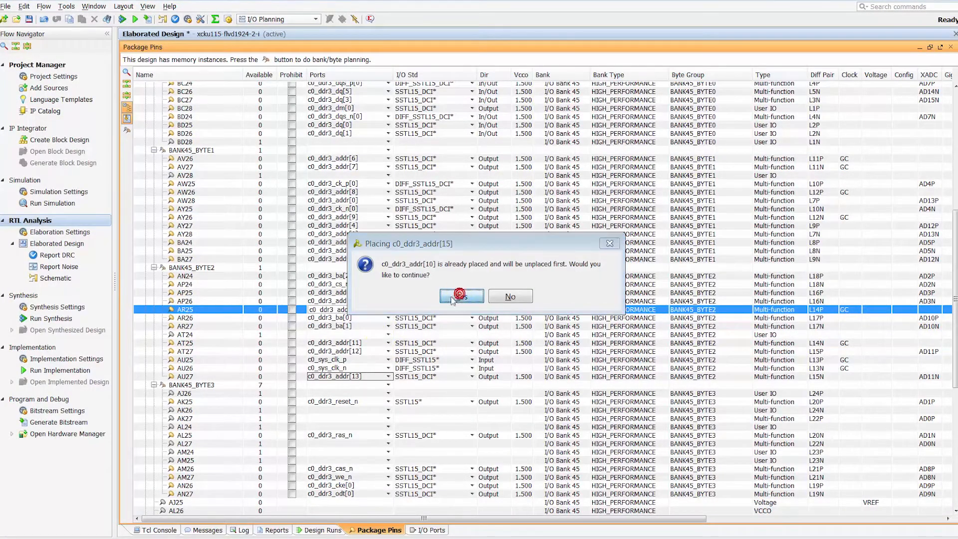
pyautogui.click(461, 297)
# - Assign port c0_ddr3_addr[10] to the freed pin AP26 and restore the package pin list to its normal size
pyautogui.click(384, 299)
pyautogui.click(385, 300)
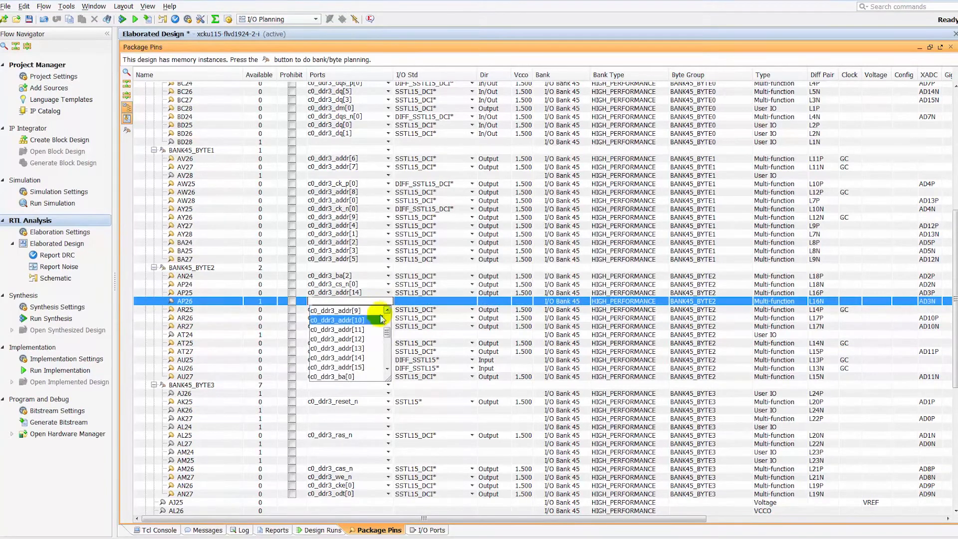
pyautogui.click(379, 320)
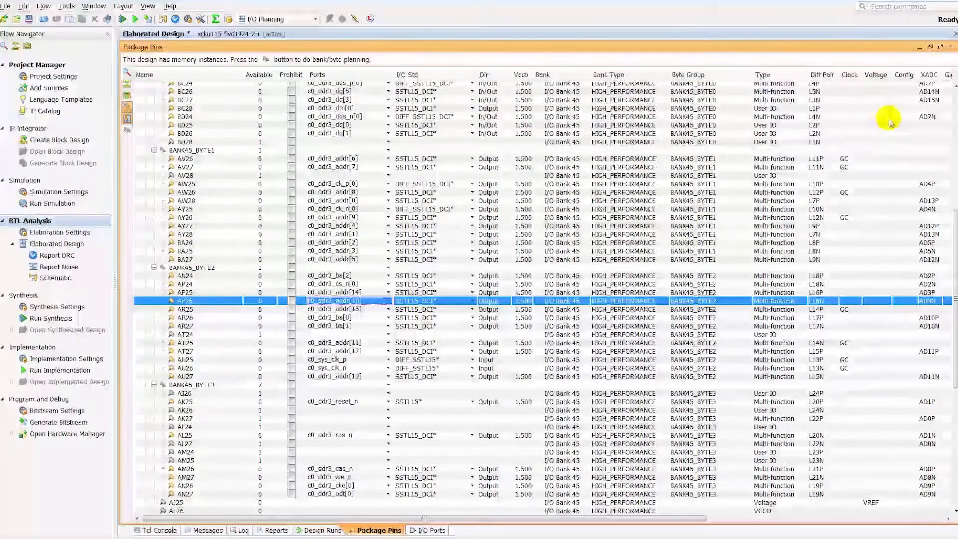
pyautogui.click(930, 47)
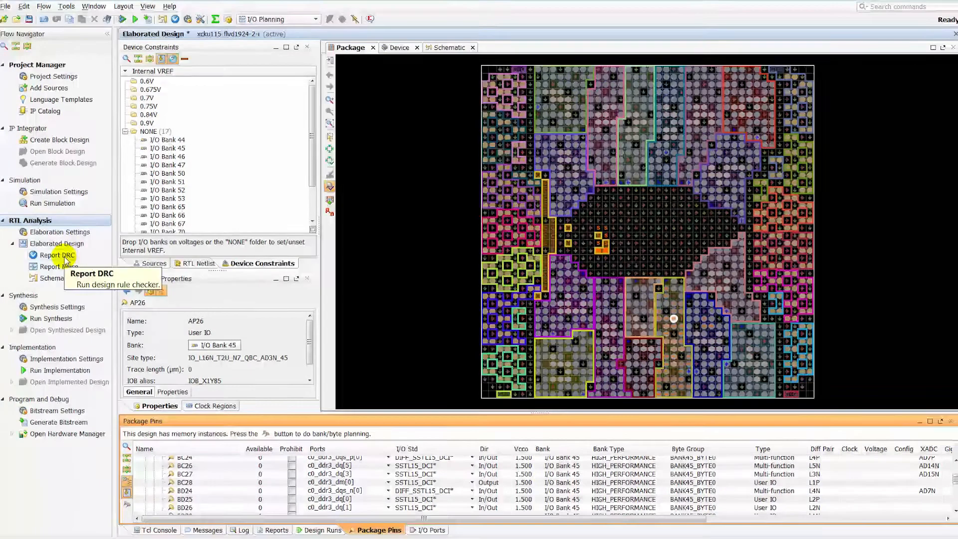
# - Run a DRC report named drc_1 with the default rule deck and return to the I/O ports list
pyautogui.click(64, 256)
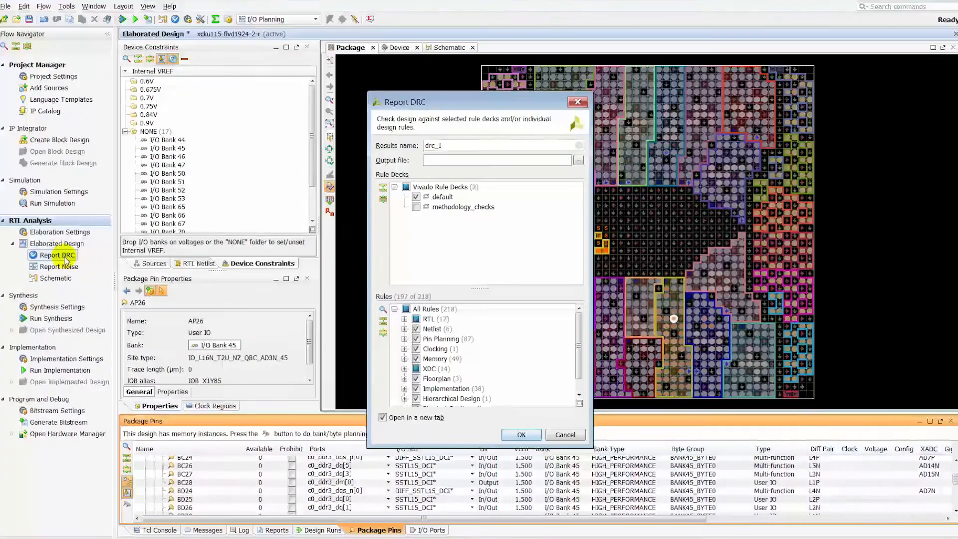
pyautogui.click(521, 435)
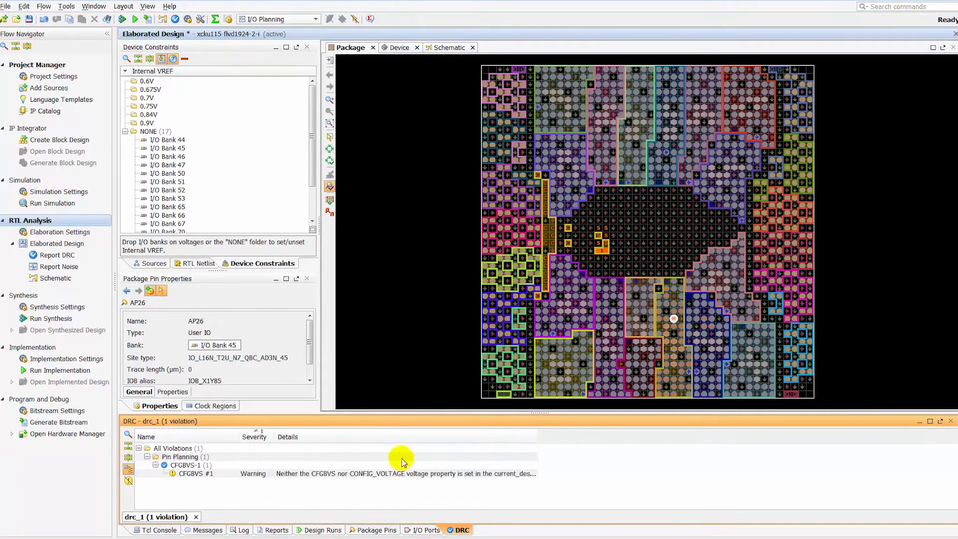
pyautogui.click(424, 530)
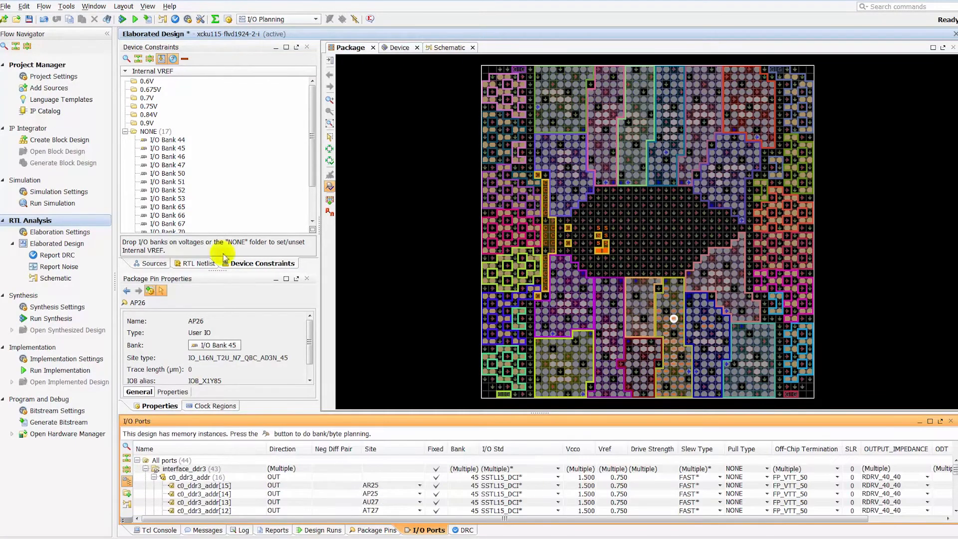
# - Show the design sources and save the new pin constraints to the existing file example_design.xdc
pyautogui.click(153, 263)
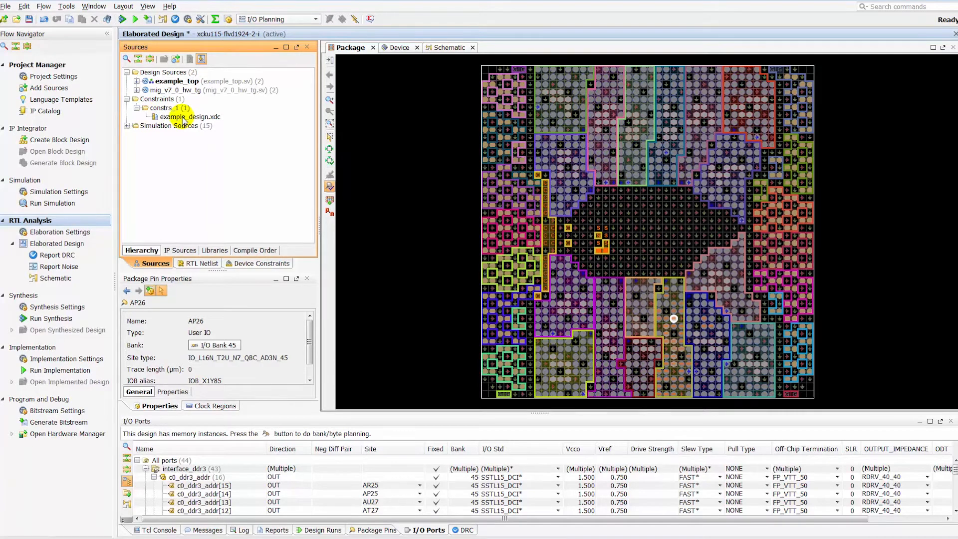
pyautogui.click(29, 20)
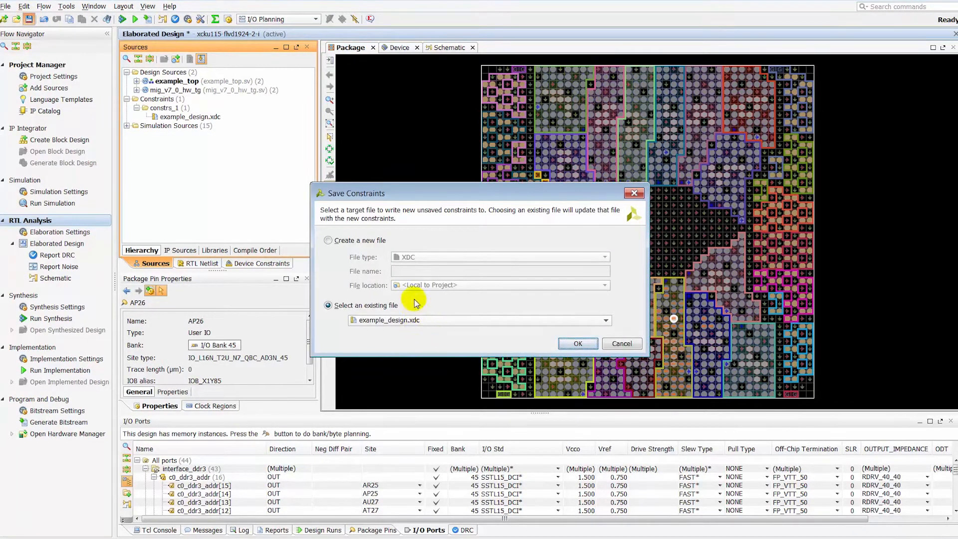
pyautogui.click(328, 240)
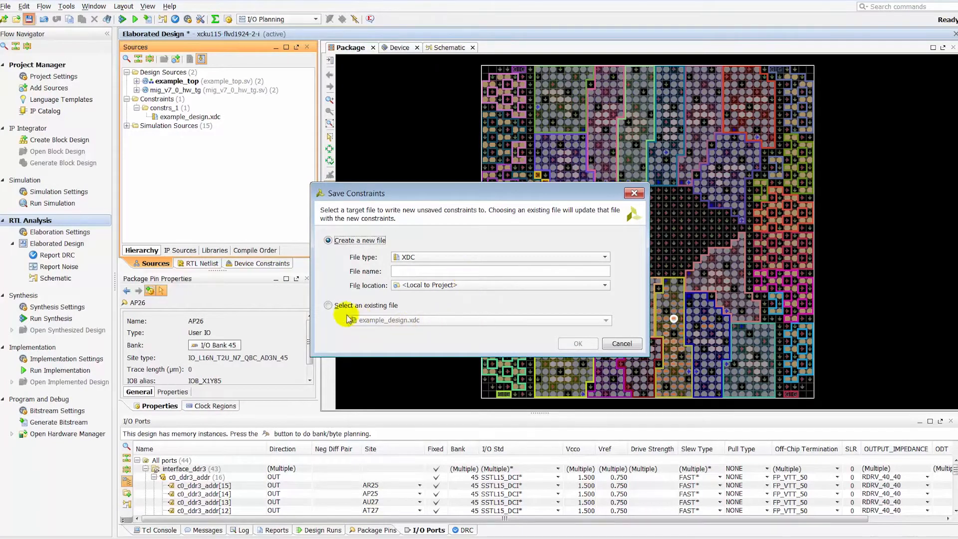
pyautogui.click(329, 306)
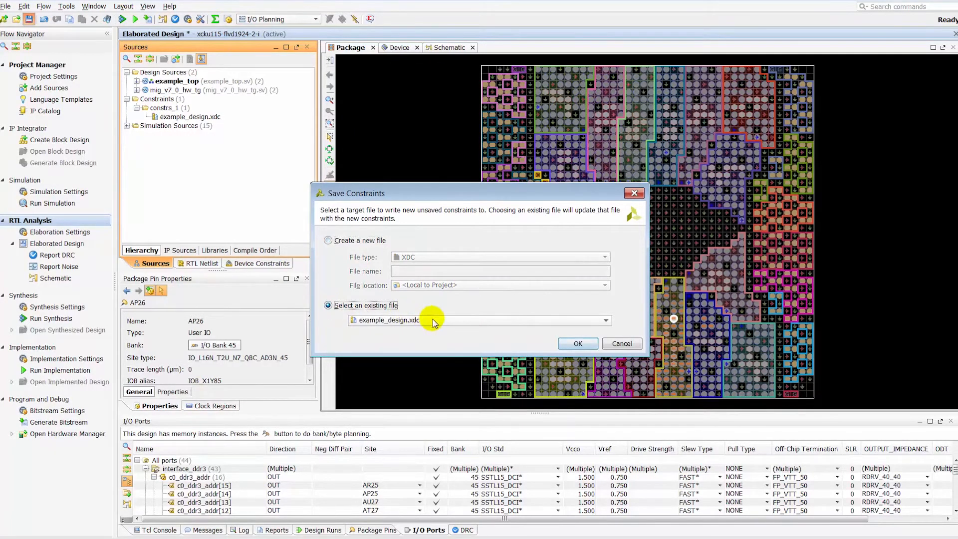
pyautogui.click(578, 344)
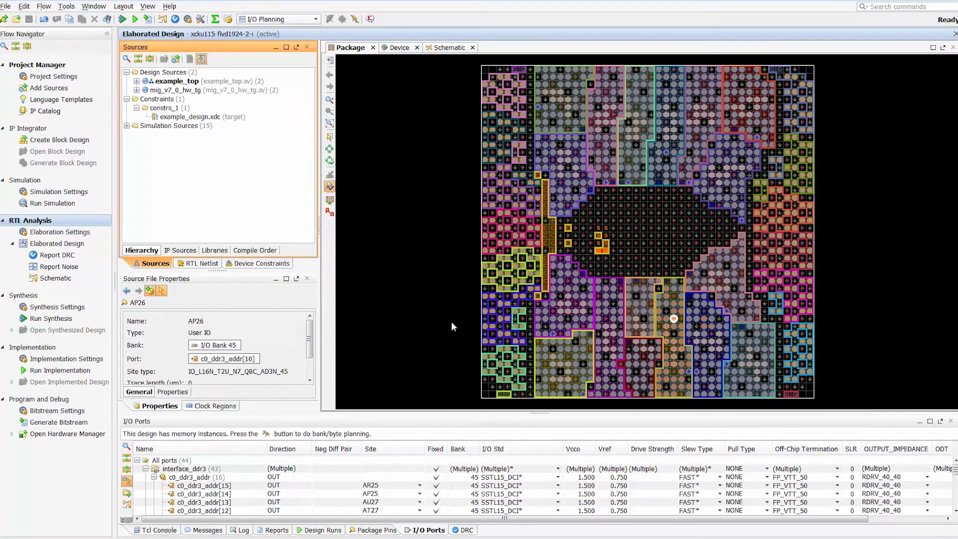
# - Open example_design.xdc to review the PACKAGE_PIN constraints of the DDR3 ports, and close the file
pyautogui.doubleClick(195, 119)
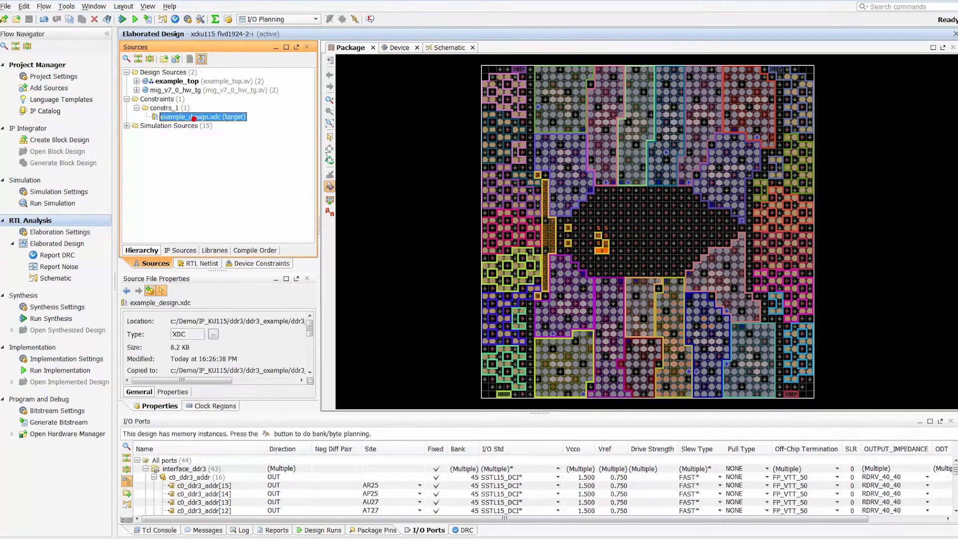
pyautogui.scroll(-4, 612, 257)
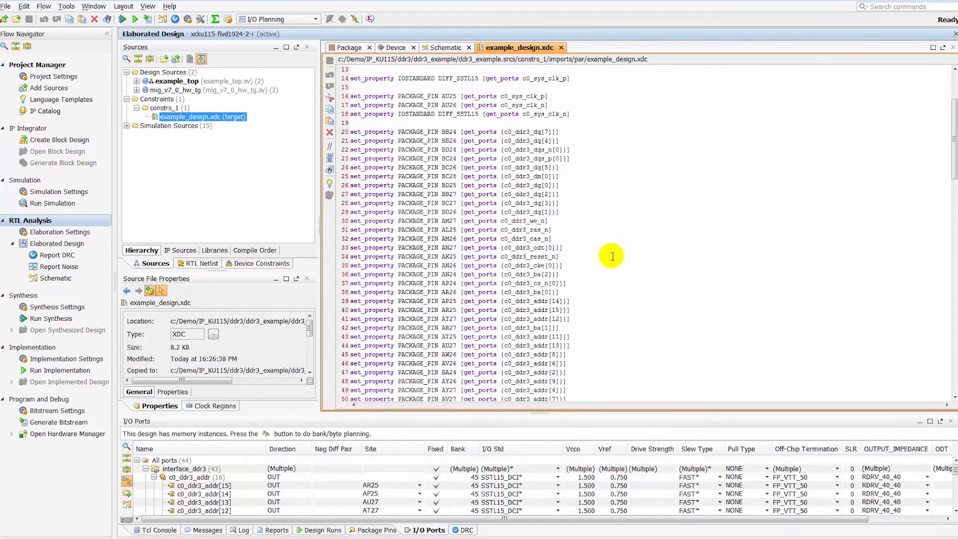
pyautogui.scroll(4, 613, 256)
pyautogui.click(561, 47)
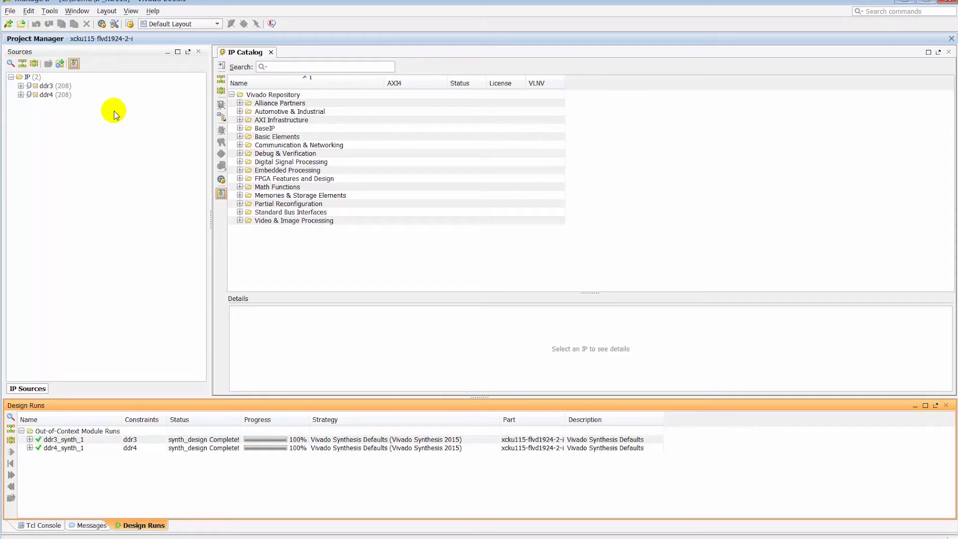
# - From the Manage IP project, look up create_combined_mig_io_design under Design Utilities in the Xilinx Tcl Store, and close the store
pyautogui.hotkey('alt', 't')
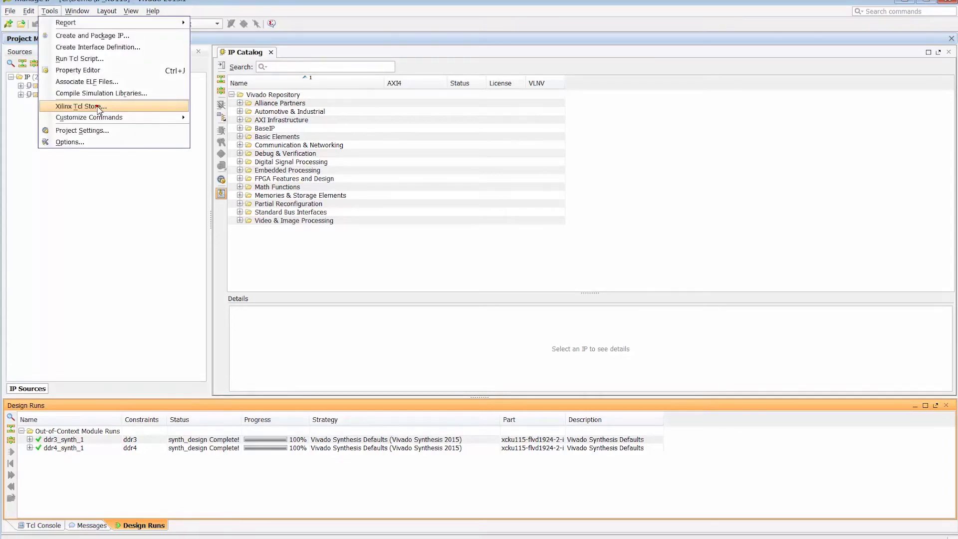
pyautogui.click(114, 111)
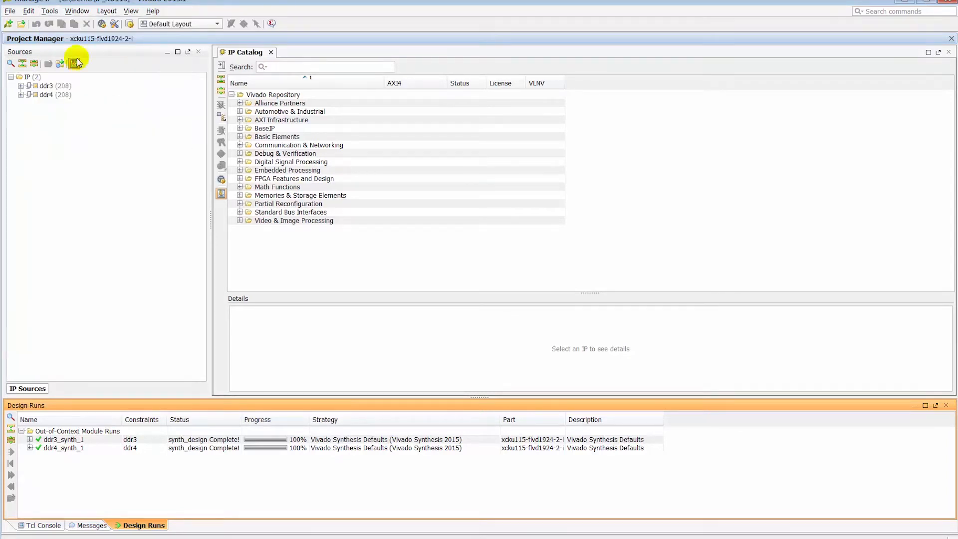
pyautogui.click(50, 11)
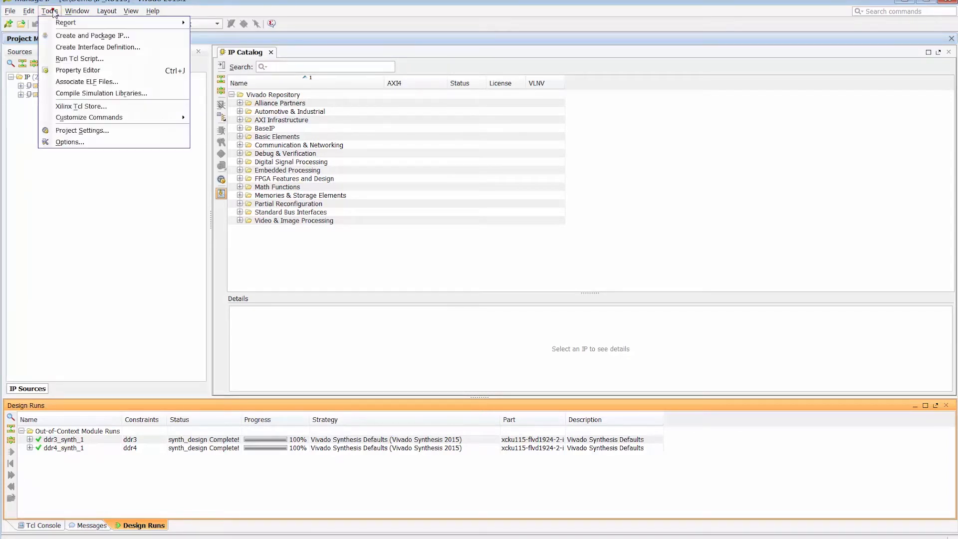
pyautogui.click(98, 108)
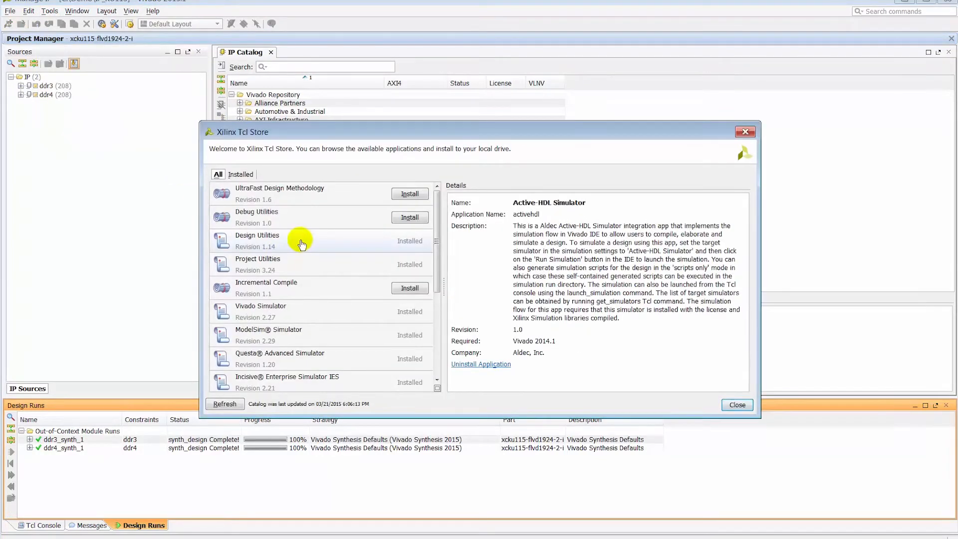
pyautogui.click(304, 244)
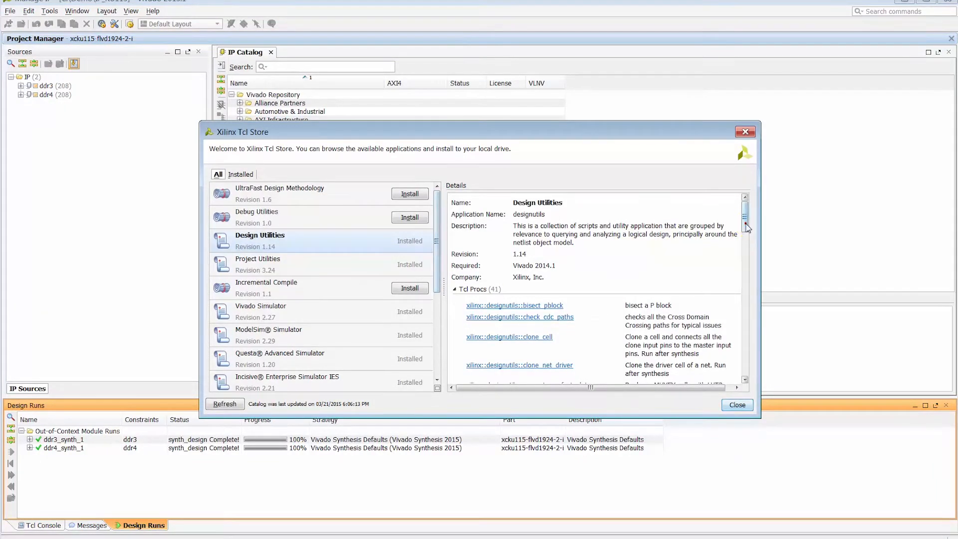
pyautogui.moveTo(744, 227); pyautogui.dragTo(746, 247)
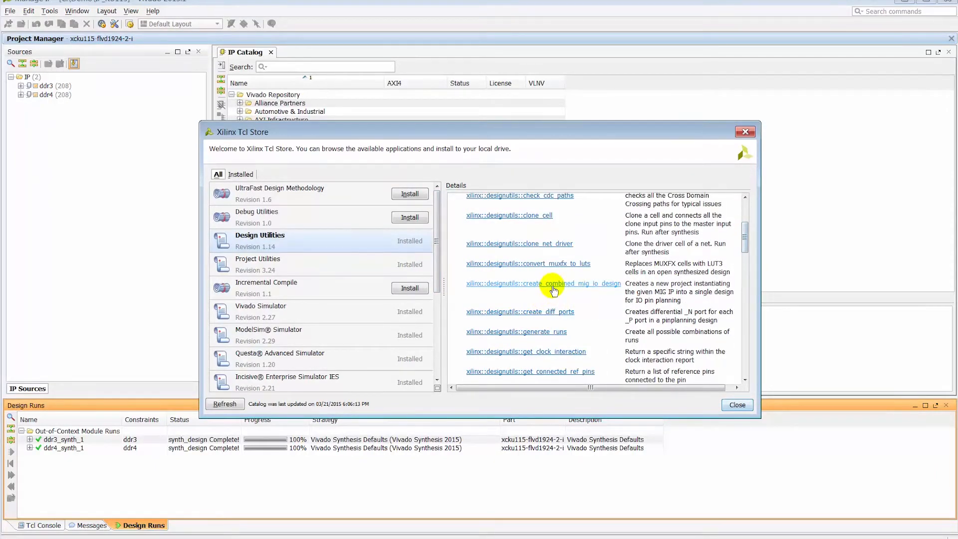
pyautogui.click(745, 132)
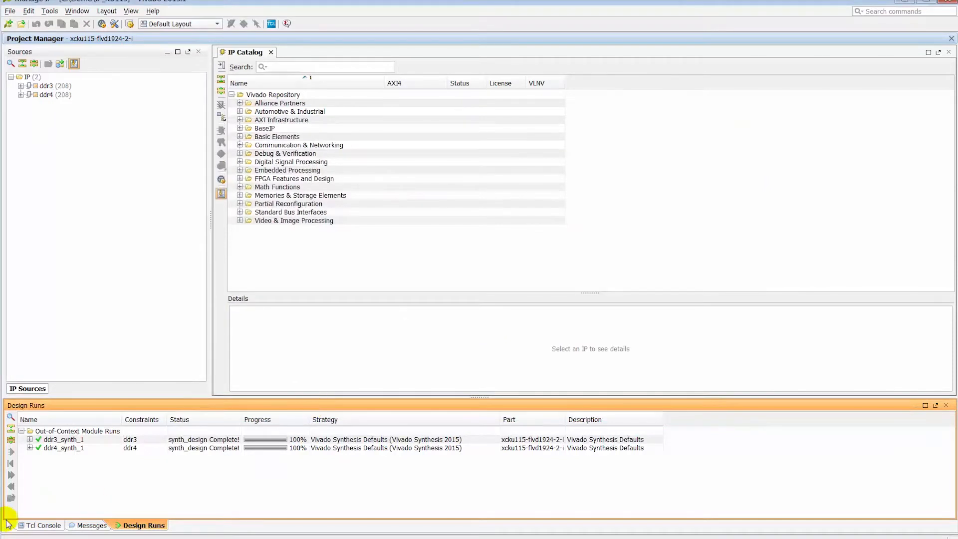
# - Display the Tcl help for xilinx::designutils::create_combined_mig_io_design
pyautogui.click(30, 527)
pyautogui.click(43, 513)
pyautogui.write('xilinx::designutils::create_combined_mig_io_design')
pyautogui.write('-help')
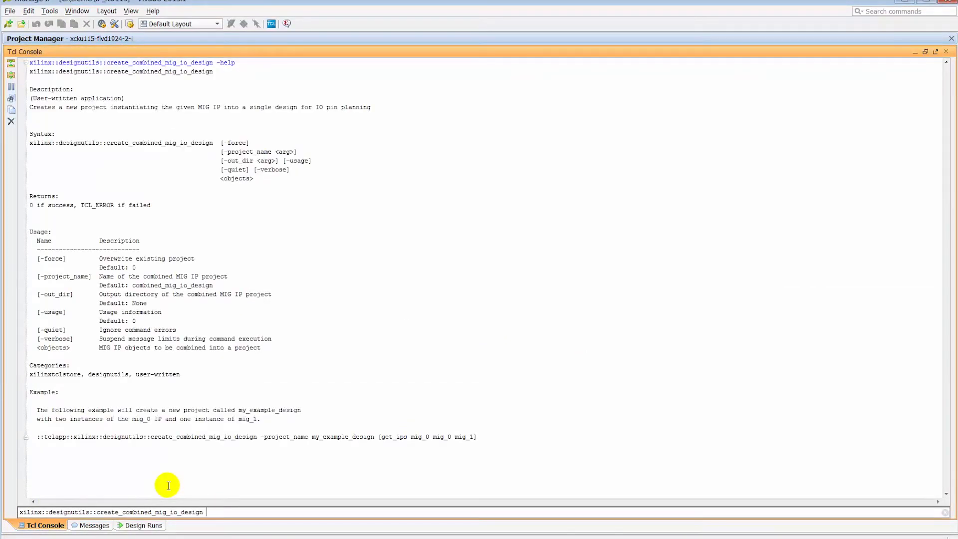
# - Run xilinx::designutils::create_combined_mig_io_design with -project_name project_combined_mig [get_ips], and maximize the new project's window
pyautogui.write('project_combined_miu')
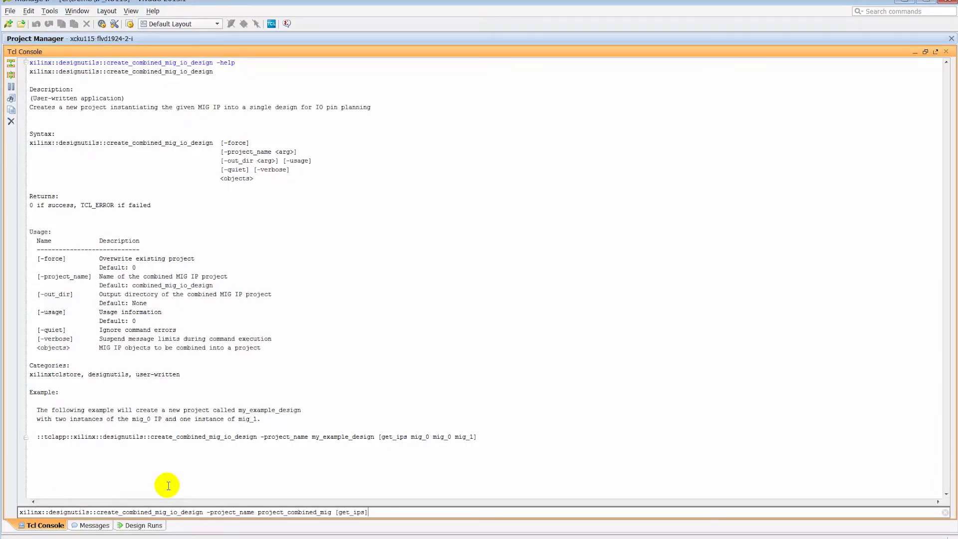
pyautogui.press('Return')
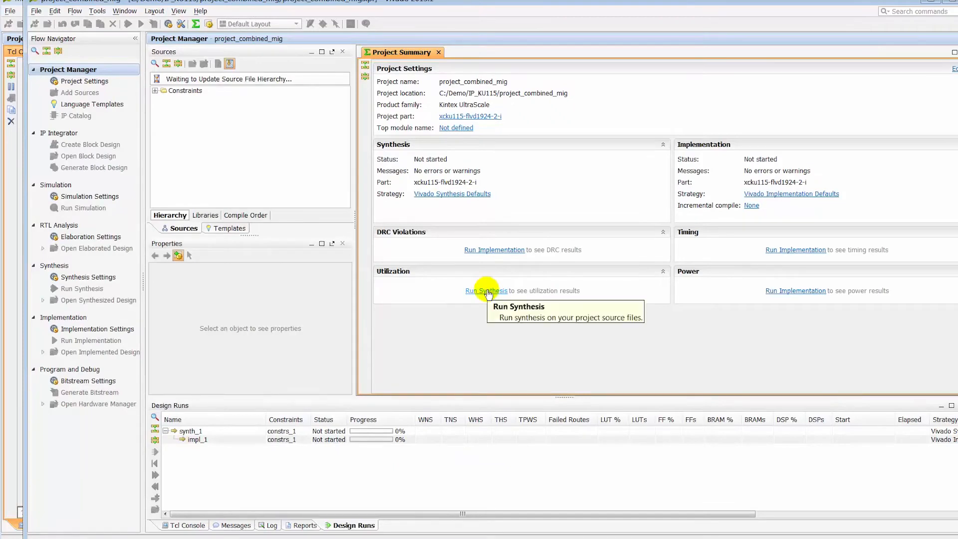
pyautogui.doubleClick(551, 5)
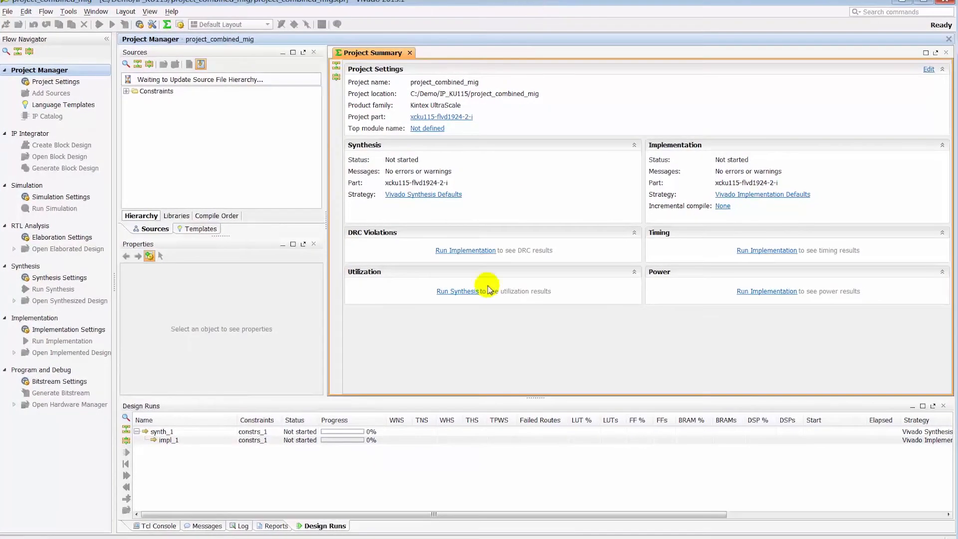
# - Inspect the combined project's source hierarchy, open its elaborated design to view the DDR3 and DDR4 I/O interfaces, and close that design
pyautogui.click(136, 87)
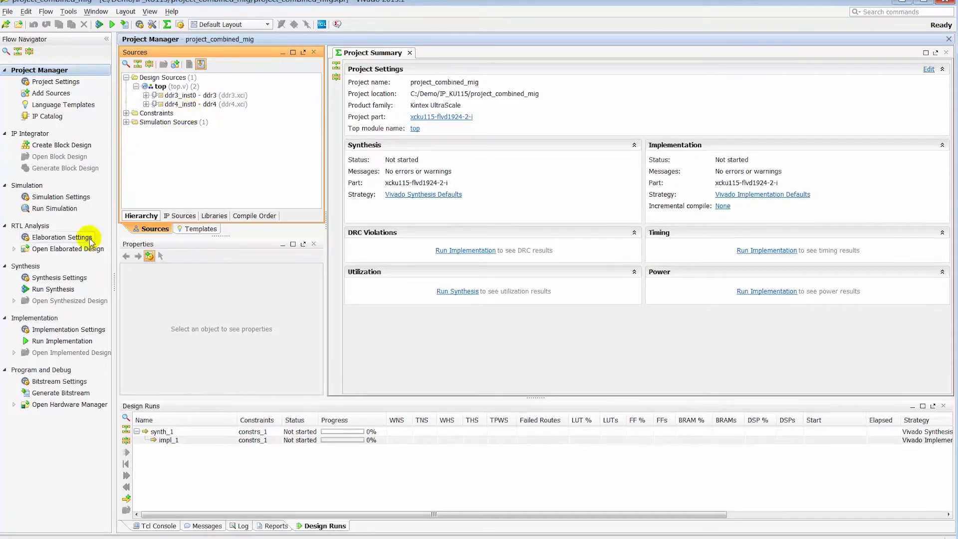
pyautogui.click(70, 249)
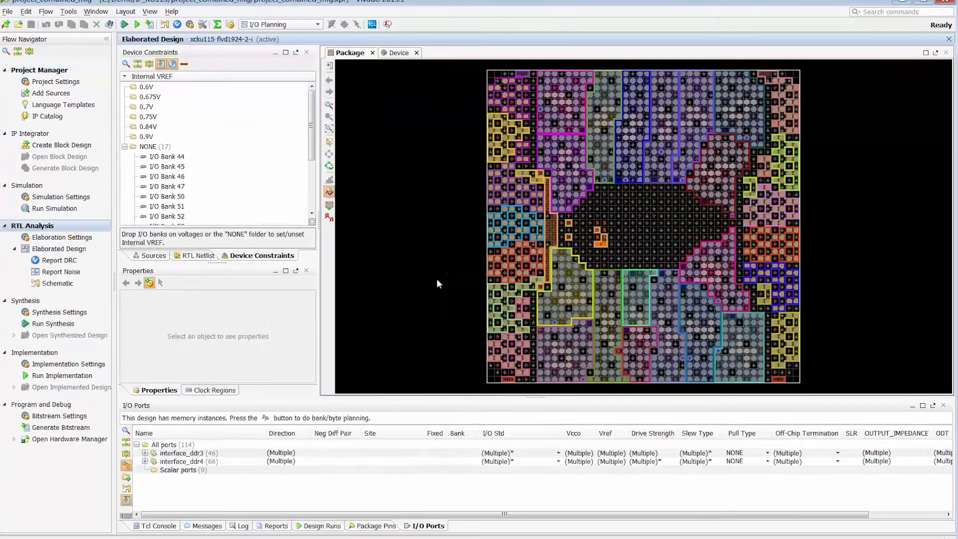
pyautogui.click(345, 470)
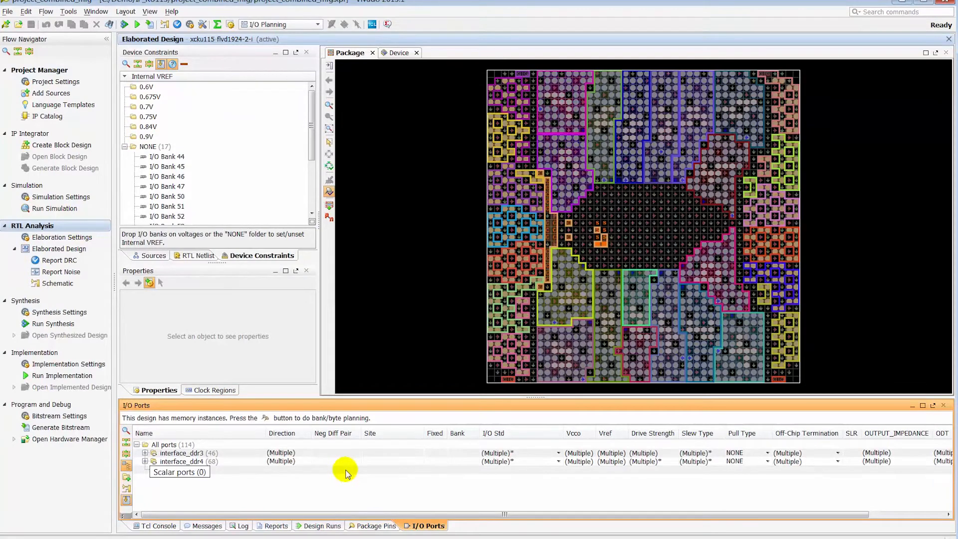
pyautogui.click(948, 39)
pyautogui.click(464, 300)
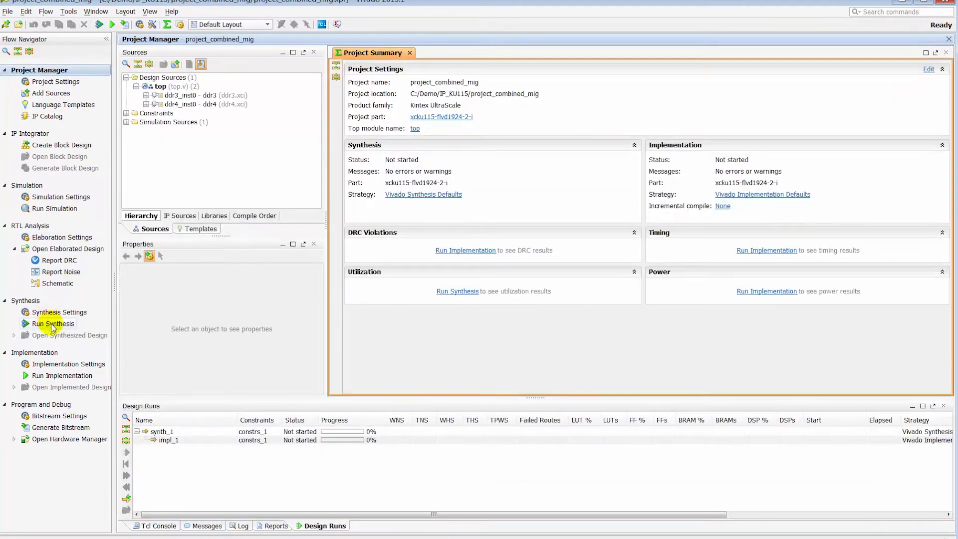
# - Run synthesis on the combined DDR3 and DDR4 project and open the synthesized design
pyautogui.click(52, 323)
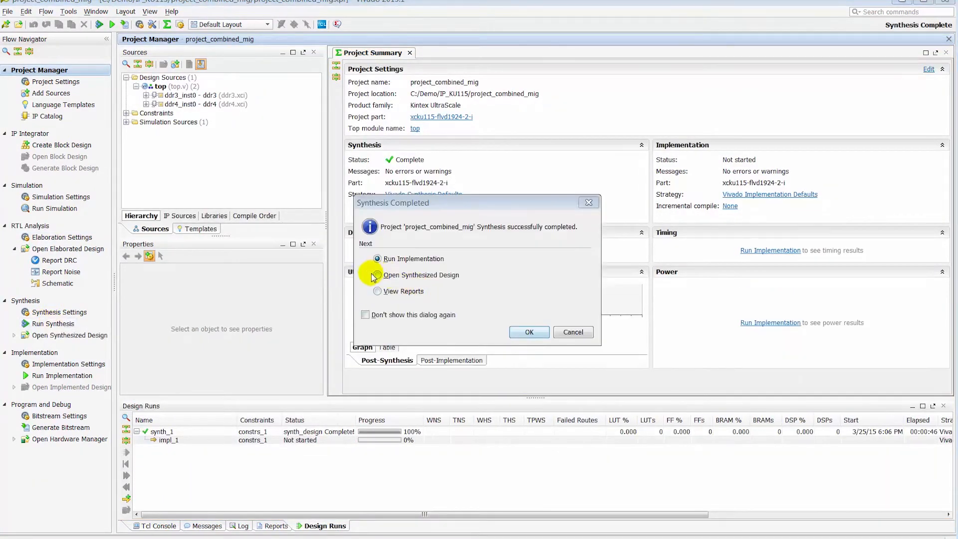
pyautogui.click(375, 275)
pyautogui.click(527, 331)
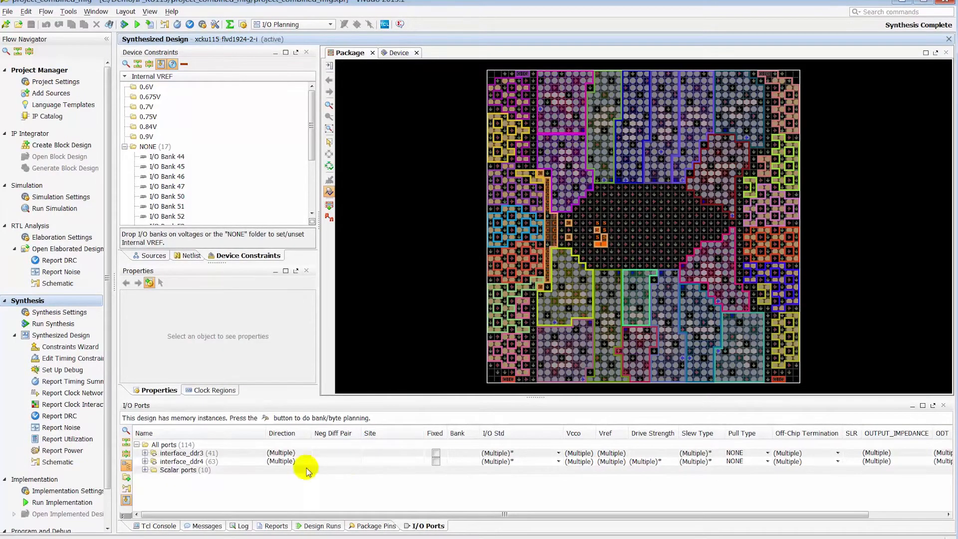
# - In the Memory Bank/Byte Planner, assign I/O Bank 44 bytes 0 to 3 to ddr3_inst0 DQ[0-7], Address/Ctrl-1, Address/Ctrl-0 and Address/Ctrl-2, and apply
pyautogui.click(209, 462)
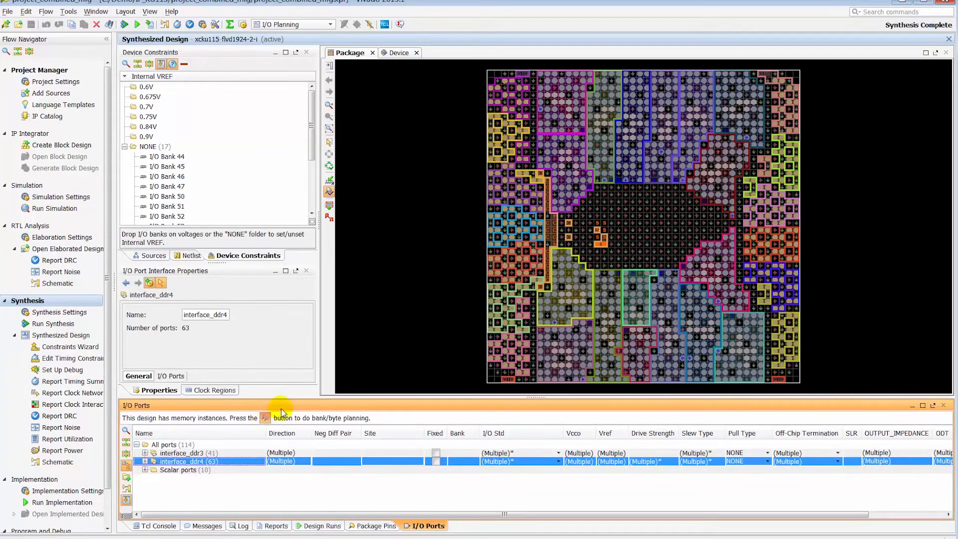
pyautogui.click(265, 418)
pyautogui.click(597, 225)
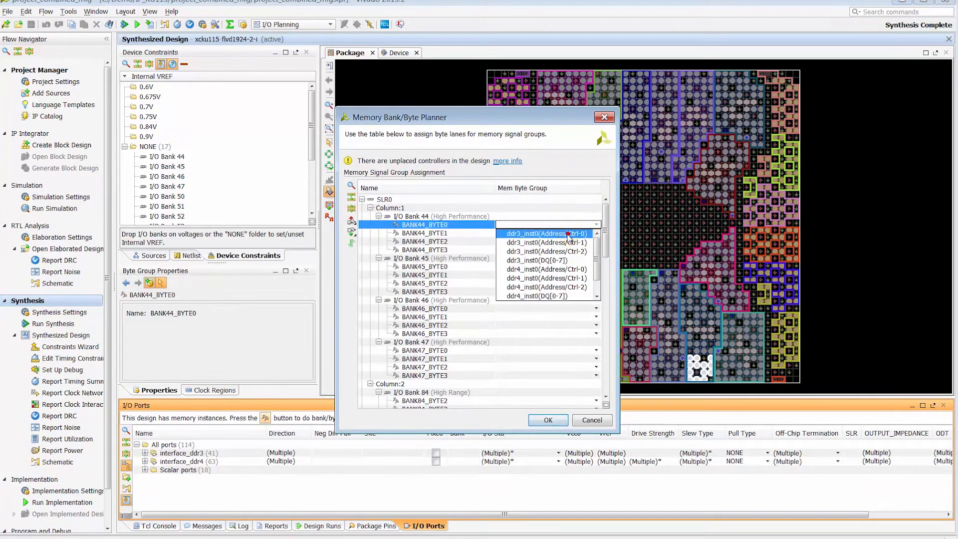
pyautogui.click(539, 238)
pyautogui.click(570, 233)
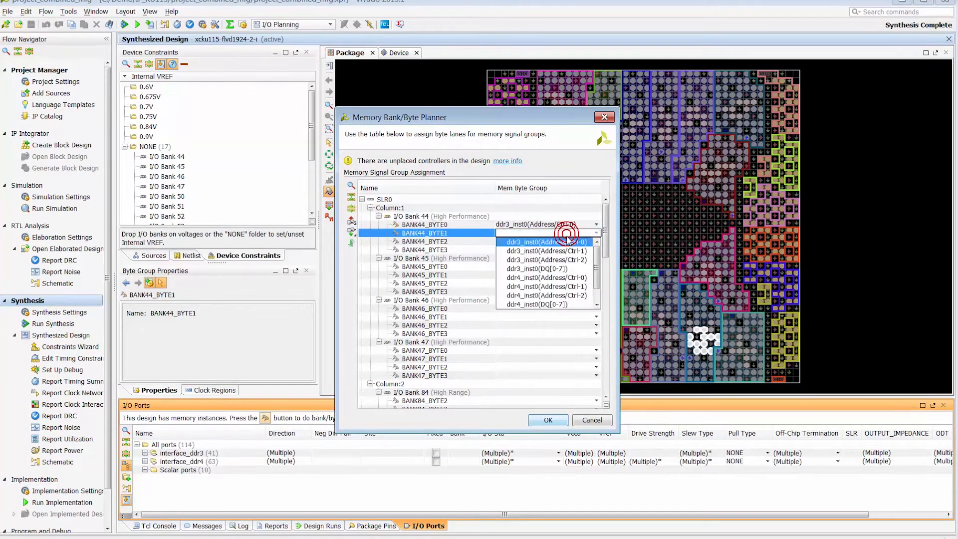
pyautogui.click(573, 251)
pyautogui.moveTo(555, 124); pyautogui.dragTo(415, 82)
pyautogui.click(421, 199)
pyautogui.click(423, 208)
pyautogui.click(422, 207)
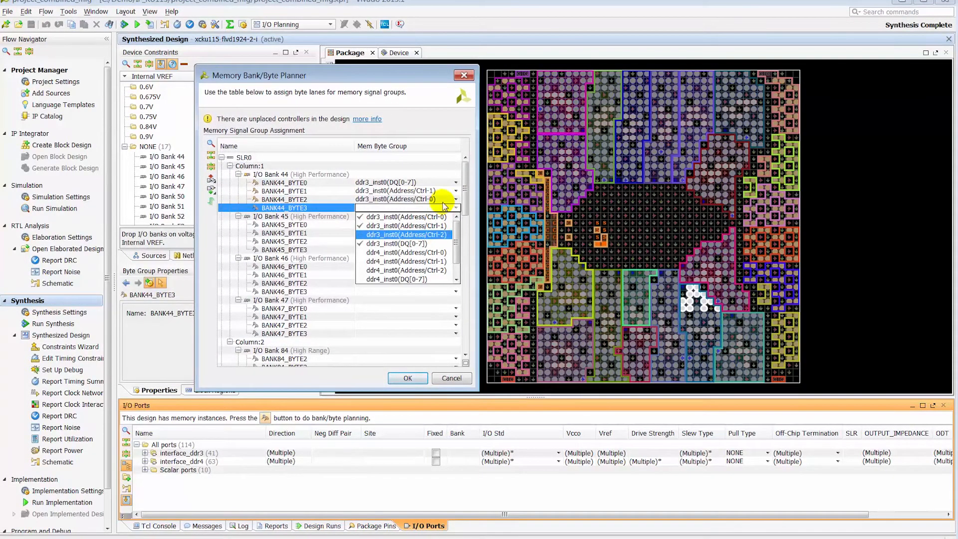
pyautogui.click(442, 216)
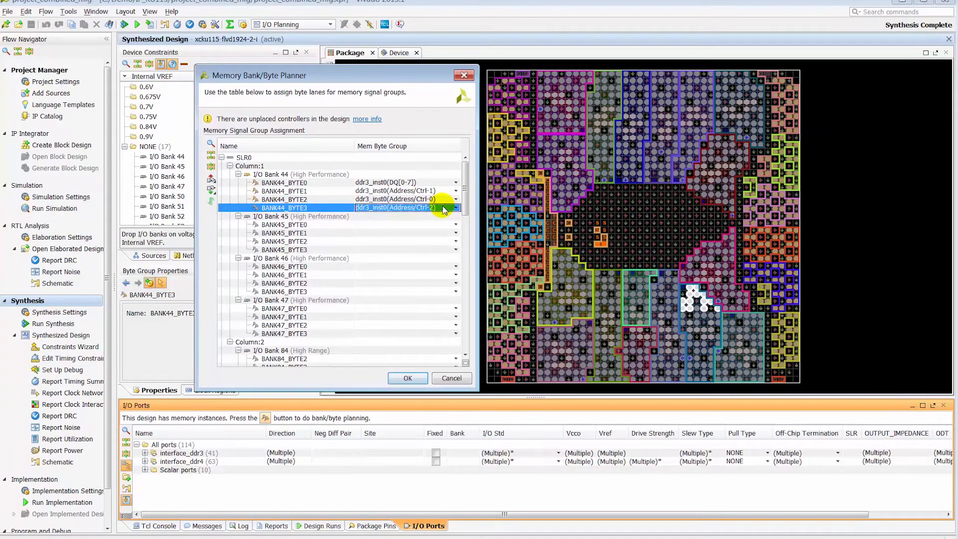
pyautogui.click(407, 377)
# - Highlight the placed DDR3 interface, reopen the Memory Bank/Byte Planner, auto-place ddr4_inst0 in I/O Banks 46 and 47, and apply the assignments
pyautogui.click(185, 453)
pyautogui.click(265, 418)
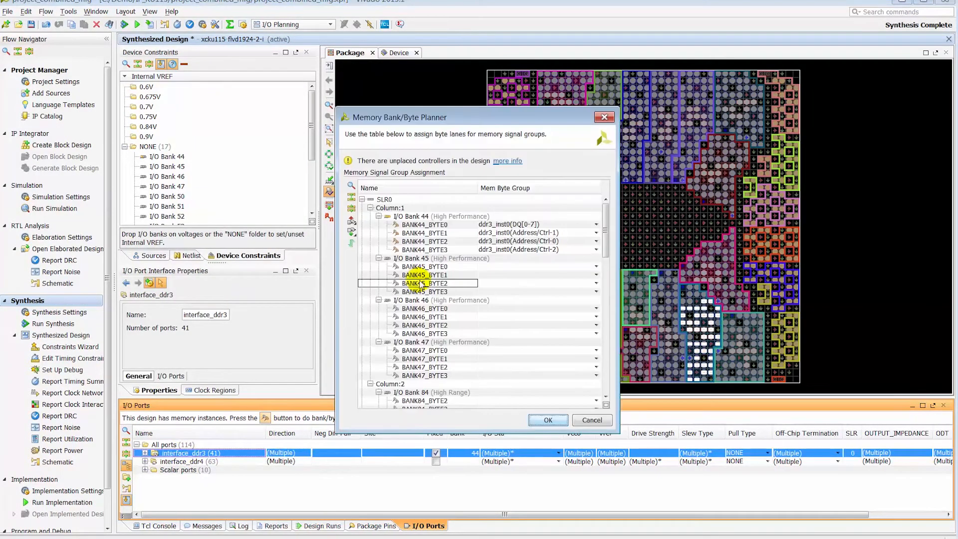
pyautogui.moveTo(493, 117); pyautogui.dragTo(356, 50)
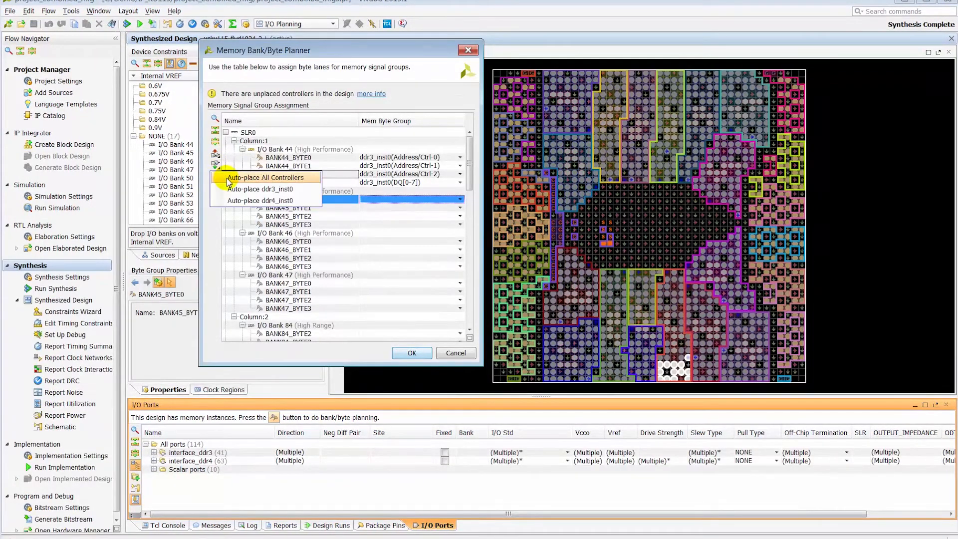
pyautogui.click(234, 202)
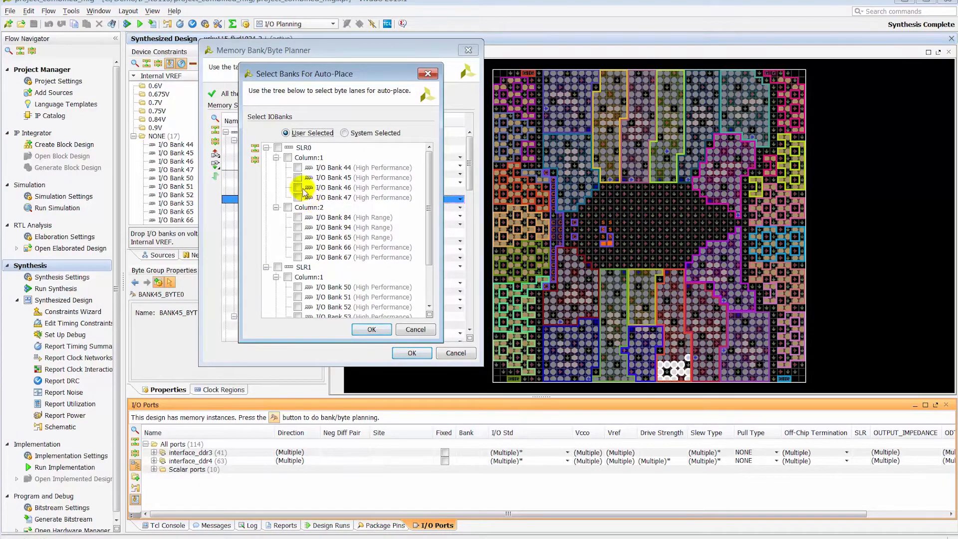
pyautogui.click(298, 198)
pyautogui.click(371, 331)
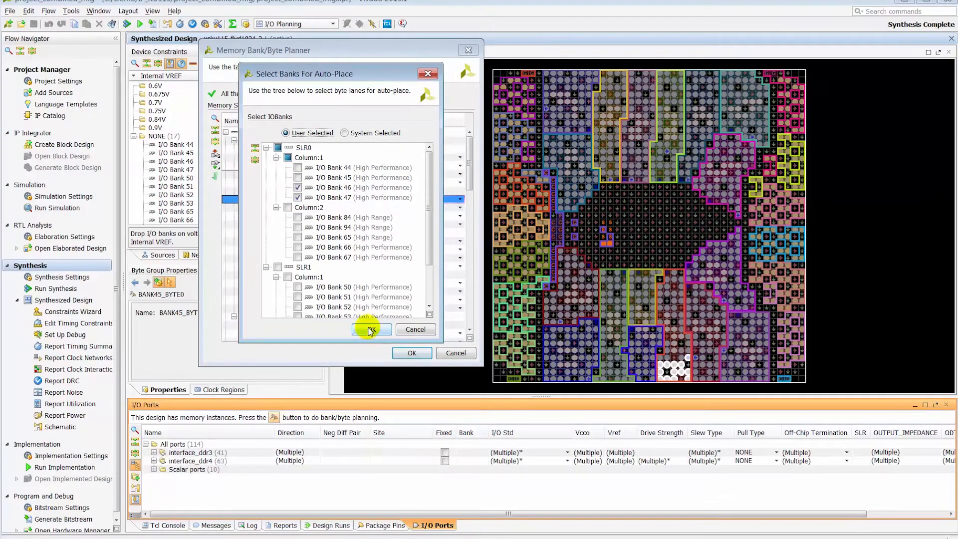
pyautogui.click(460, 293)
pyautogui.click(460, 291)
pyautogui.click(339, 224)
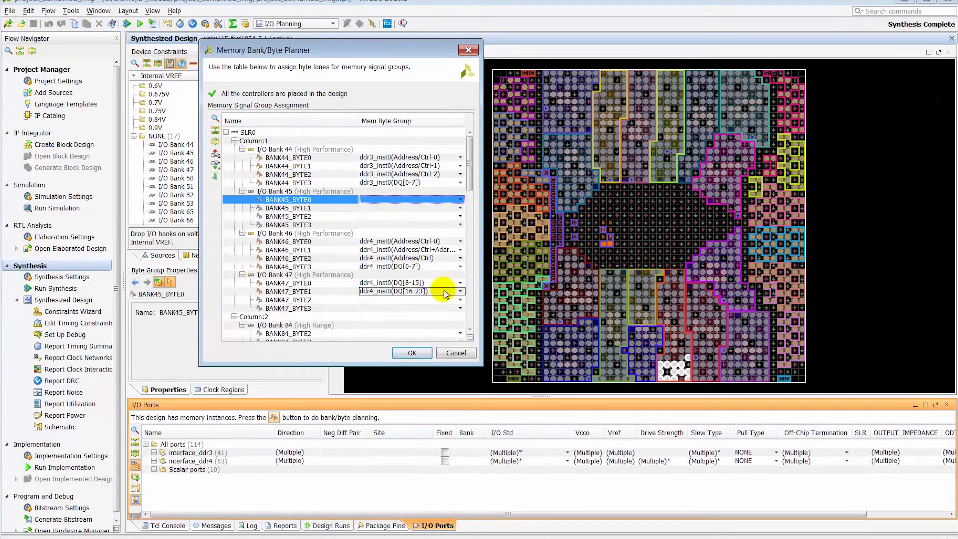
pyautogui.click(331, 266)
pyautogui.scroll(-10, 331, 267)
pyautogui.click(415, 354)
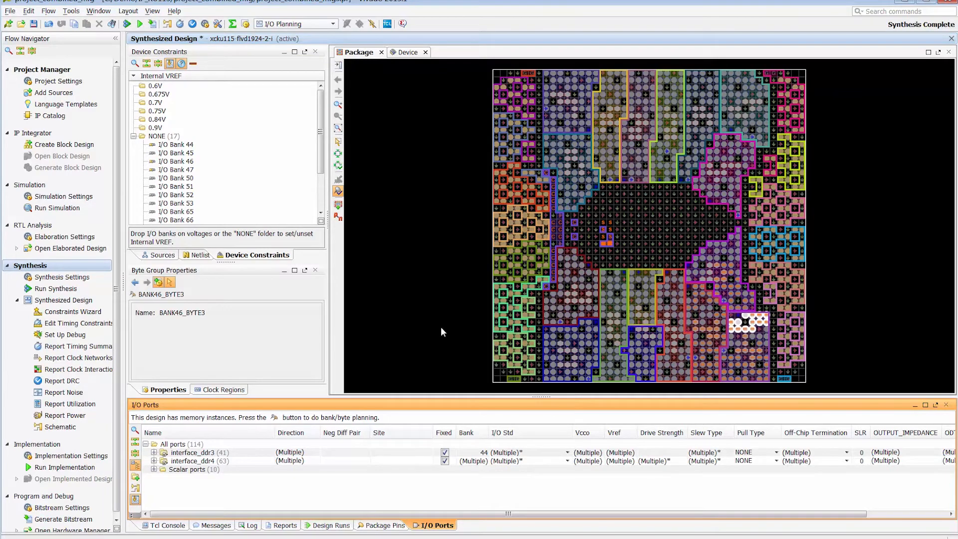
# - Autoplace the remaining scalar I/O ports, keeping the 104 already placed ports in their current locations
pyautogui.click(153, 469)
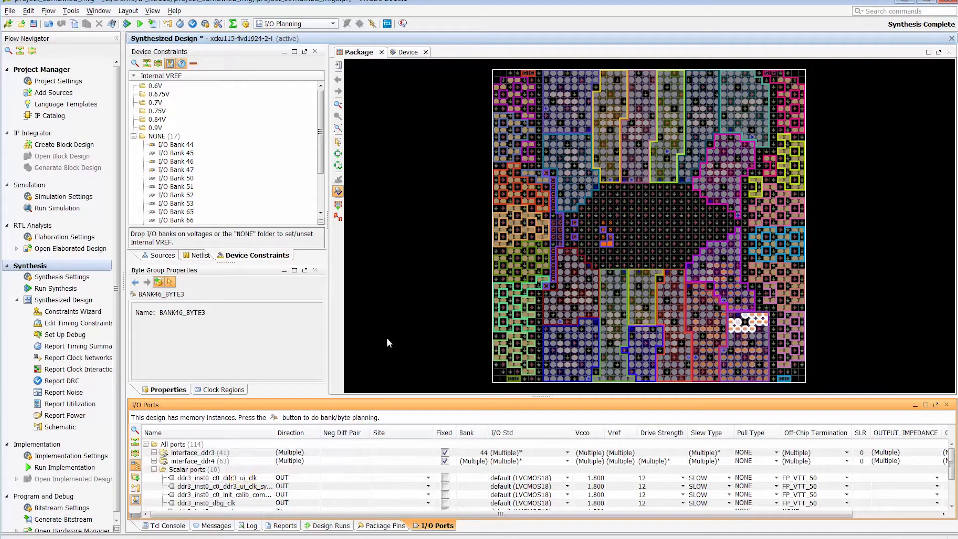
pyautogui.click(71, 11)
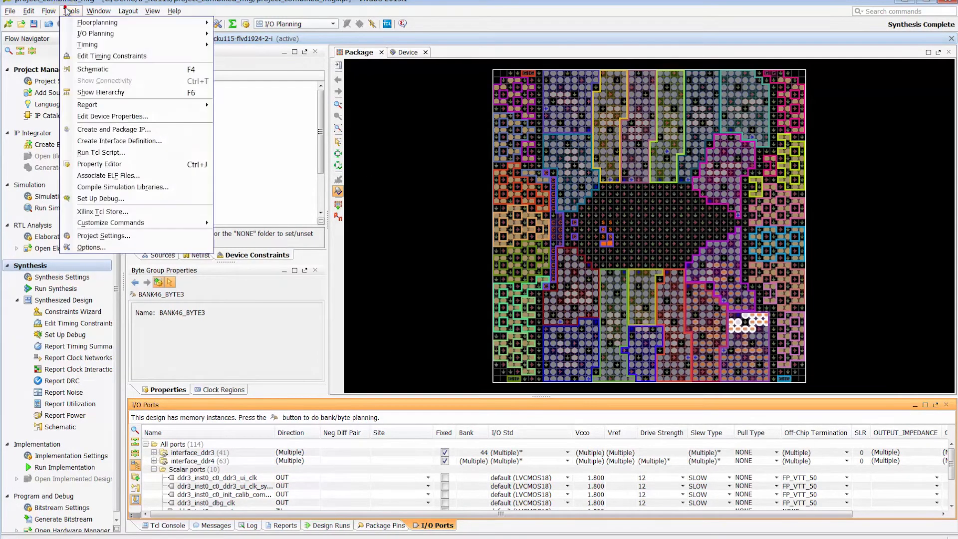
pyautogui.click(118, 33)
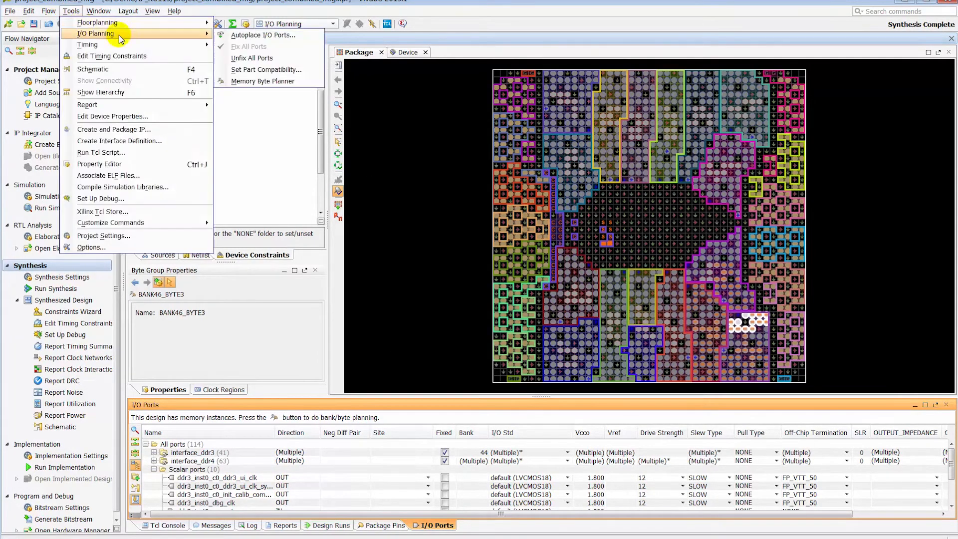
pyautogui.click(286, 35)
pyautogui.click(497, 357)
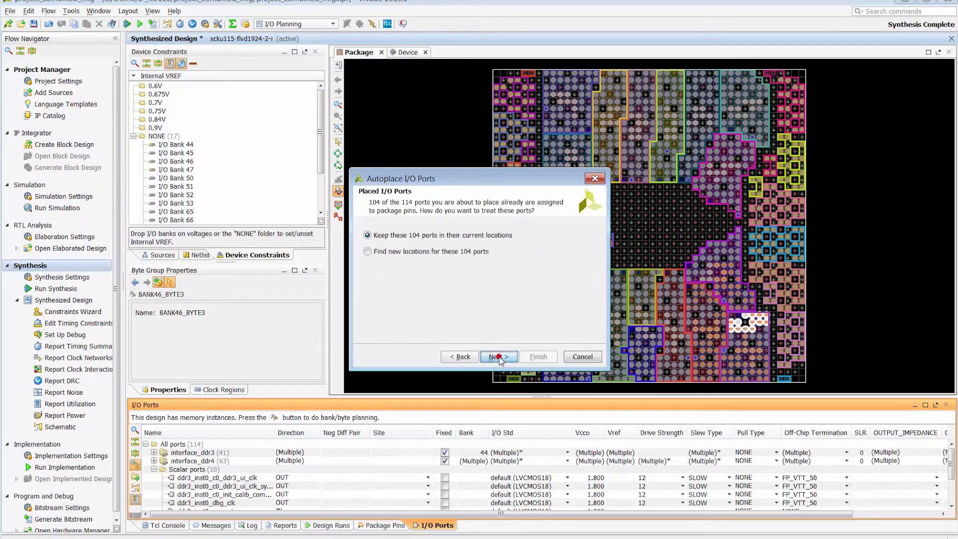
pyautogui.click(500, 356)
pyautogui.click(534, 357)
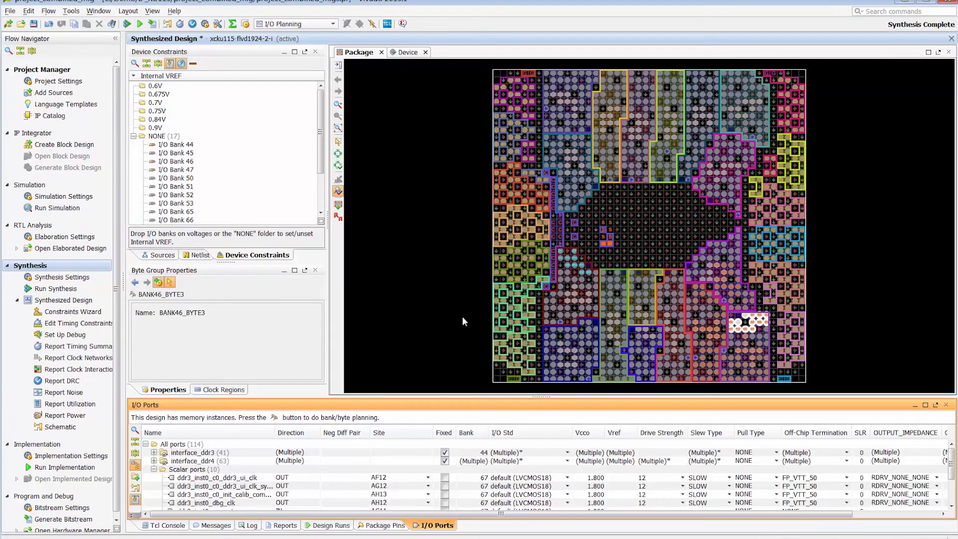
# - Highlight the scalar ports on the package and examine in the Memory Bank/Byte Planner which non-MIG signals use BANK67_BYTE3
pyautogui.click(171, 471)
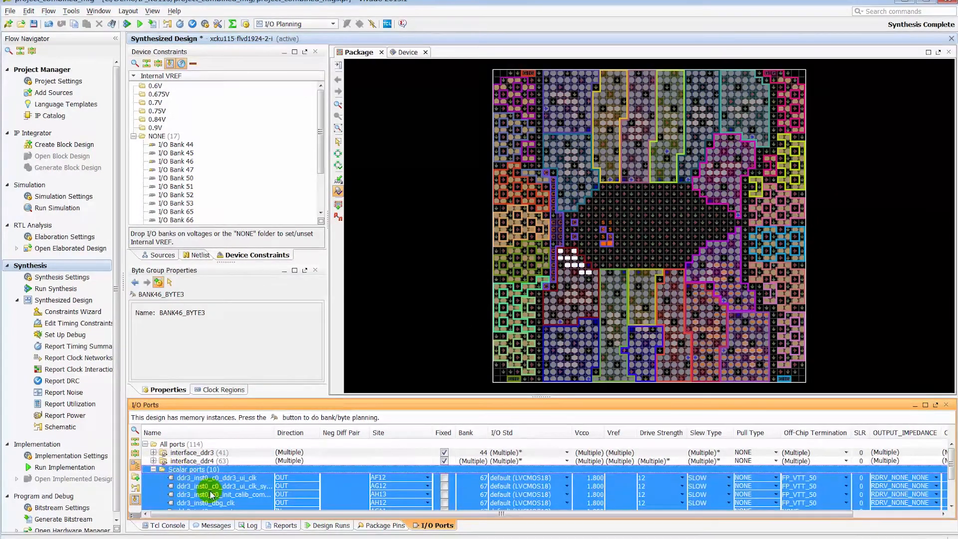
pyautogui.click(274, 417)
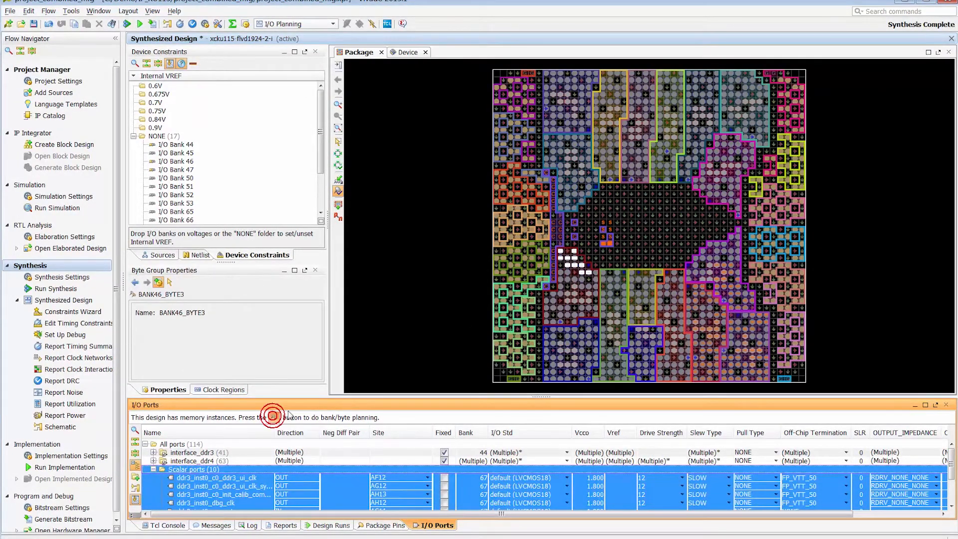
pyautogui.moveTo(608, 234); pyautogui.dragTo(605, 269)
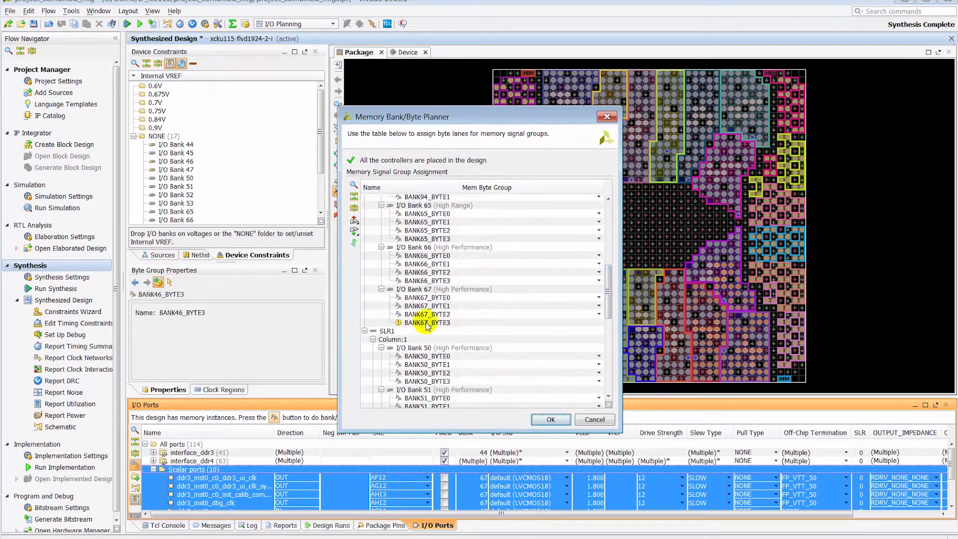
pyautogui.moveTo(399, 325)
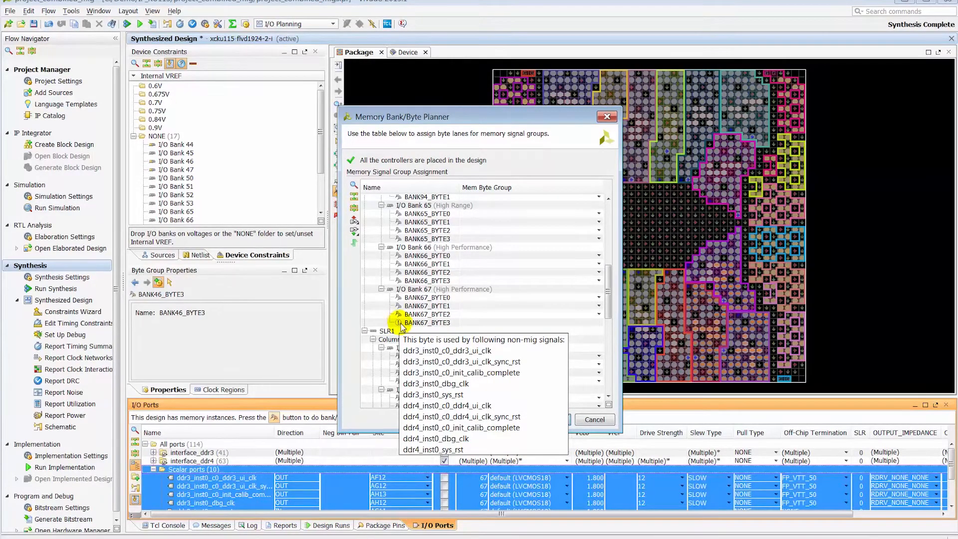
pyautogui.click(409, 322)
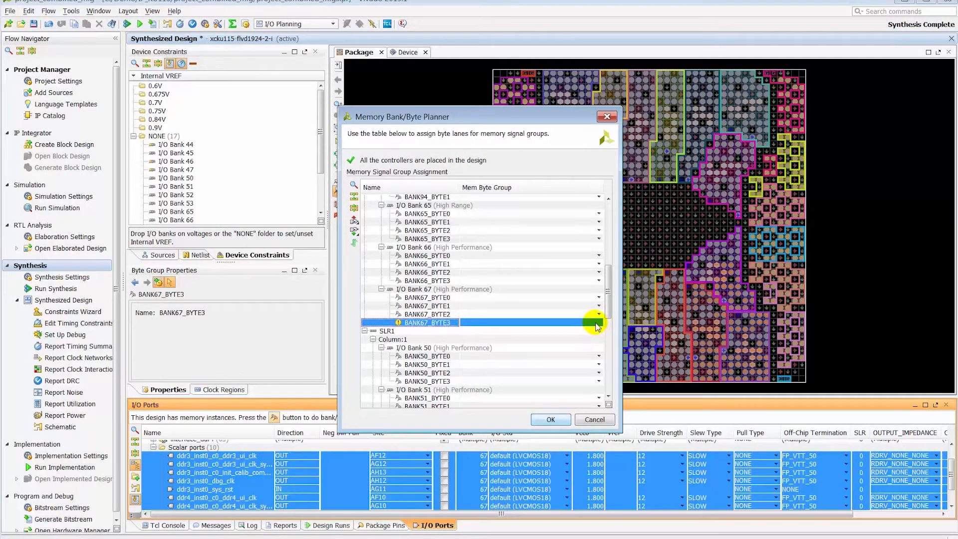
pyautogui.moveTo(608, 301); pyautogui.dragTo(607, 226)
pyautogui.click(551, 419)
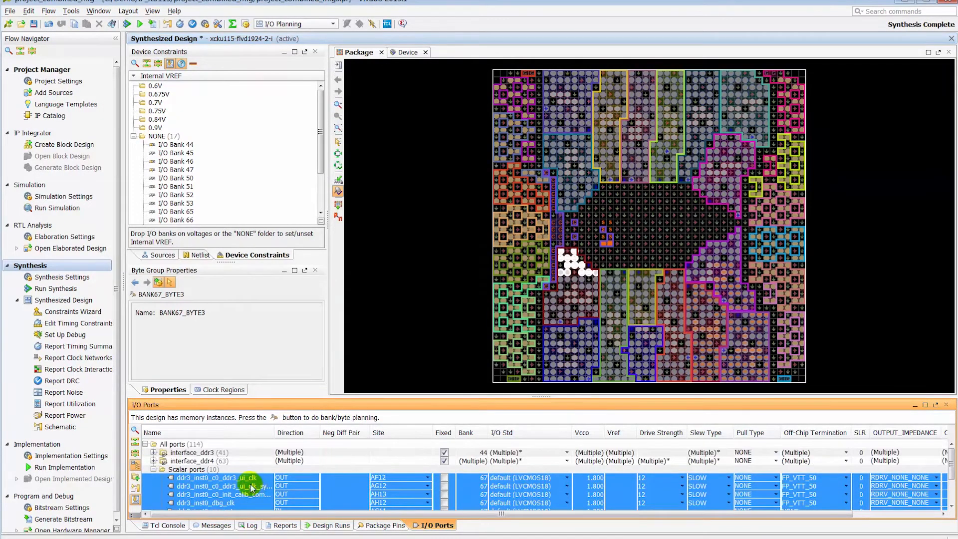
# - Unplace all I/O ports of the design
pyautogui.click(175, 444)
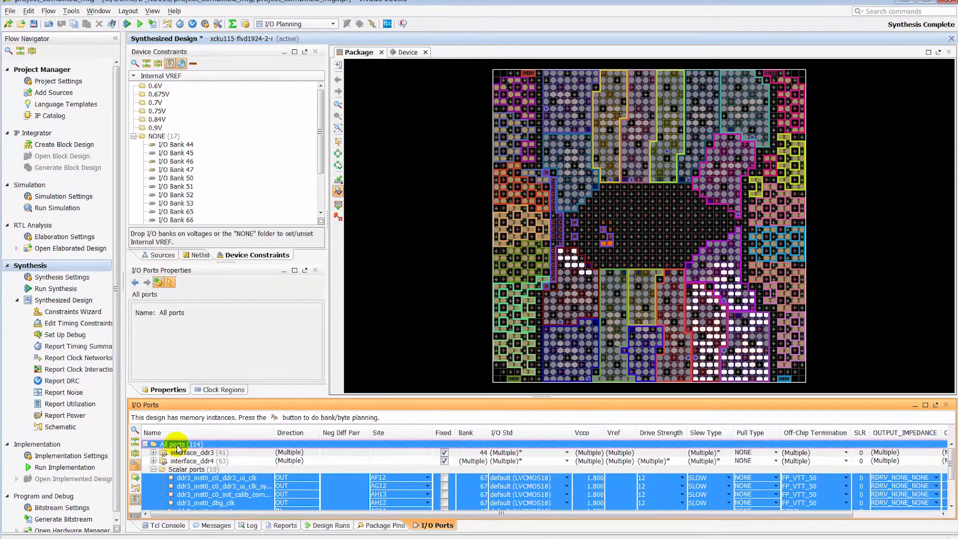
pyautogui.rightClick(177, 447)
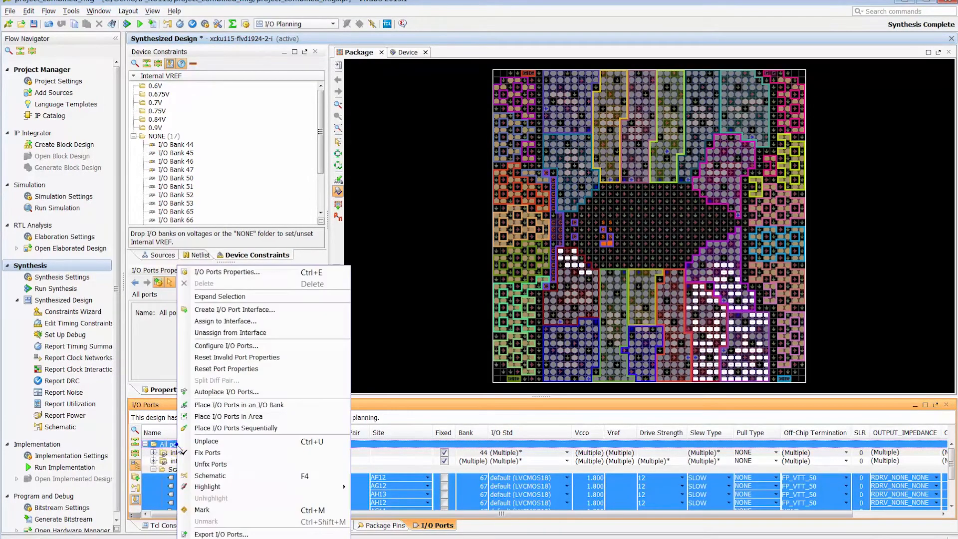
pyautogui.click(239, 442)
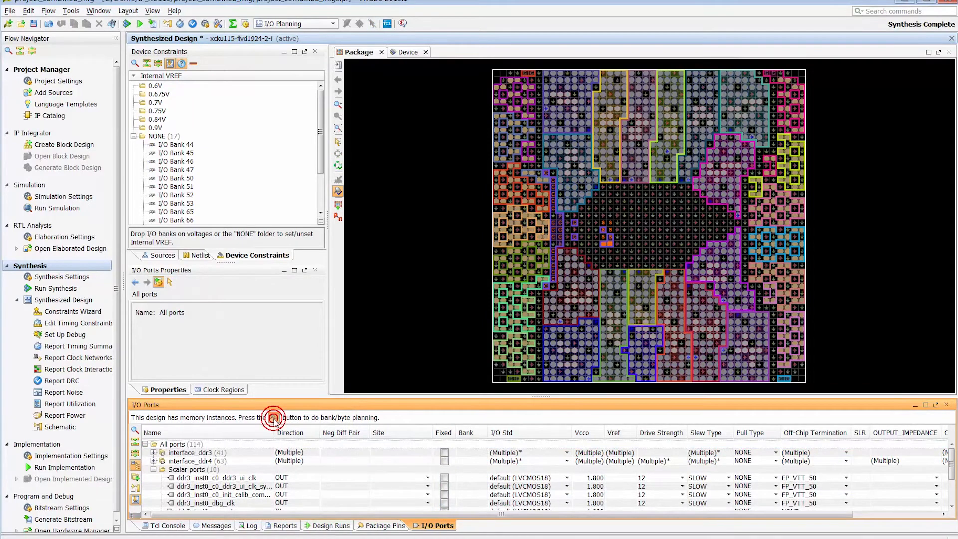
# - Auto-place all memory controllers in user-selected SLR1 banks with the Memory Bank/Byte Planner, and apply the placement
pyautogui.click(274, 417)
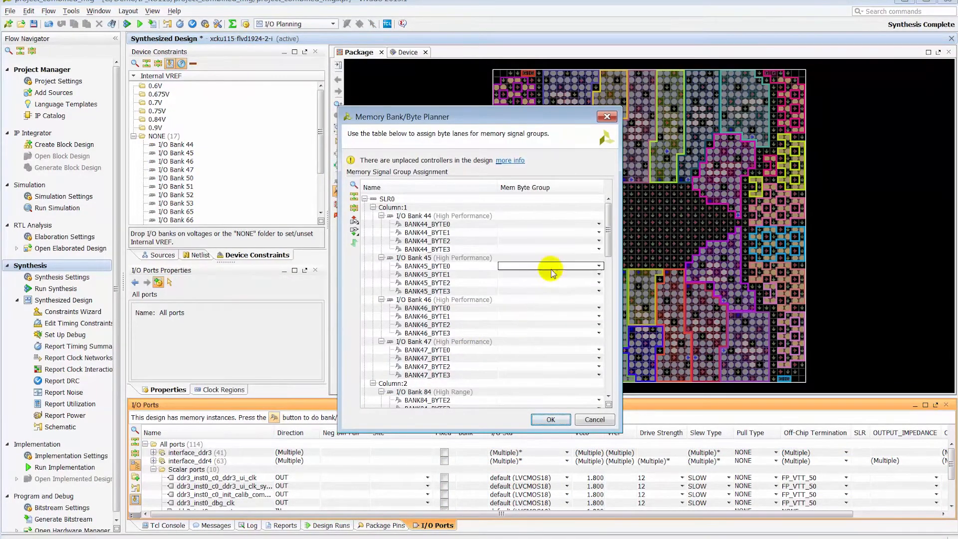
pyautogui.moveTo(607, 243)
pyautogui.mouseDown()
pyautogui.moveTo(603, 298)
pyautogui.moveTo(594, 237)
pyautogui.mouseUp()
pyautogui.click(354, 231)
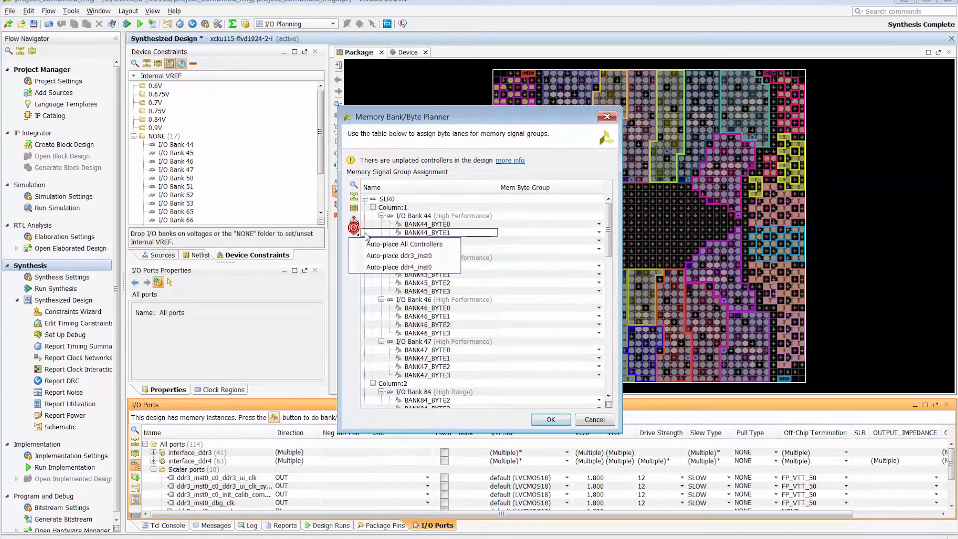
pyautogui.click(401, 244)
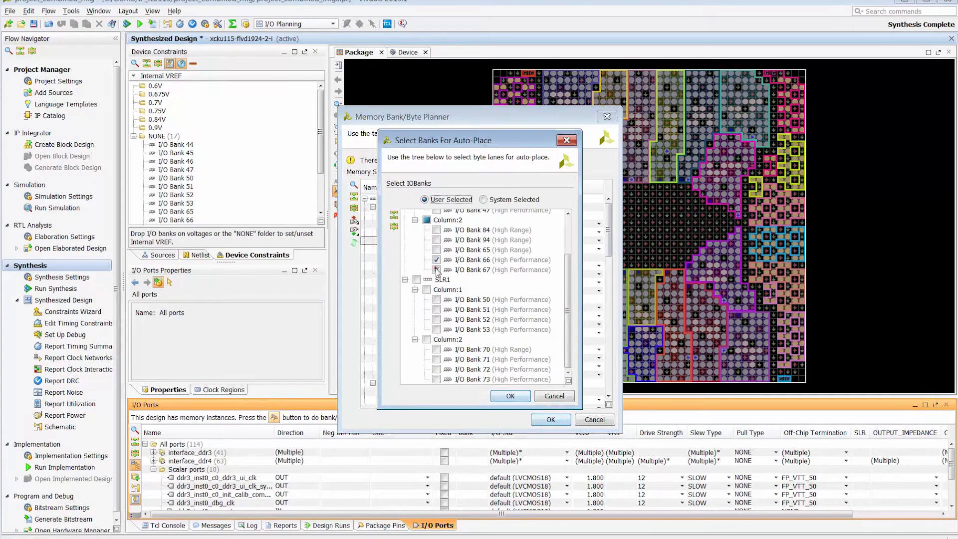
pyautogui.click(508, 396)
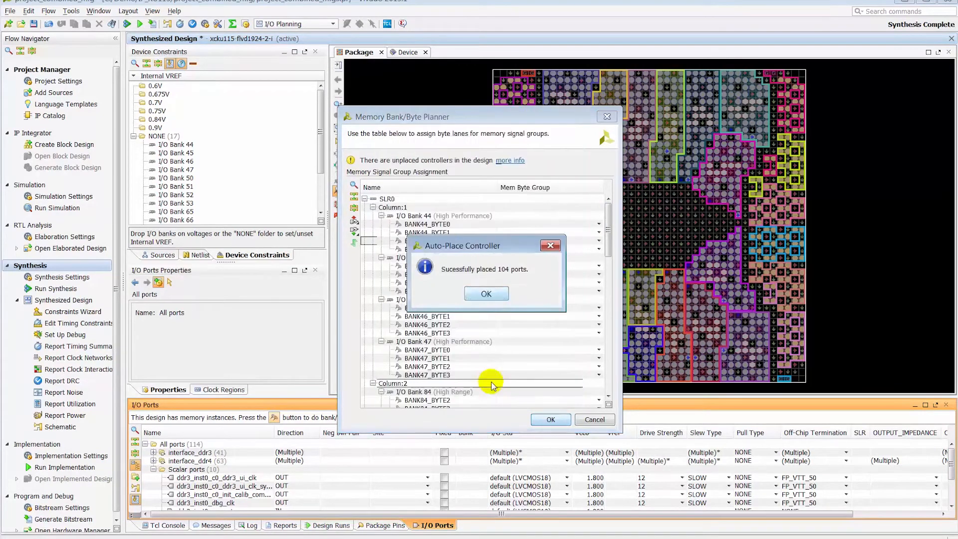
pyautogui.click(489, 294)
pyautogui.moveTo(608, 253); pyautogui.dragTo(609, 319)
pyautogui.click(550, 419)
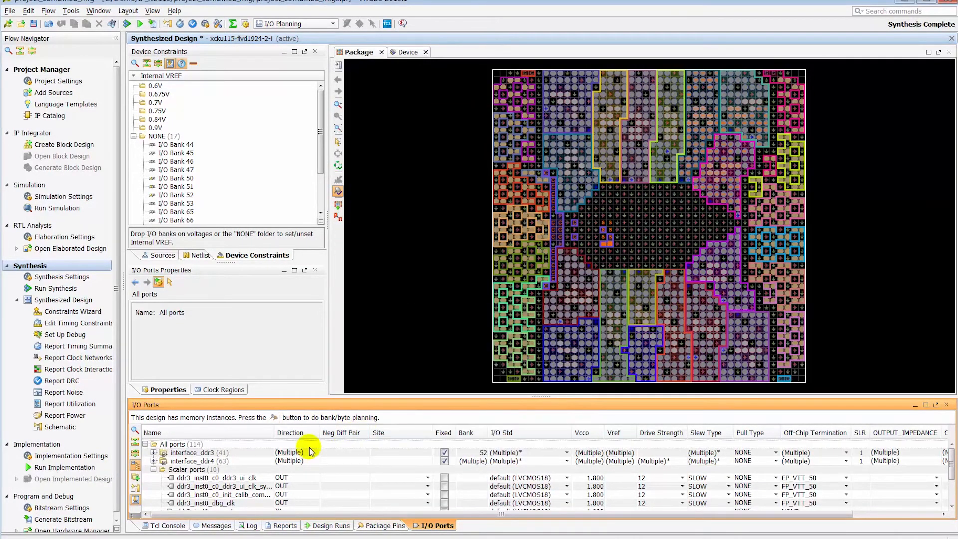
# - Collapse the I/O port list and highlight interface_ddr3 and interface_ddr4 in turn to examine their package pin locations
pyautogui.click(134, 440)
pyautogui.click(194, 453)
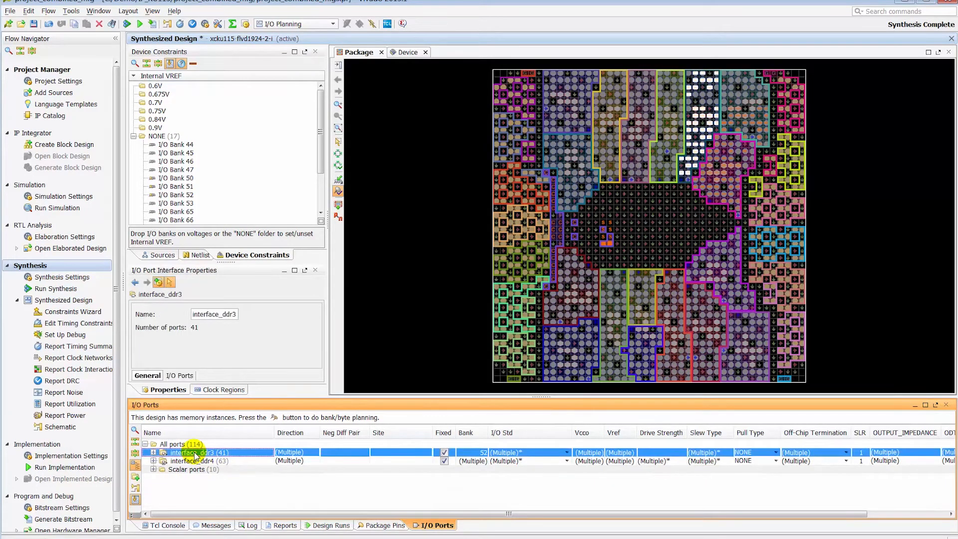
pyautogui.click(193, 461)
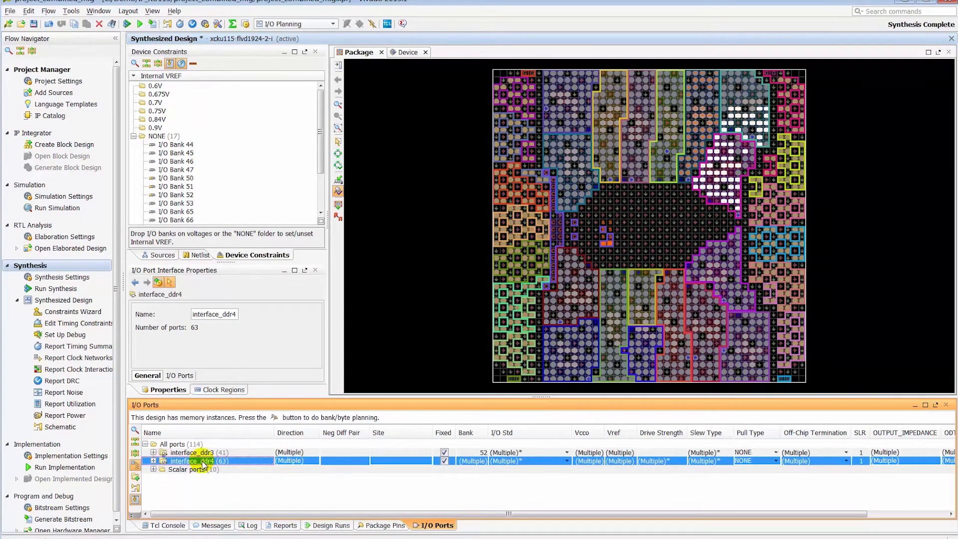
# - Run a DRC report on the synthesized design with the default rule deck, and return to the I/O port list
pyautogui.click(62, 381)
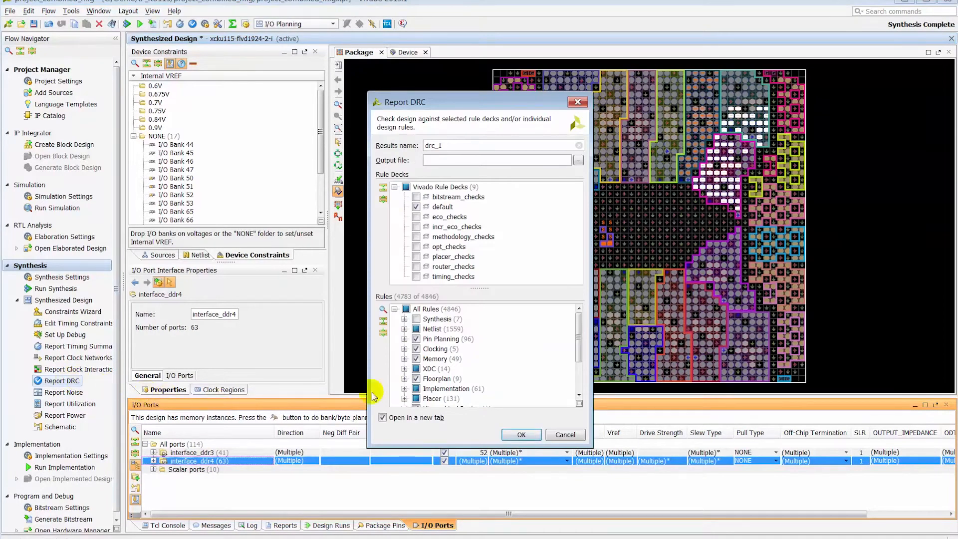
pyautogui.click(519, 435)
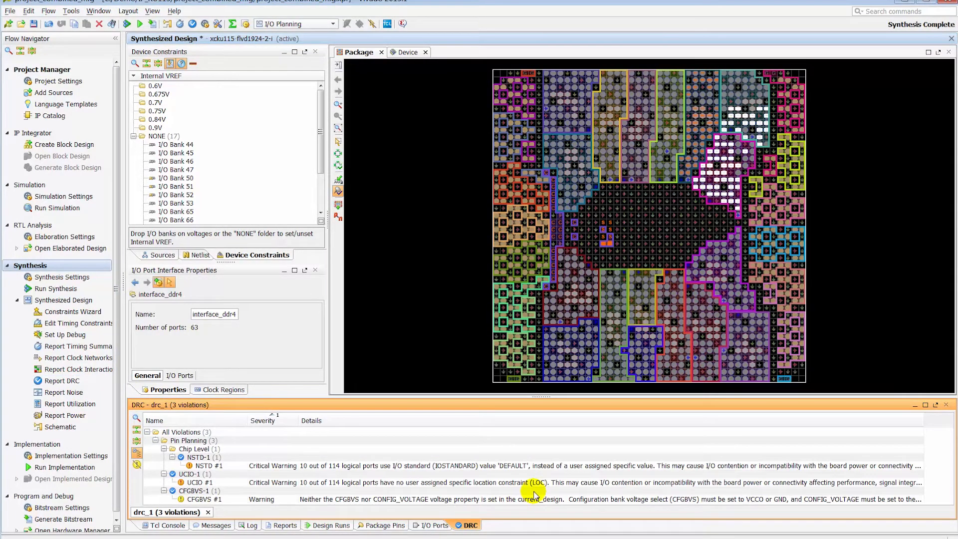
pyautogui.click(432, 525)
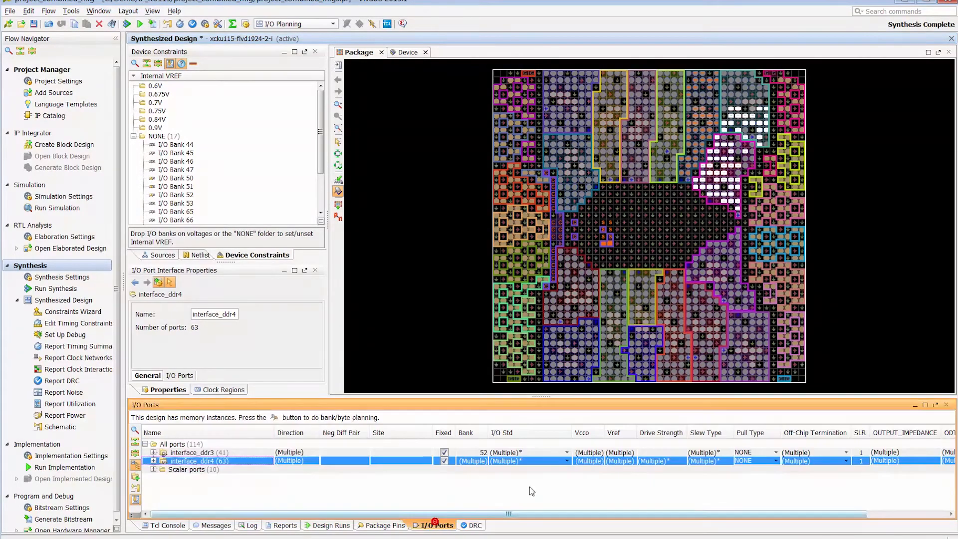
# - Sort the ports by I/O standard and set the ten scalar ports with the default standard to LVCMOS12
pyautogui.click(925, 405)
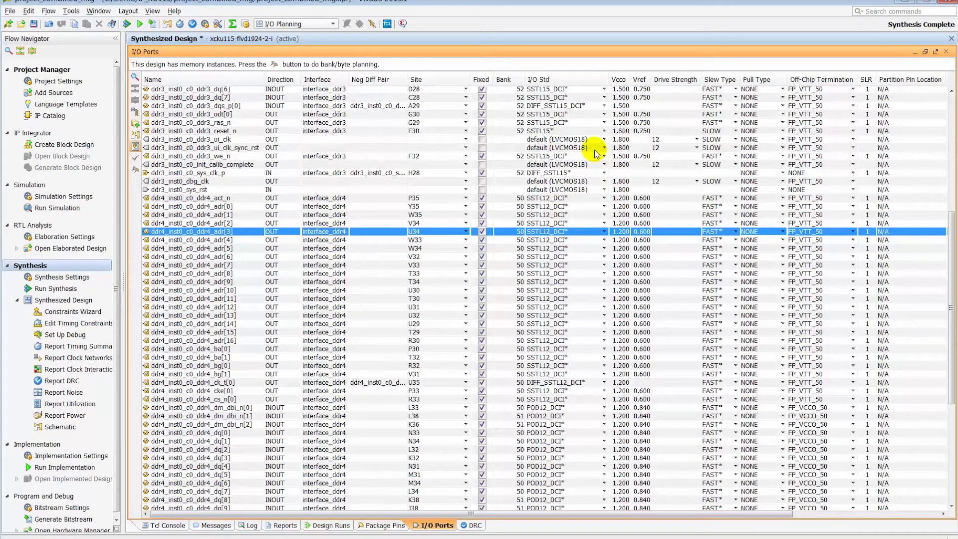
pyautogui.click(563, 80)
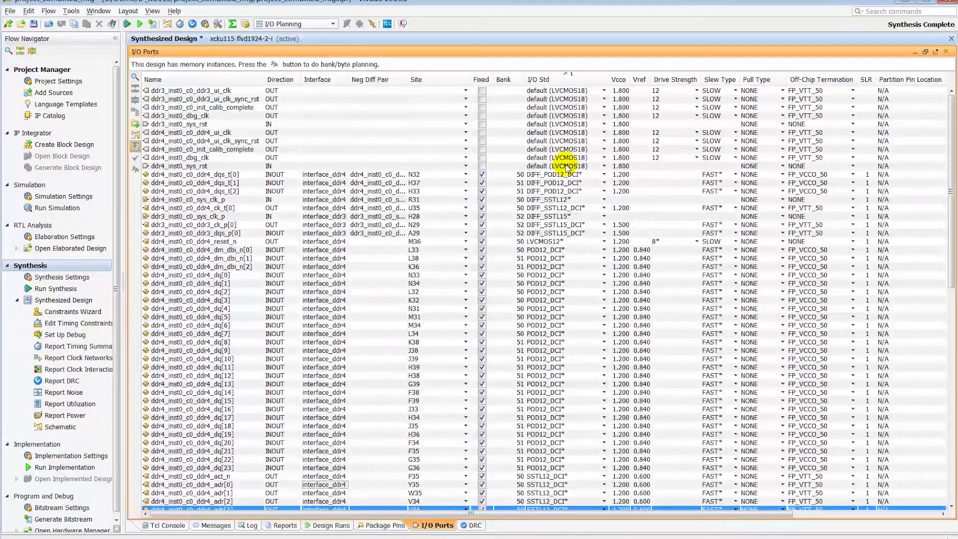
pyautogui.click(567, 166)
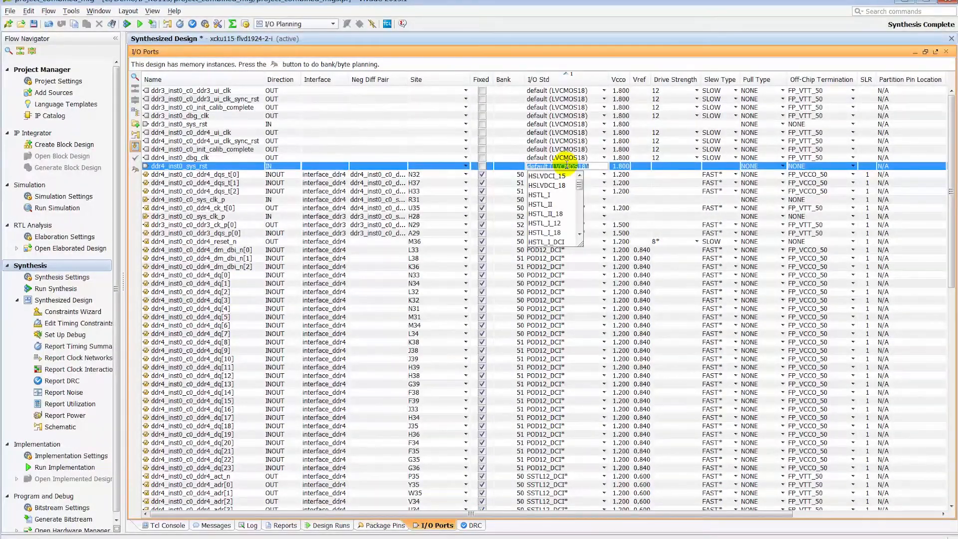
pyautogui.keyDown('shift'); pyautogui.click(576, 90); pyautogui.keyUp('shift')
pyautogui.rightClick(577, 90)
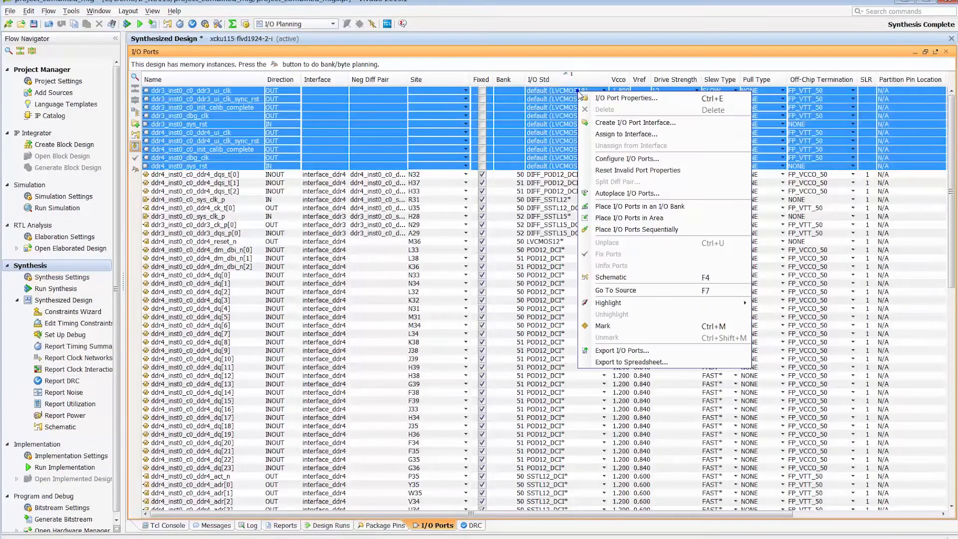
pyautogui.click(651, 159)
pyautogui.click(561, 246)
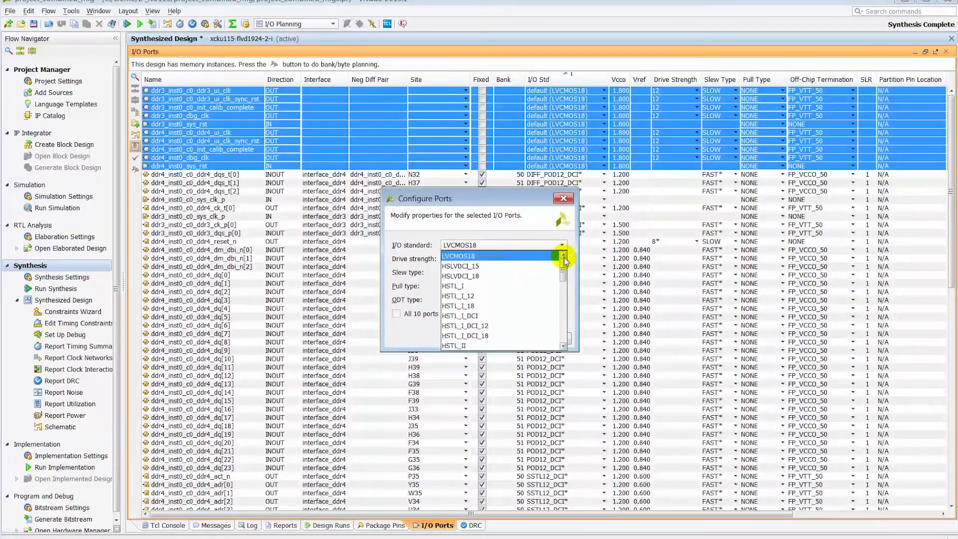
pyautogui.scroll(2, 560, 267)
pyautogui.click(500, 271)
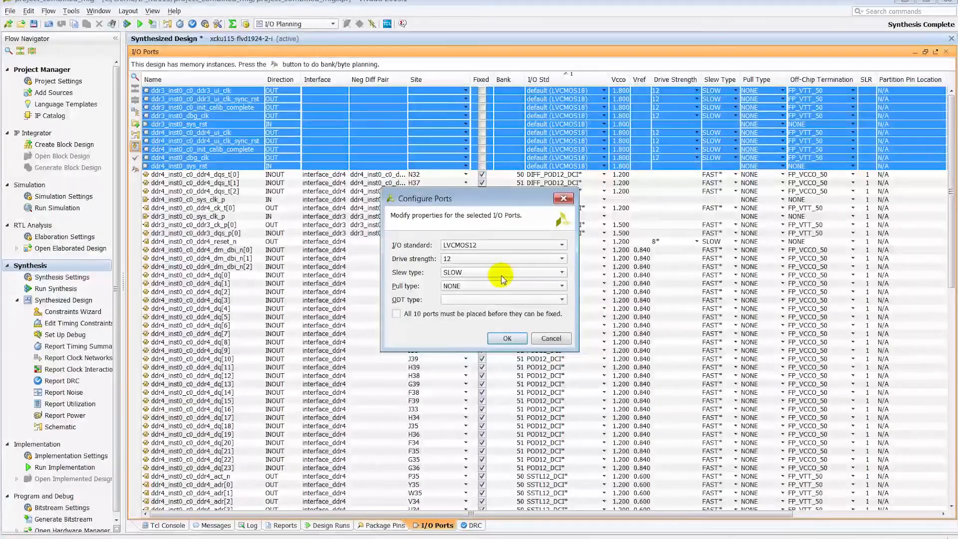
pyautogui.click(507, 338)
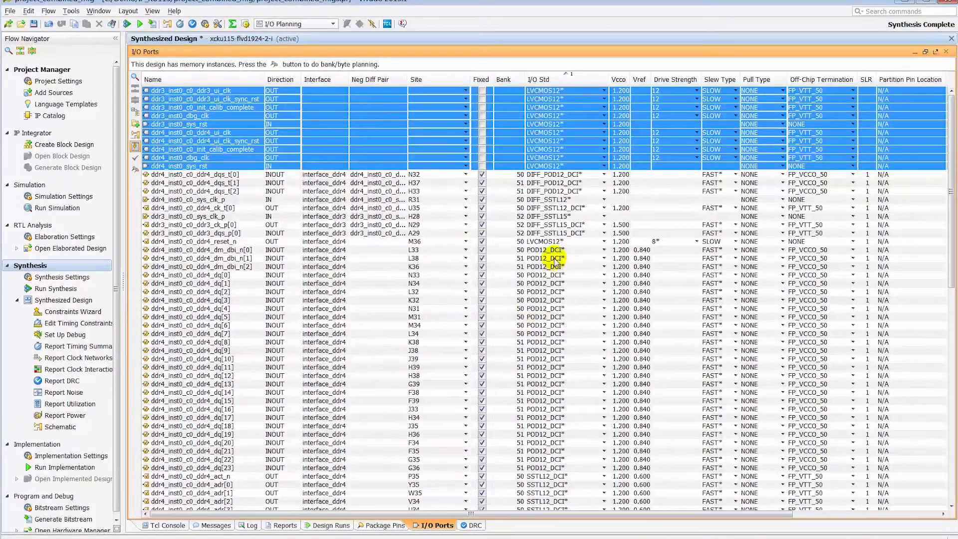
# - Place the ten selected scalar ports together in I/O bank 70 on the package, and rerun DRC with the default rules
pyautogui.click(934, 52)
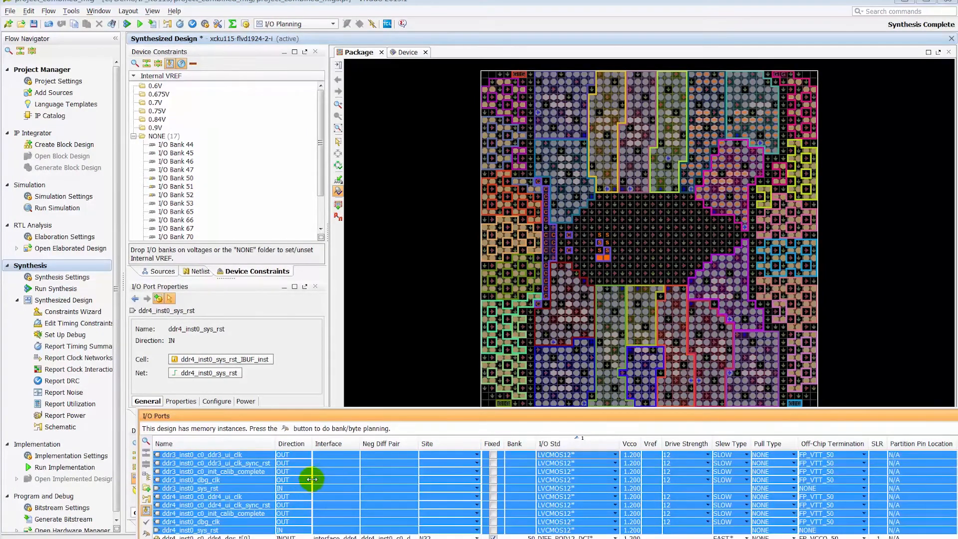
pyautogui.click(339, 180)
pyautogui.click(341, 182)
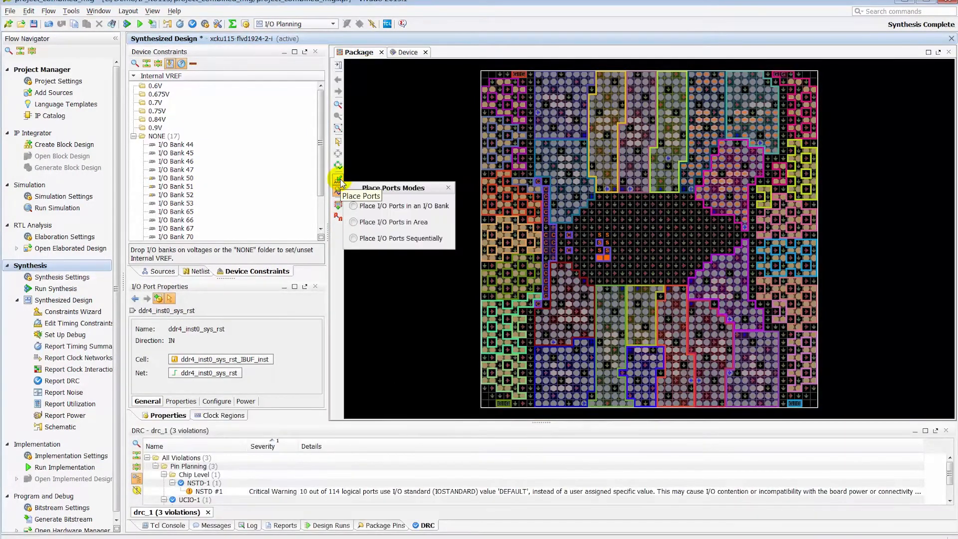
pyautogui.click(369, 204)
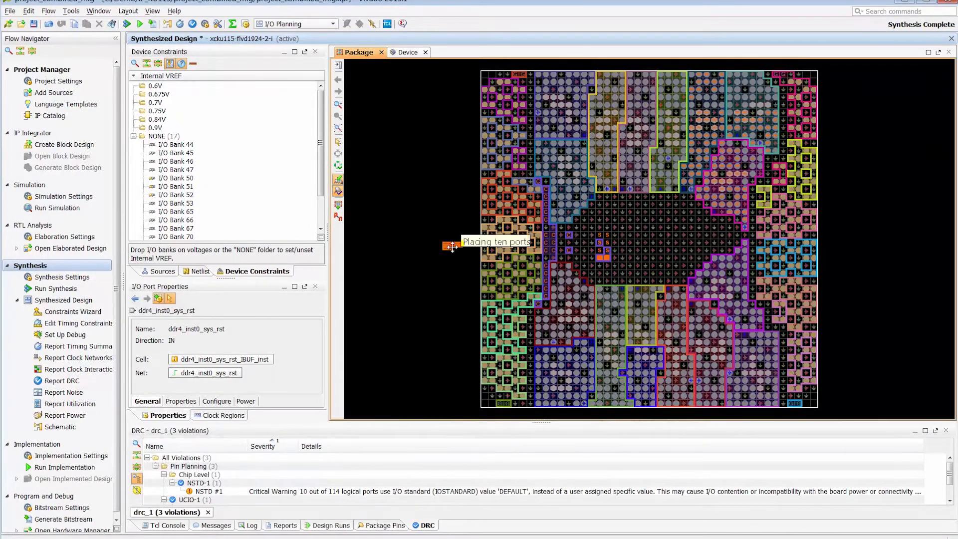
pyautogui.click(562, 293)
pyautogui.click(66, 382)
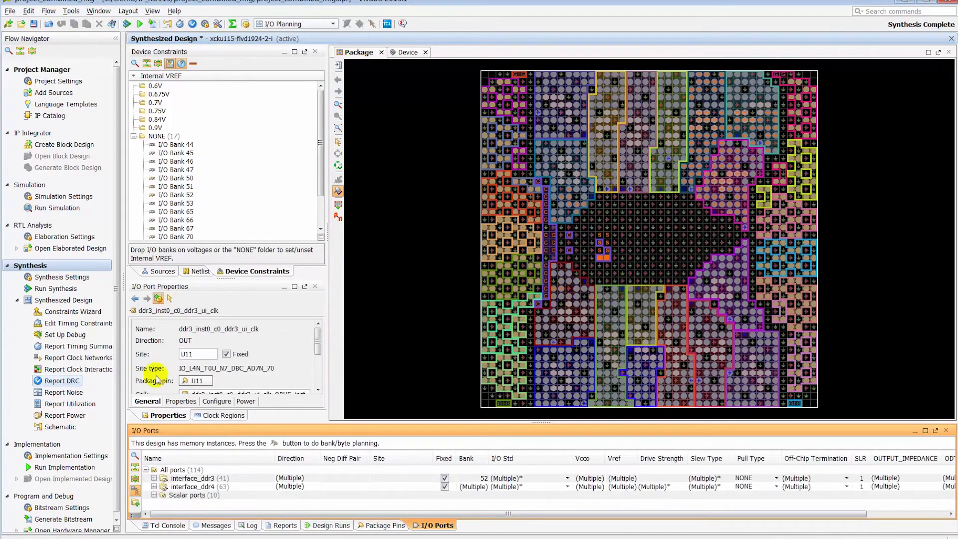
pyautogui.click(521, 434)
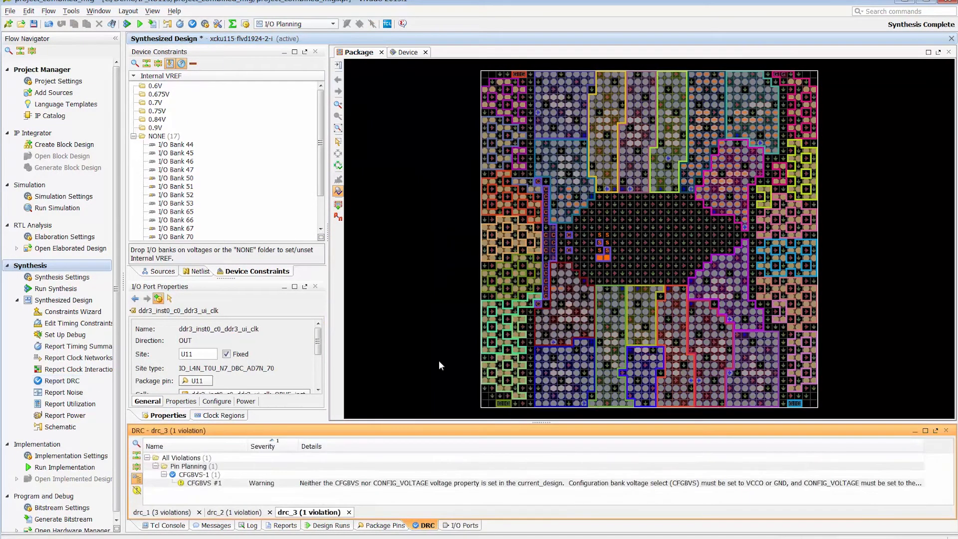
# - Set the configuration voltage to 1.8 and choose a configuration bank voltage selection in the device properties
pyautogui.click(71, 10)
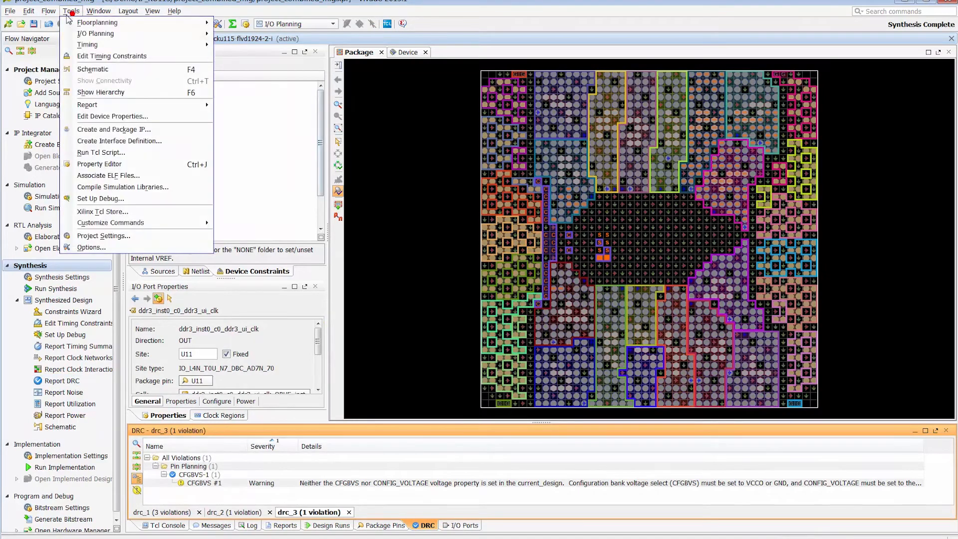
pyautogui.click(115, 120)
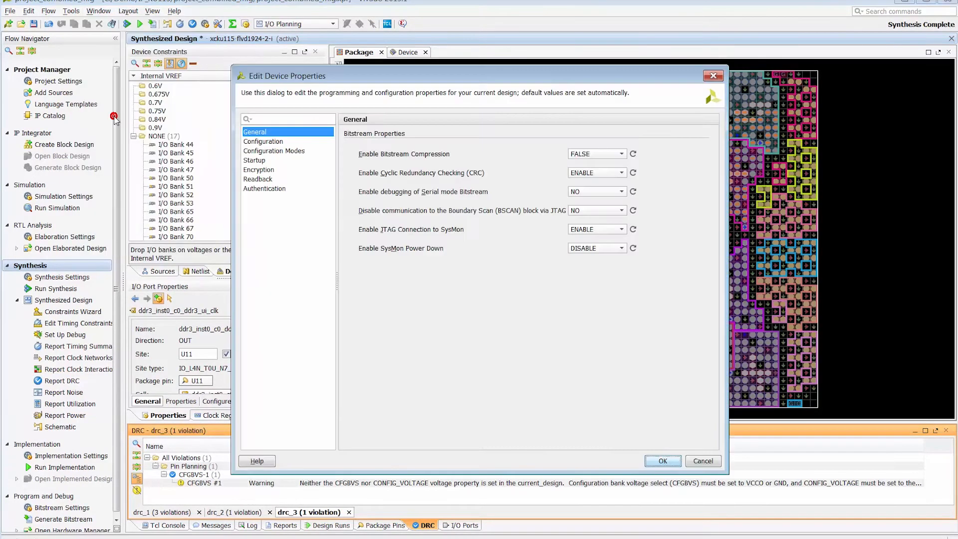
pyautogui.click(277, 142)
pyautogui.click(541, 194)
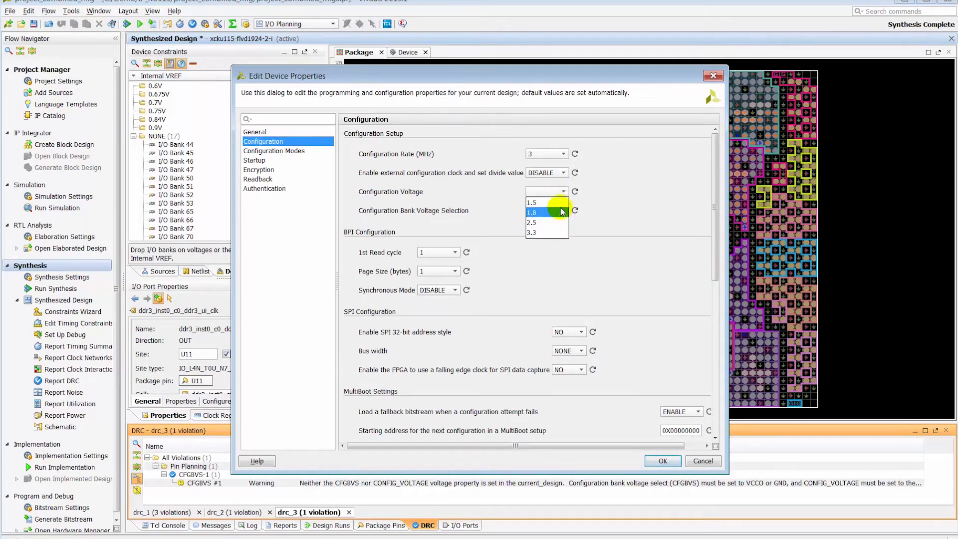
pyautogui.click(558, 208)
pyautogui.click(564, 212)
pyautogui.click(554, 219)
pyautogui.click(662, 461)
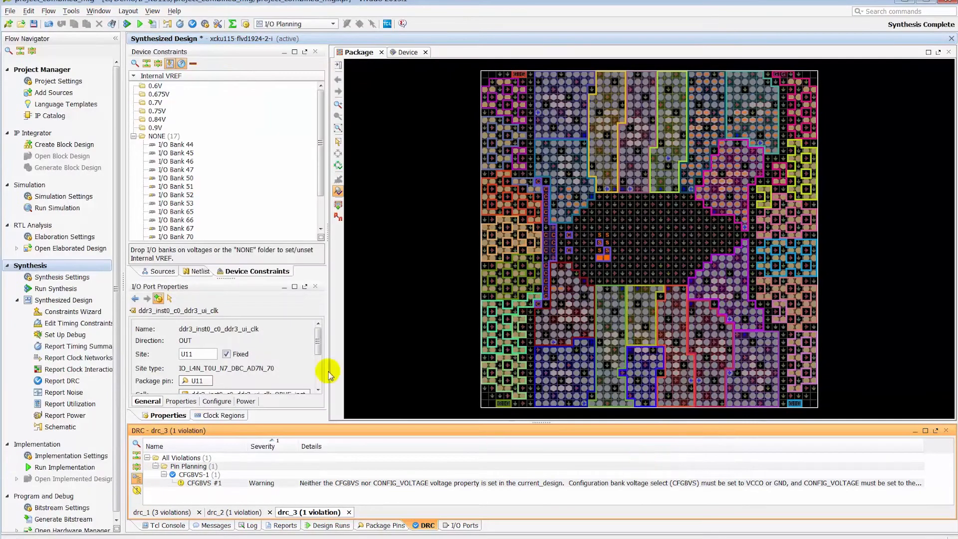
# - Run the default DRC again as drc_4 to check the design with the new device configuration properties
pyautogui.click(69, 381)
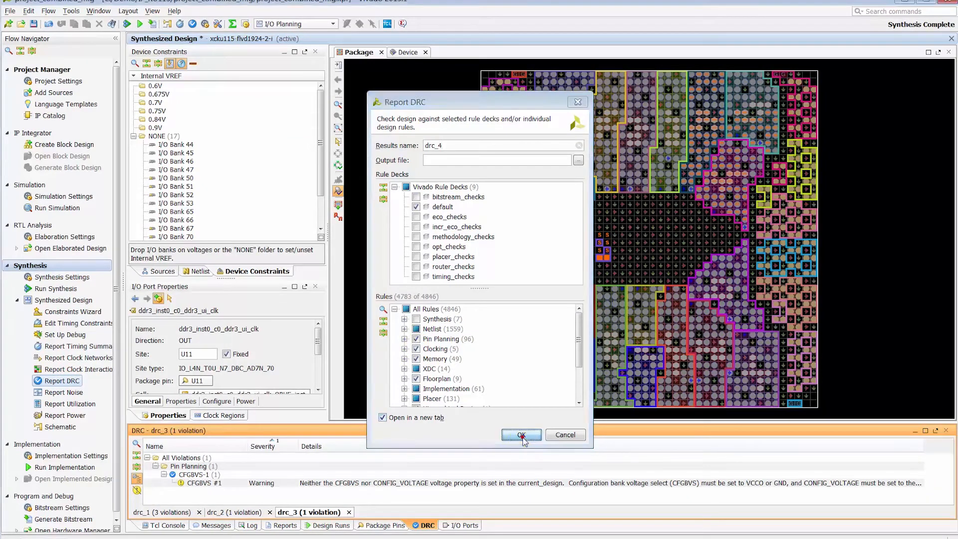
pyautogui.click(524, 436)
pyautogui.click(486, 294)
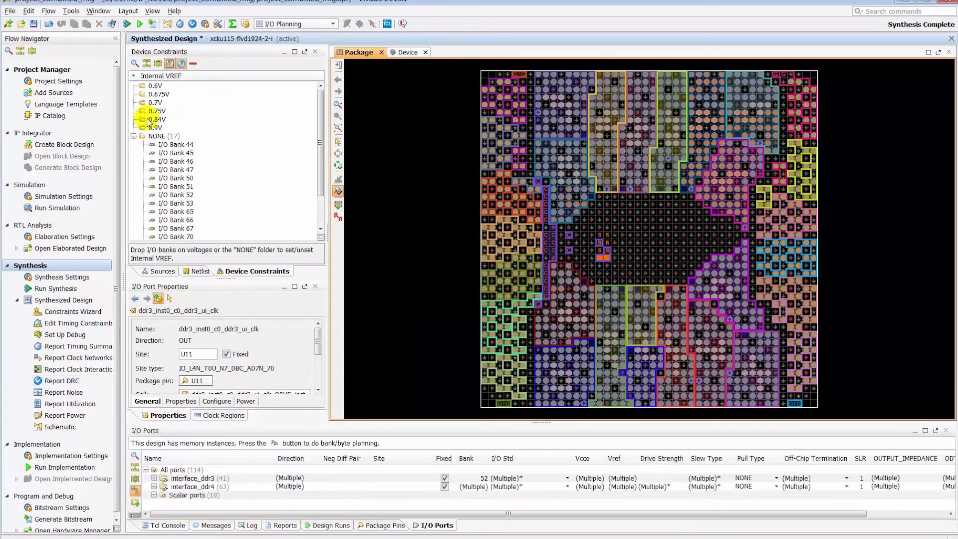
# - Save the design constraints to a new local XDC file named ios
pyautogui.click(32, 26)
pyautogui.click(435, 272)
pyautogui.write('ios')
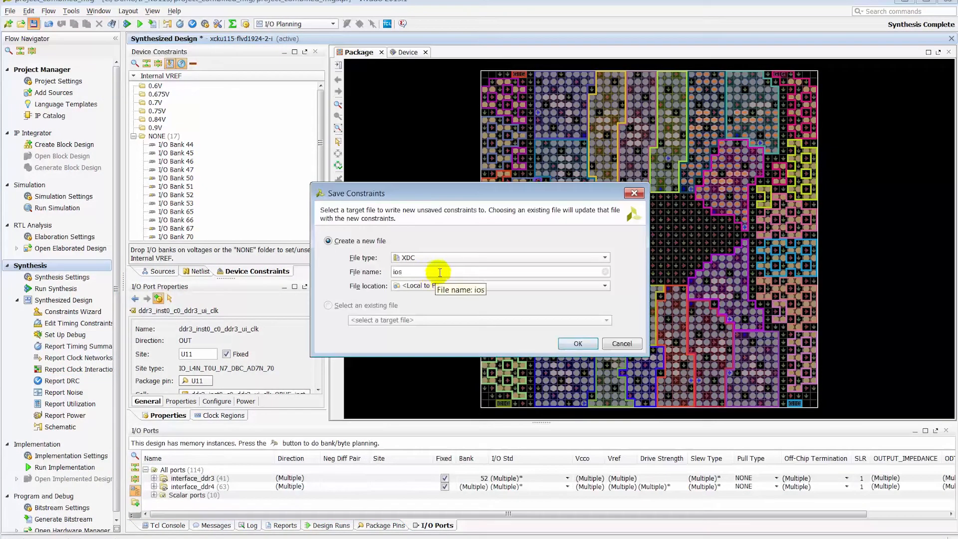
pyautogui.click(576, 343)
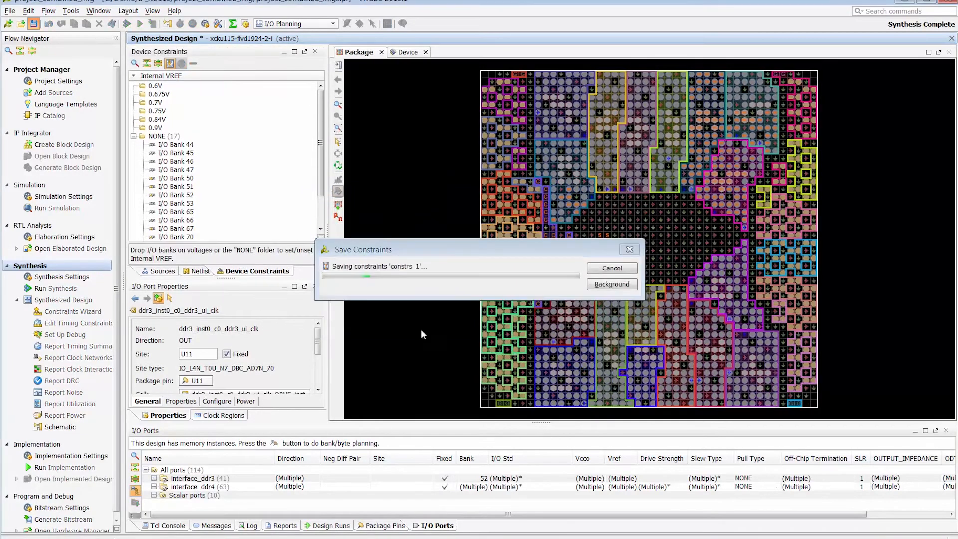
# - Examine the I/O standard and package pin constraints in ios.xdc from the constrs_1 set, and close the file
pyautogui.click(171, 272)
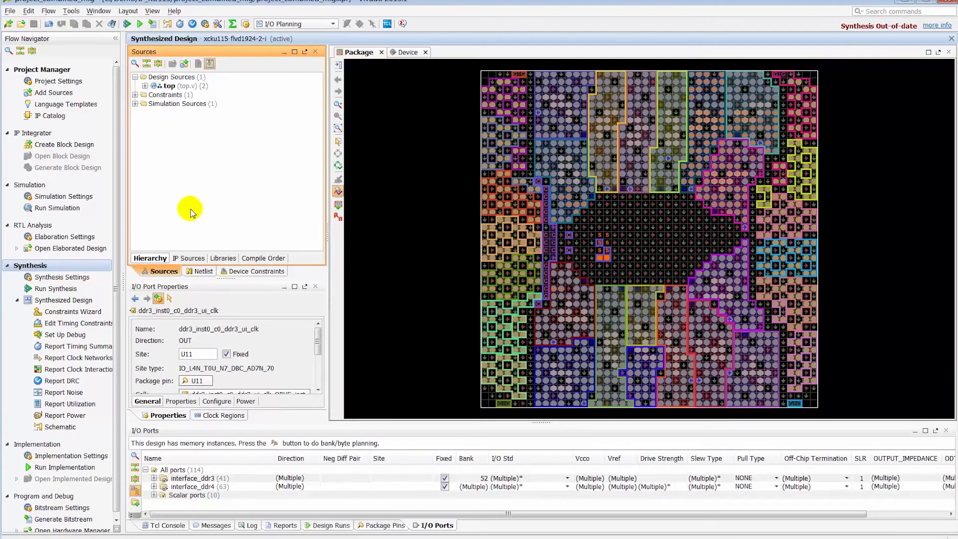
pyautogui.click(135, 94)
pyautogui.doubleClick(179, 112)
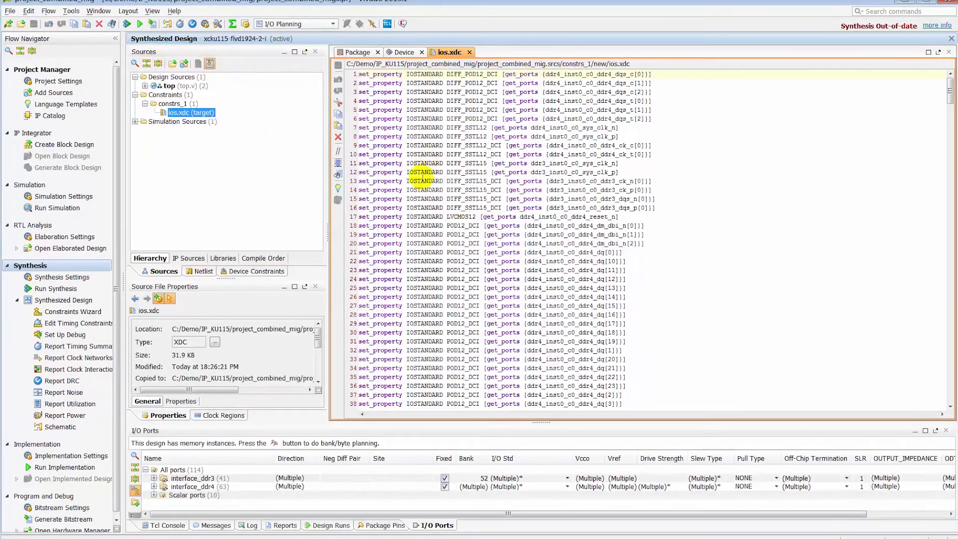
pyautogui.moveTo(948, 74); pyautogui.dragTo(945, 335)
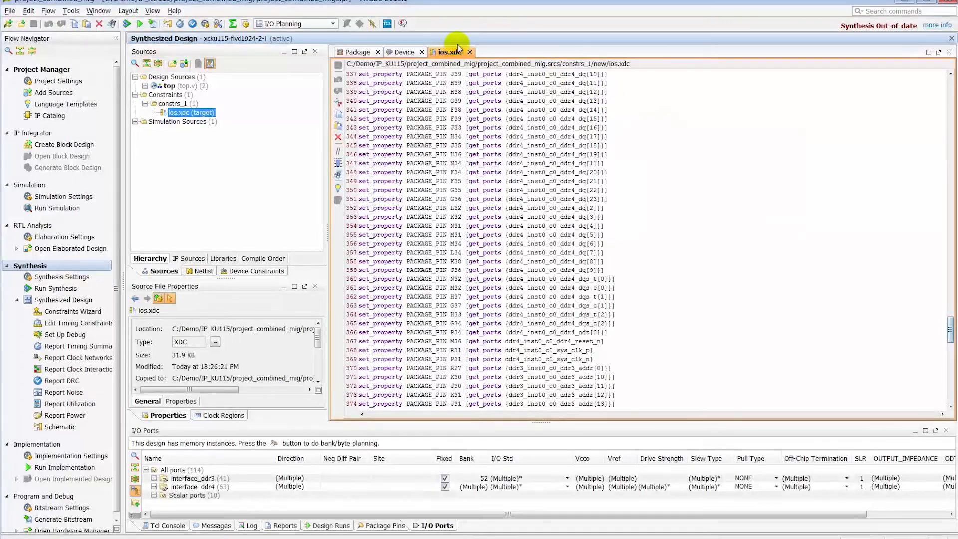
pyautogui.click(469, 52)
# - Run implementation with the out-of-date synthesis launched first, close the synthesized design, and view the run log
pyautogui.click(342, 525)
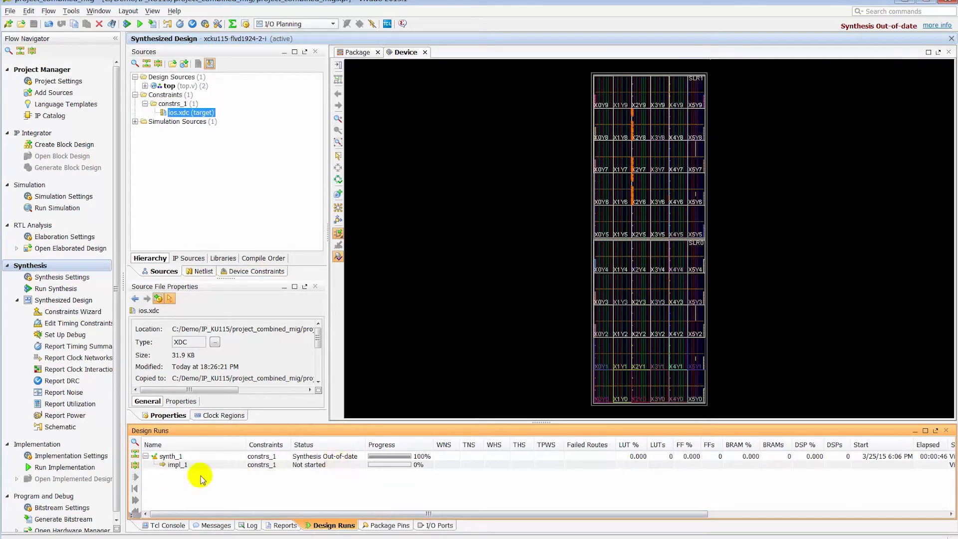
pyautogui.click(66, 466)
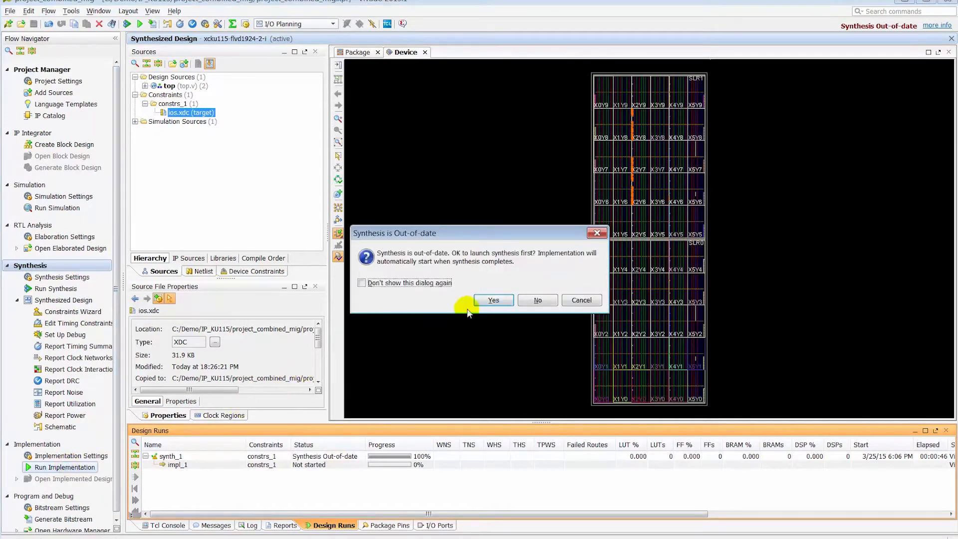
pyautogui.click(497, 300)
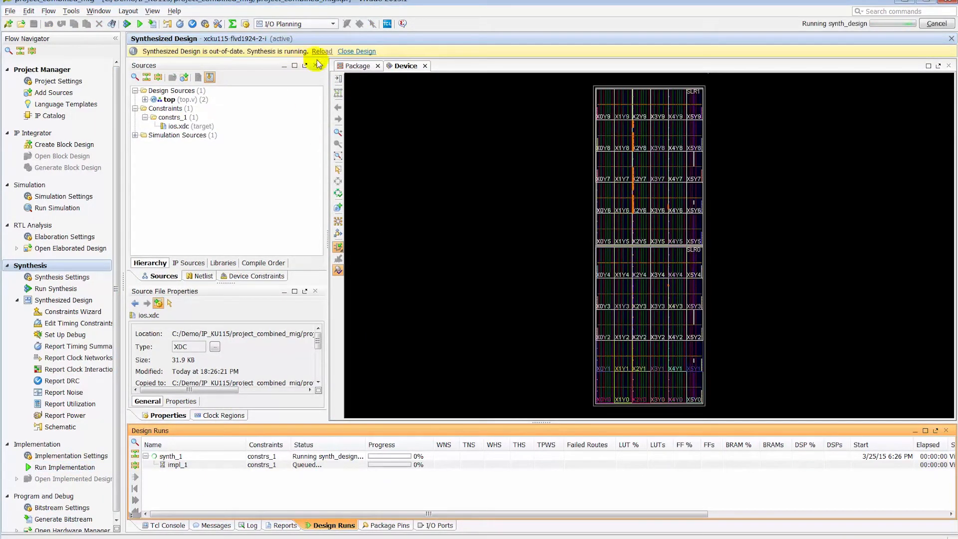
pyautogui.click(355, 54)
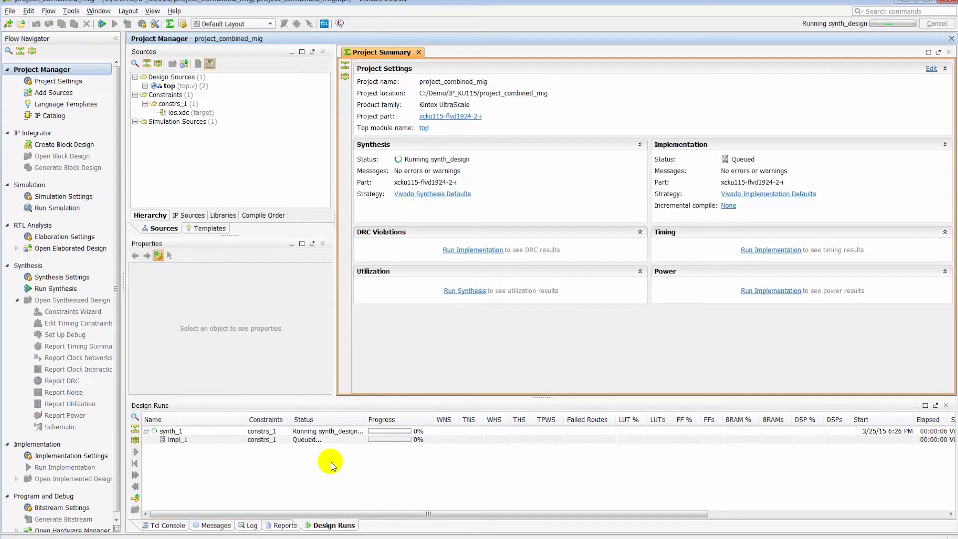
pyautogui.click(250, 525)
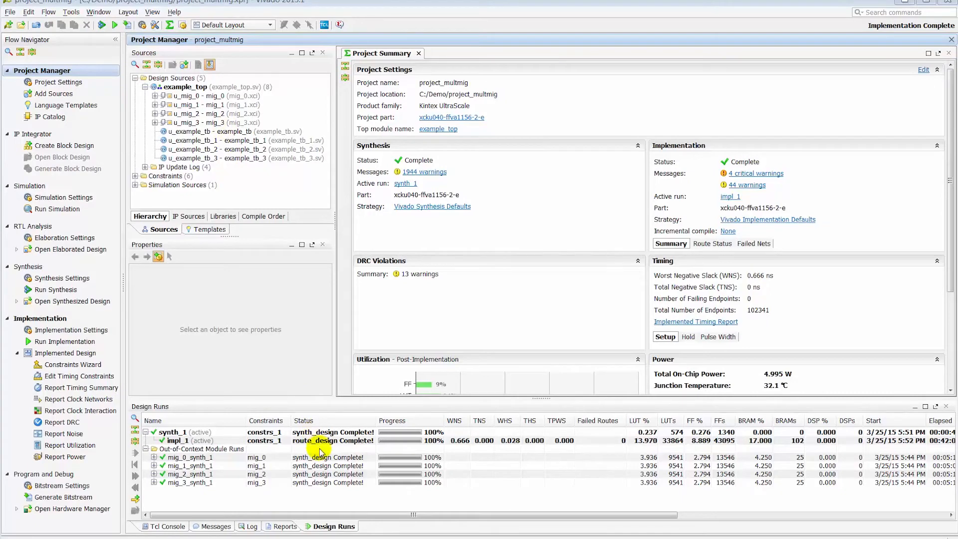
# - Open the implemented design of project_multmig, select the u_mig_0 pblock, and show the Package and Device views side by side in vertical groups
pyautogui.click(75, 353)
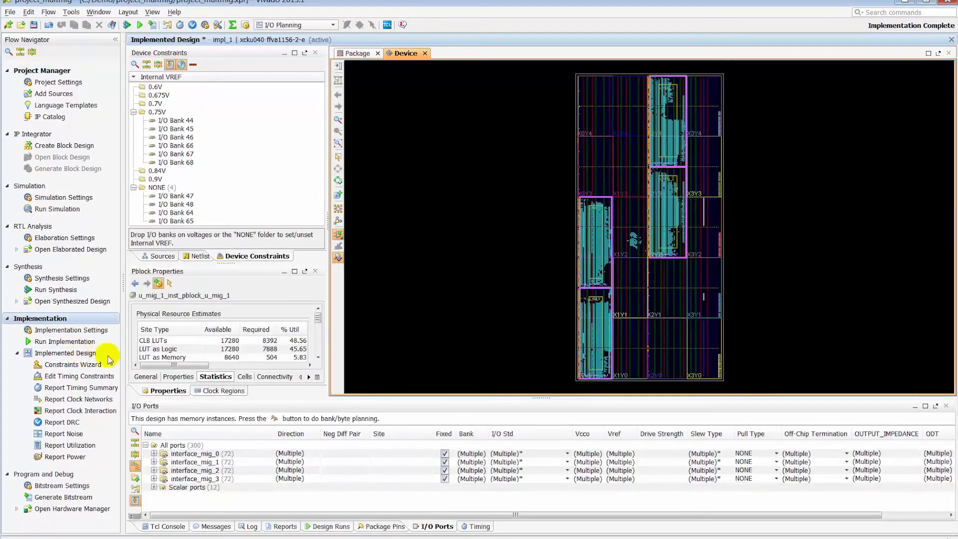
pyautogui.click(595, 295)
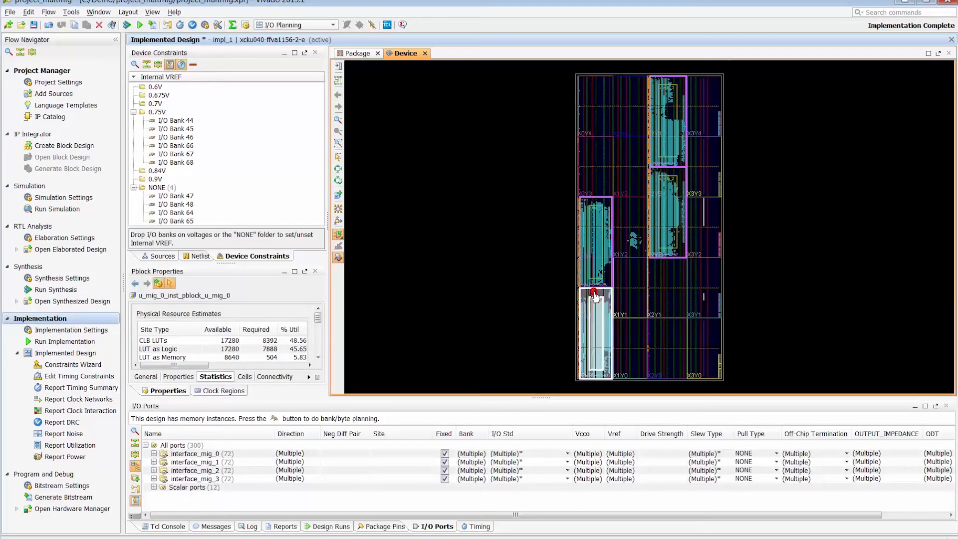
pyautogui.rightClick(414, 55)
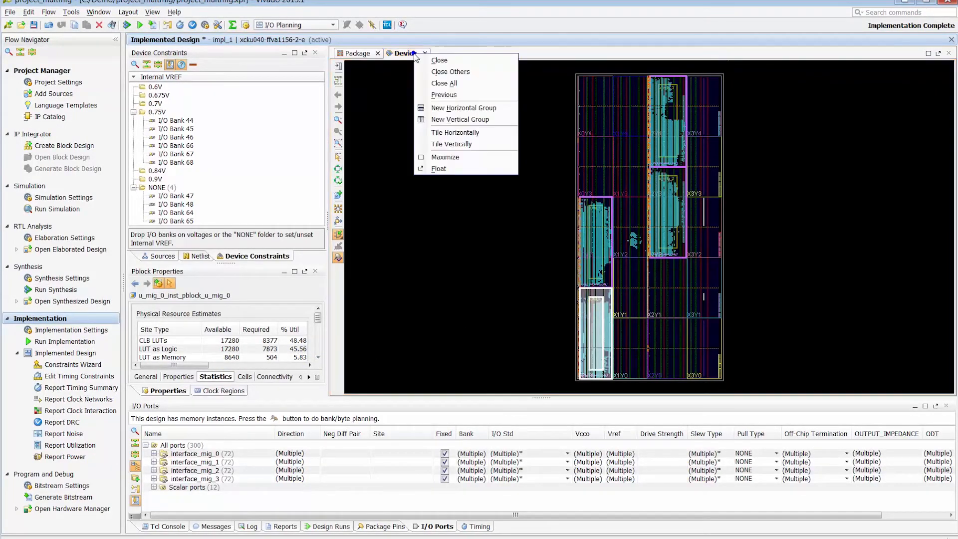
pyautogui.click(460, 120)
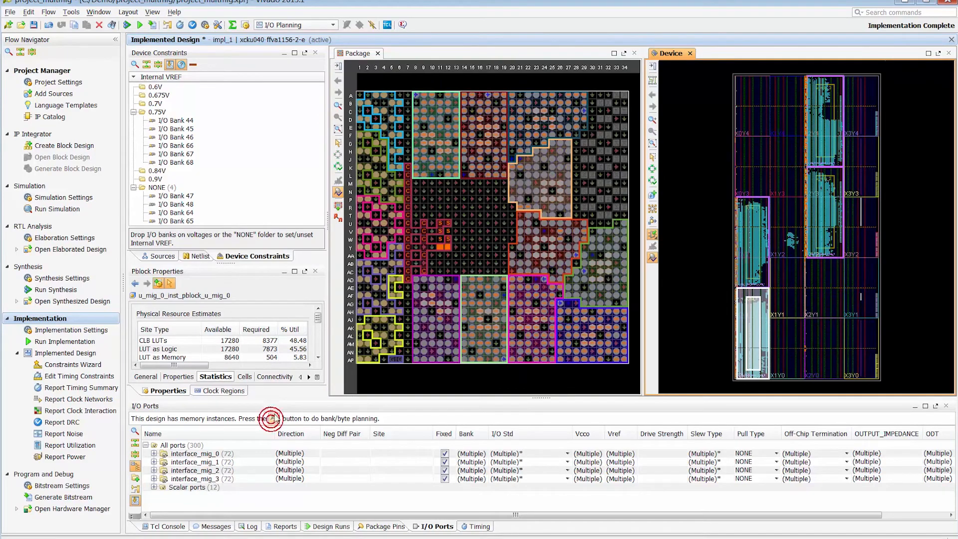
# - Examine the byte-lane assignments of I/O Banks 45 and 67 in the Memory Bank/Byte Planner, and close the planner
pyautogui.click(272, 419)
pyautogui.click(142, 215)
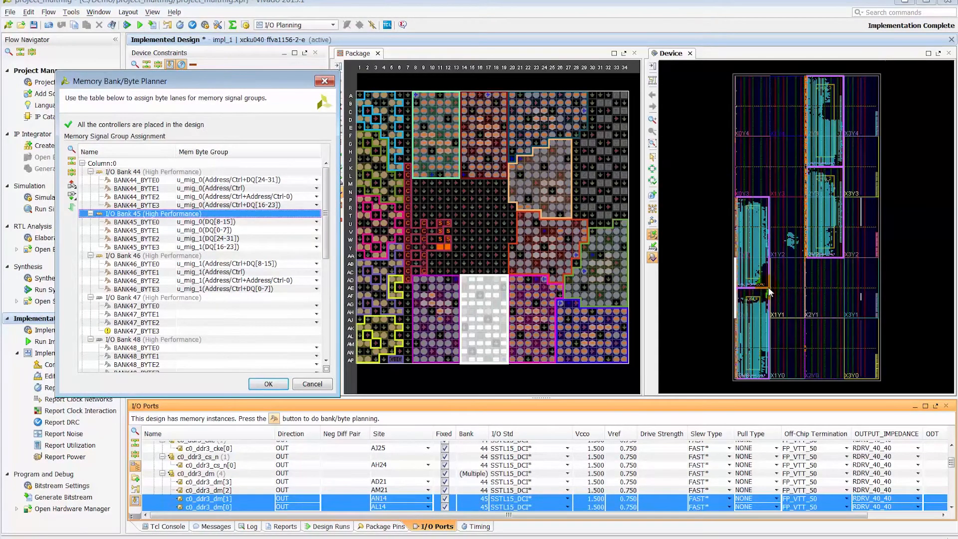
pyautogui.moveTo(325, 235); pyautogui.dragTo(325, 342)
pyautogui.click(156, 293)
pyautogui.click(266, 319)
pyautogui.click(267, 309)
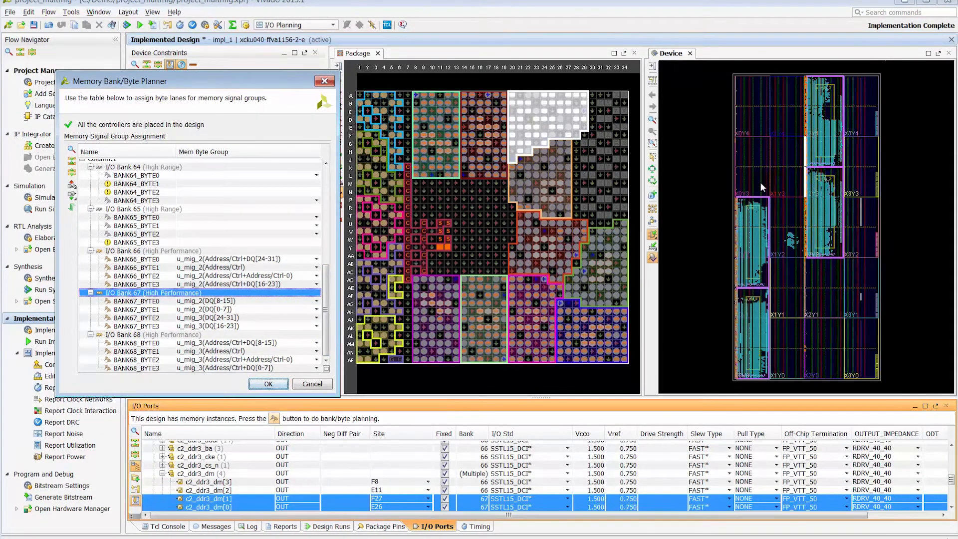
pyautogui.click(272, 386)
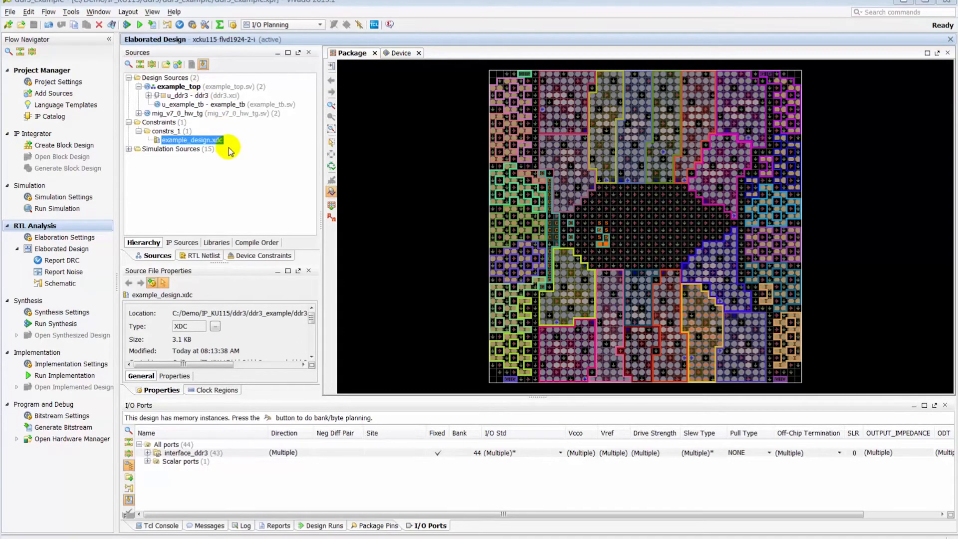
# - Export the constraints of cell u_ddr3 in ddr3_example to c:/Demo/ip.xdc with the Tcl command write_xdc
pyautogui.click(215, 453)
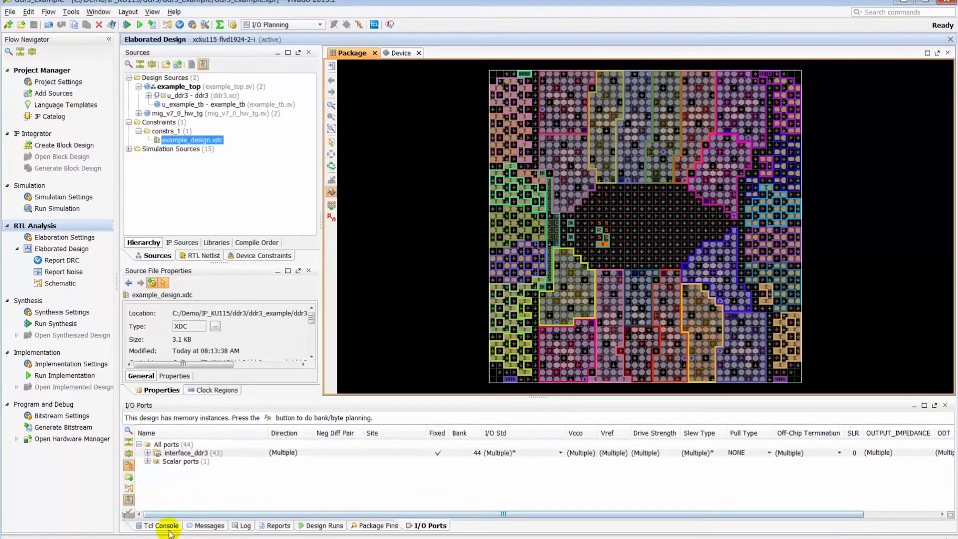
pyautogui.click(169, 526)
pyautogui.click(173, 513)
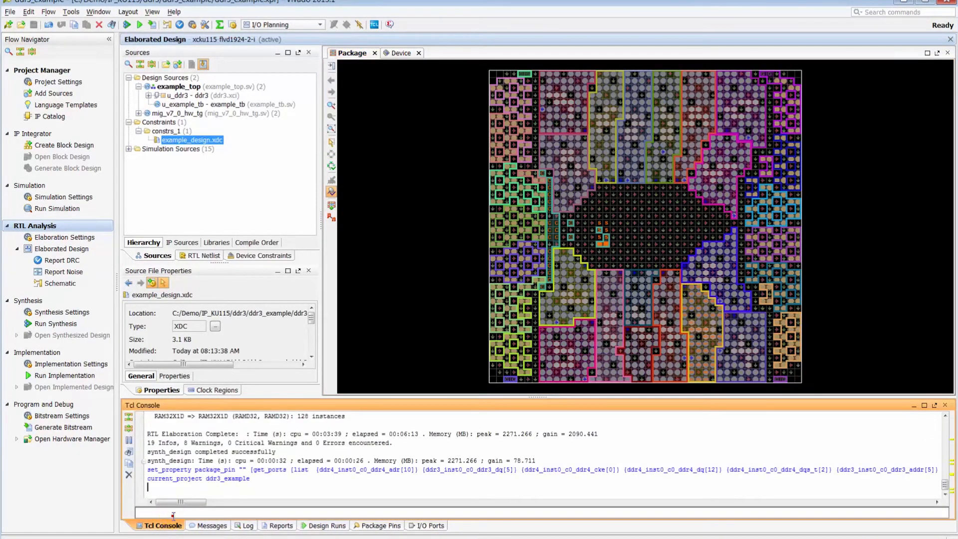
pyautogui.write('write_xdc -cell u_ddr3')
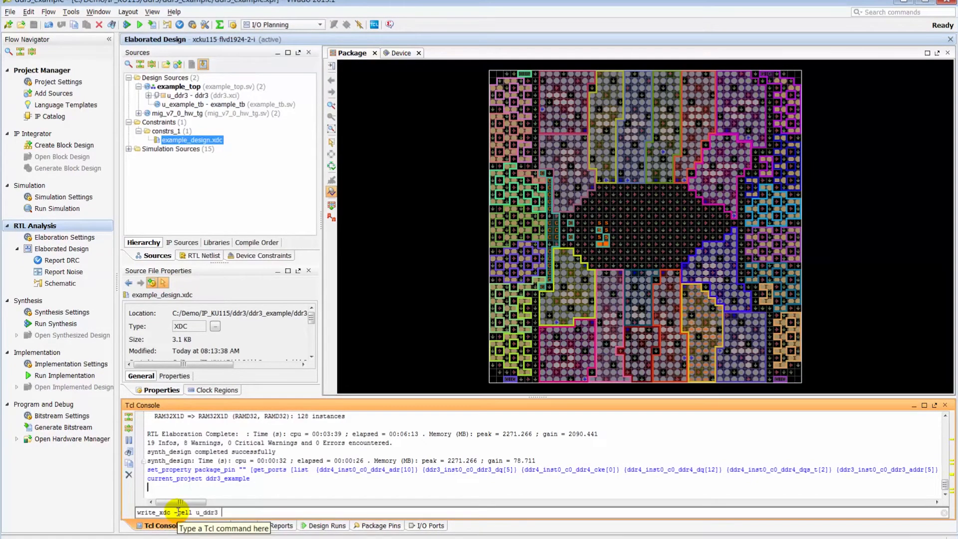
pyautogui.write(' -file c:/Demo/ip.xdc')
pyautogui.press('Return')
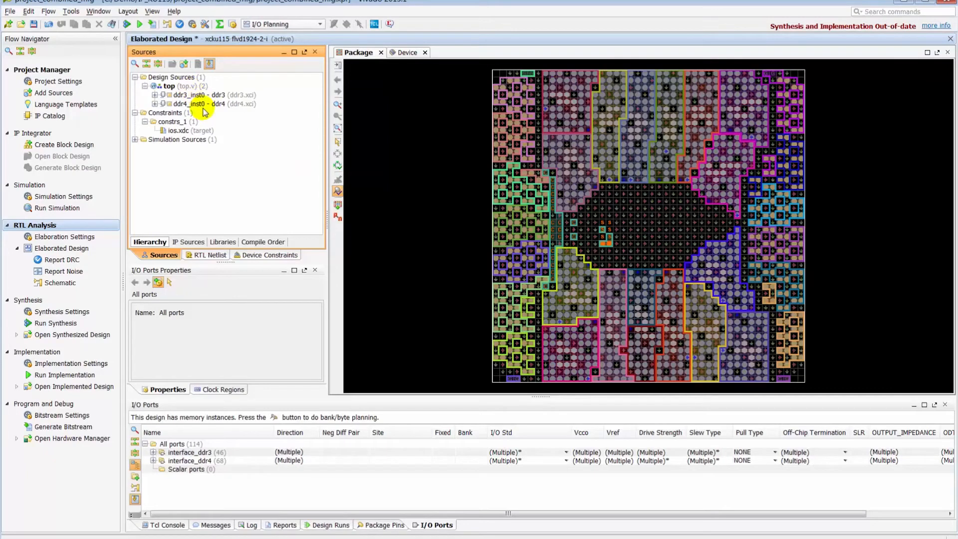
# - In project_combined_mig, import c:/Demo/ip.xdc for cell ddr3_inst0 with the Tcl command read_xdc
pyautogui.click(169, 525)
pyautogui.write('read')
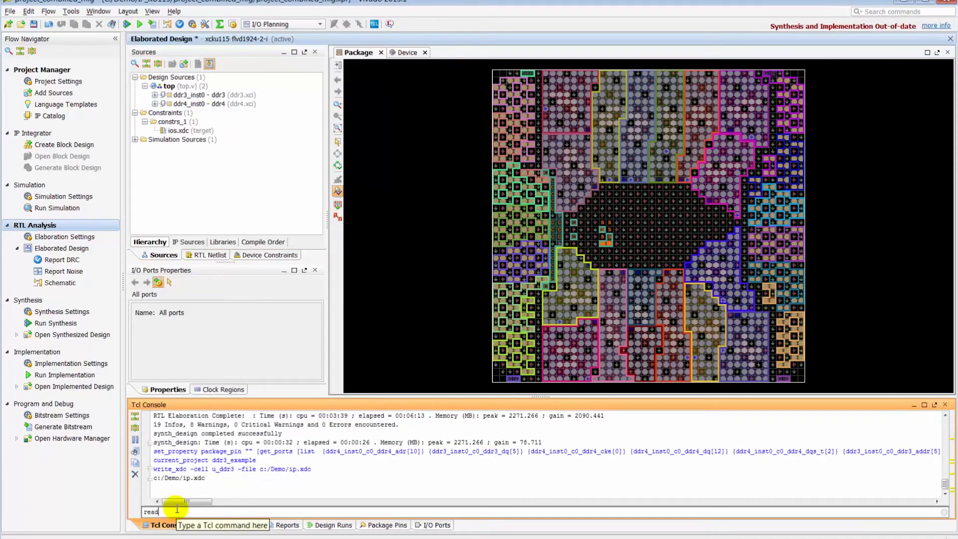
pyautogui.write('_xdc -cell ddr3_inst0 -file')
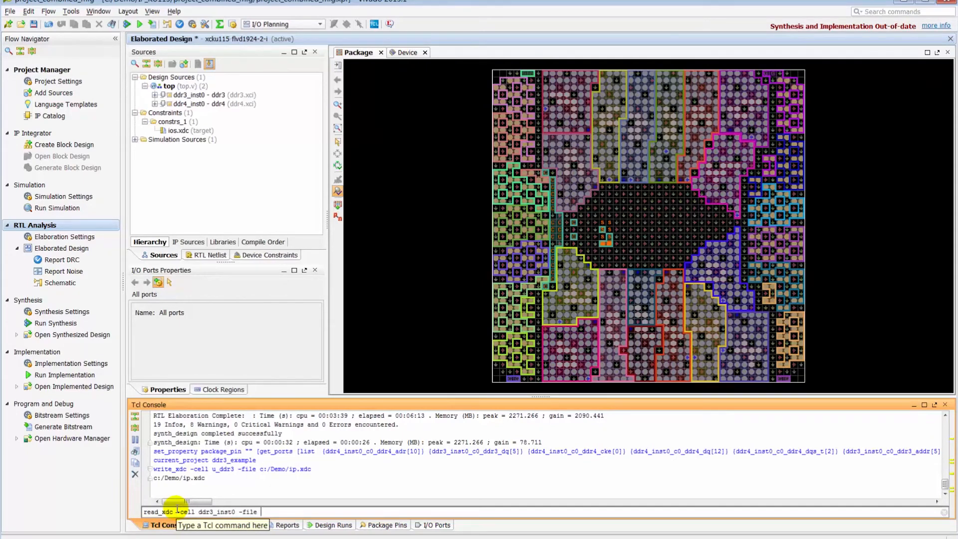
pyautogui.write('c:/Demo/ip.xdc')
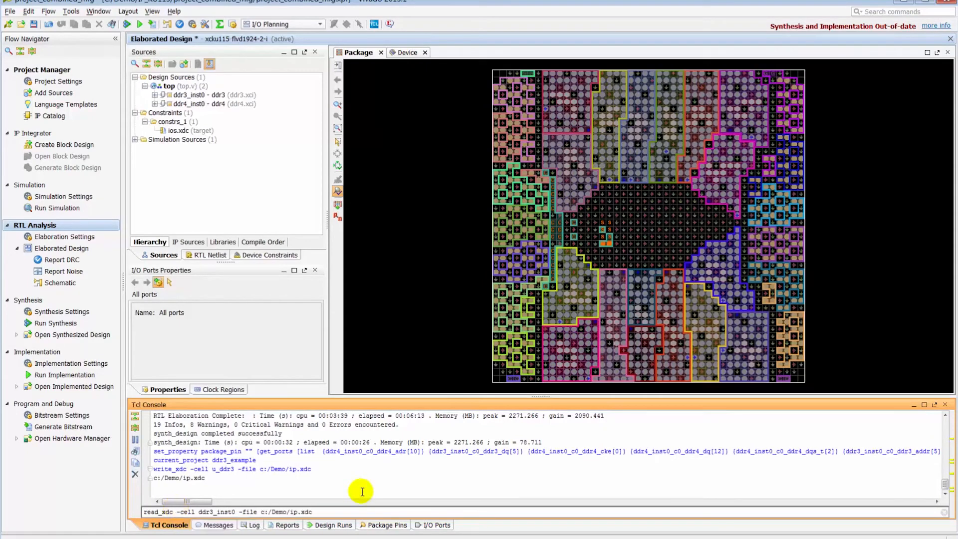
pyautogui.press('Return')
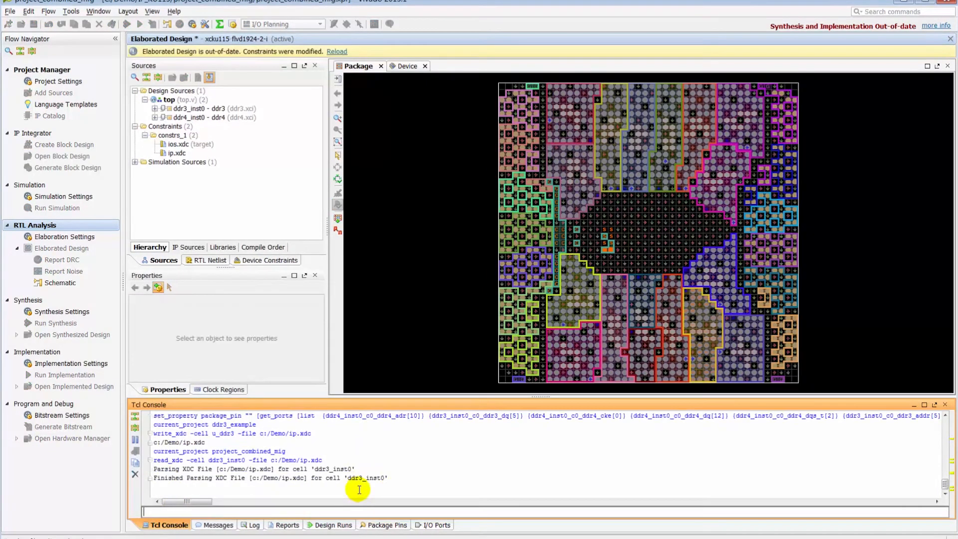
# - Select the interface_ddr3 ports to show their placement, and save the in-memory edits of constraint set constrs_1
pyautogui.click(430, 525)
pyautogui.click(189, 452)
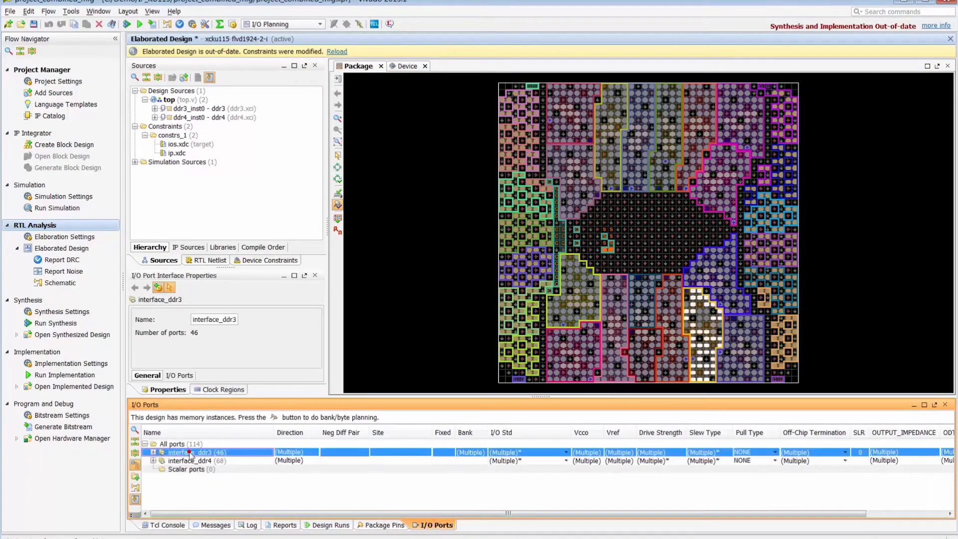
pyautogui.click(34, 24)
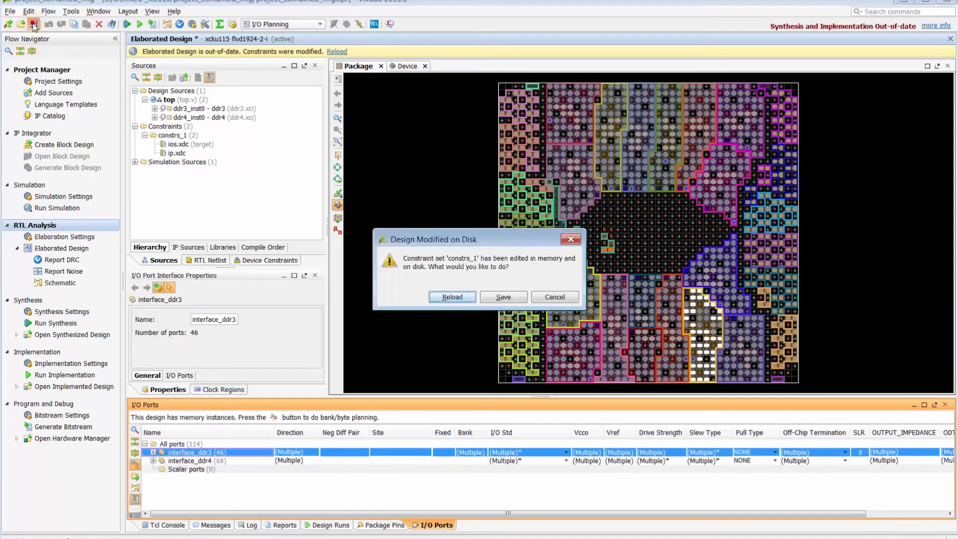
pyautogui.click(499, 296)
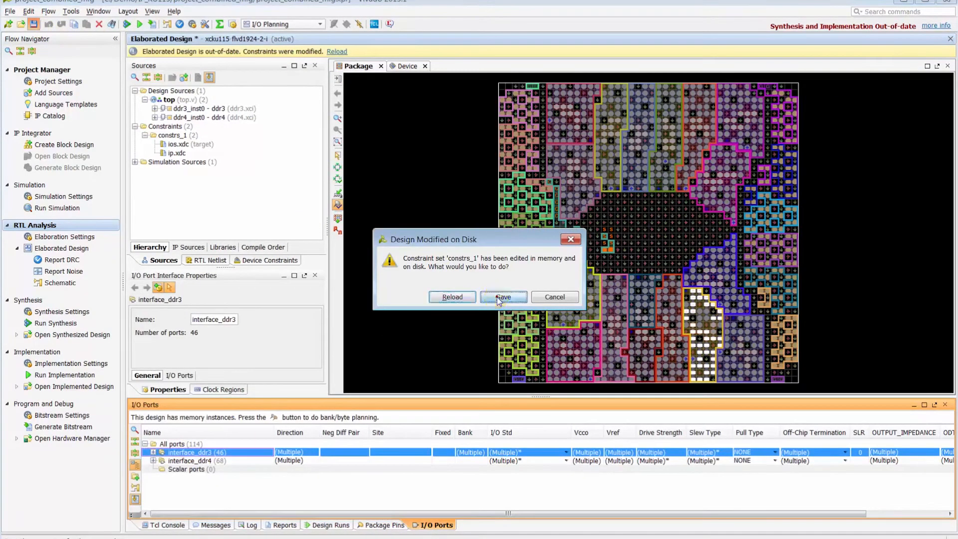
# - Examine the constraints in ip.xdc, search the file for al26, and close it
pyautogui.doubleClick(177, 139)
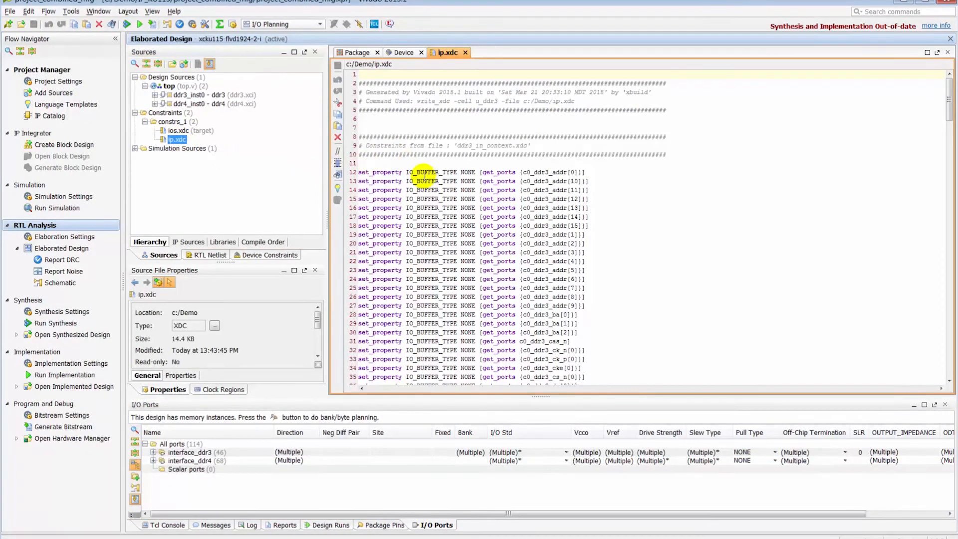
pyautogui.hotkey('ctrl', 'f')
pyautogui.write('al26')
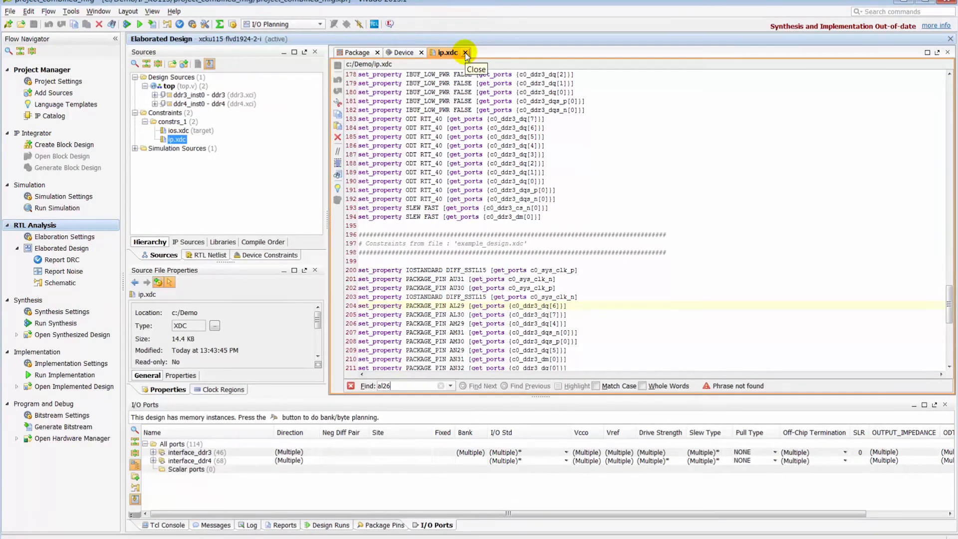
pyautogui.click(465, 52)
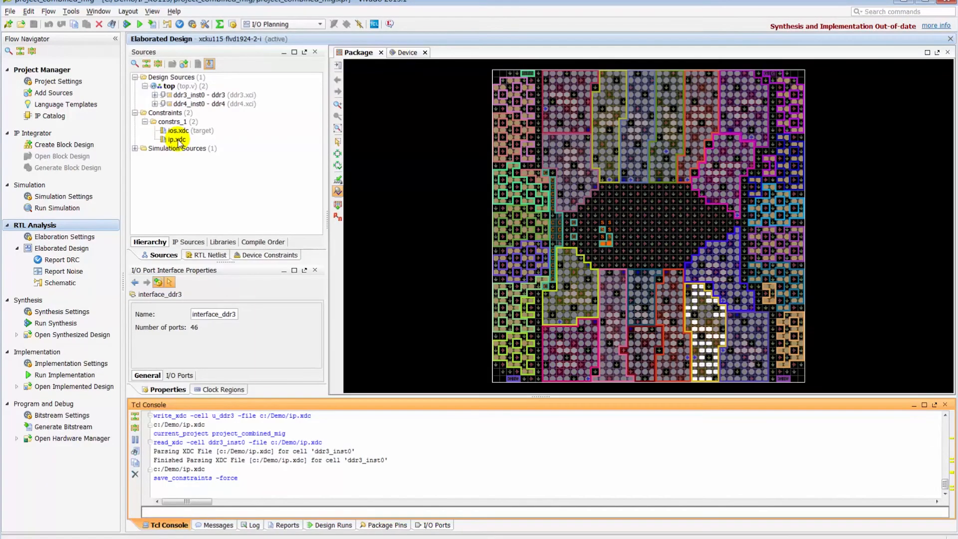
# - Remove ip.xdc from the constrs_1 constraint set of the project
pyautogui.click(177, 140)
pyautogui.rightClick(177, 139)
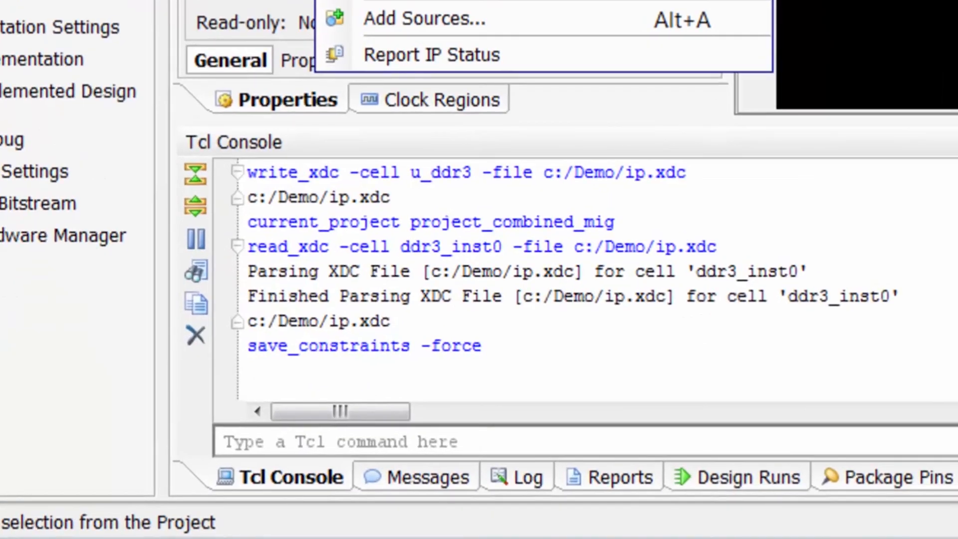
pyautogui.click(389, 1)
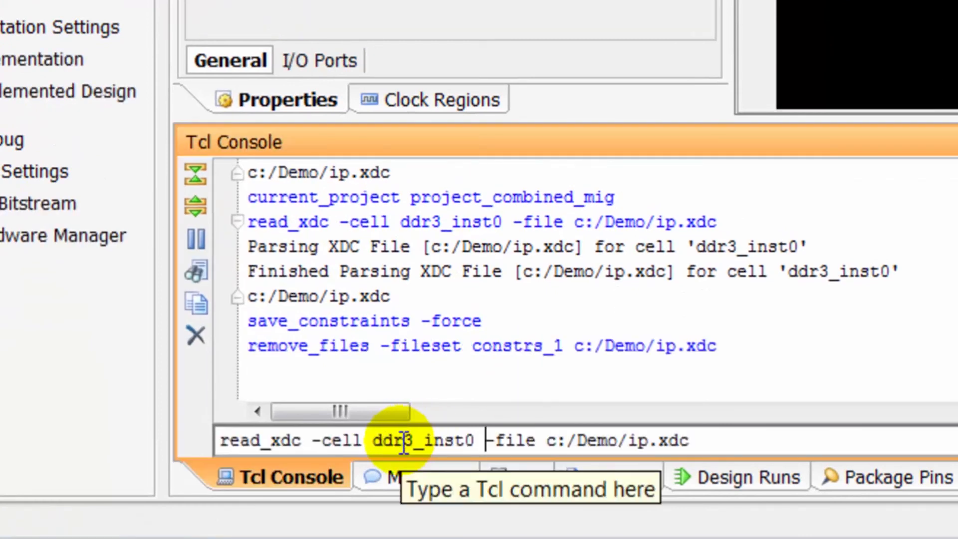
# - Reread c:/Demo/ip.xdc for cell ddr3_inst0 using read_xdc with the -no_add option, and save the in-memory constraints
pyautogui.write('-')
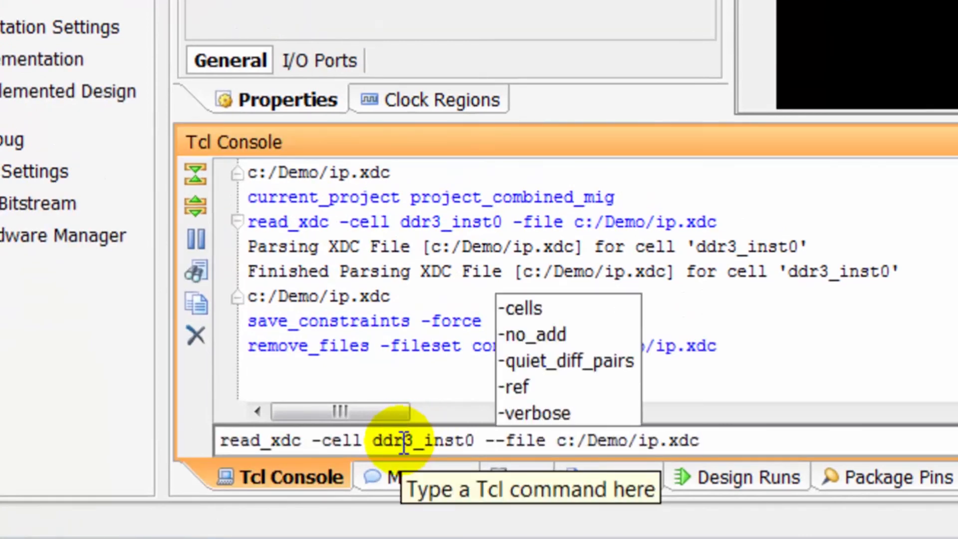
pyautogui.write('no_add')
pyautogui.press('Return')
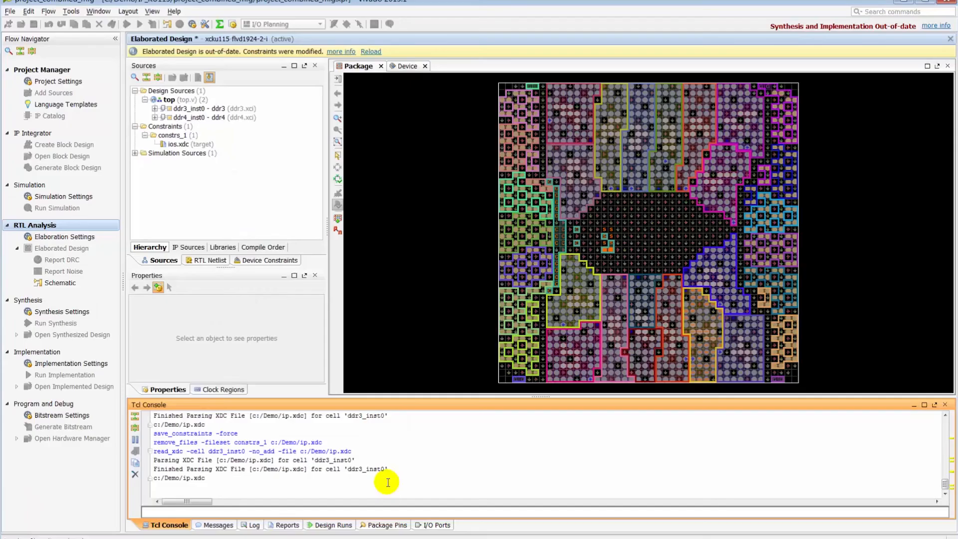
pyautogui.click(33, 24)
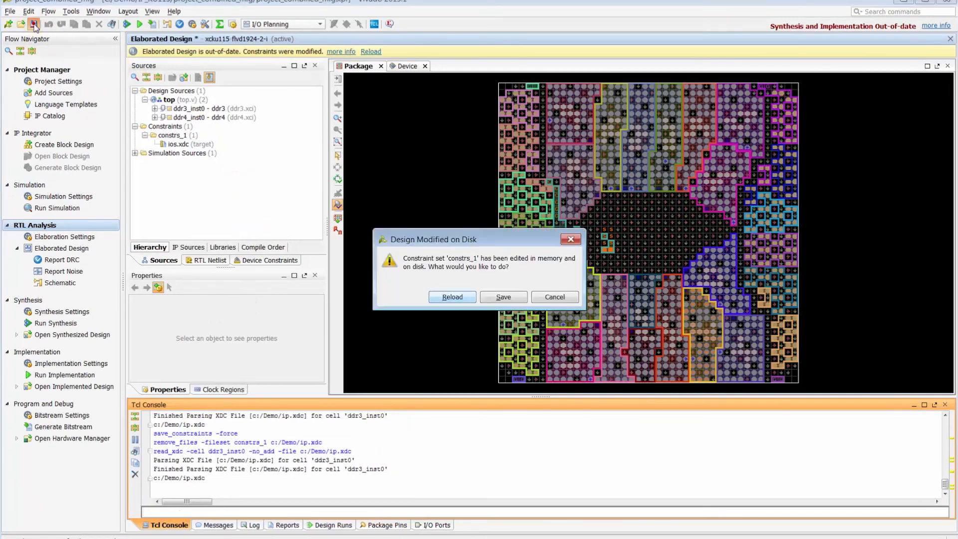
pyautogui.click(504, 296)
# - Examine the ddr3_inst0 package pin constraints in ios.xdc, and close the file
pyautogui.doubleClick(172, 129)
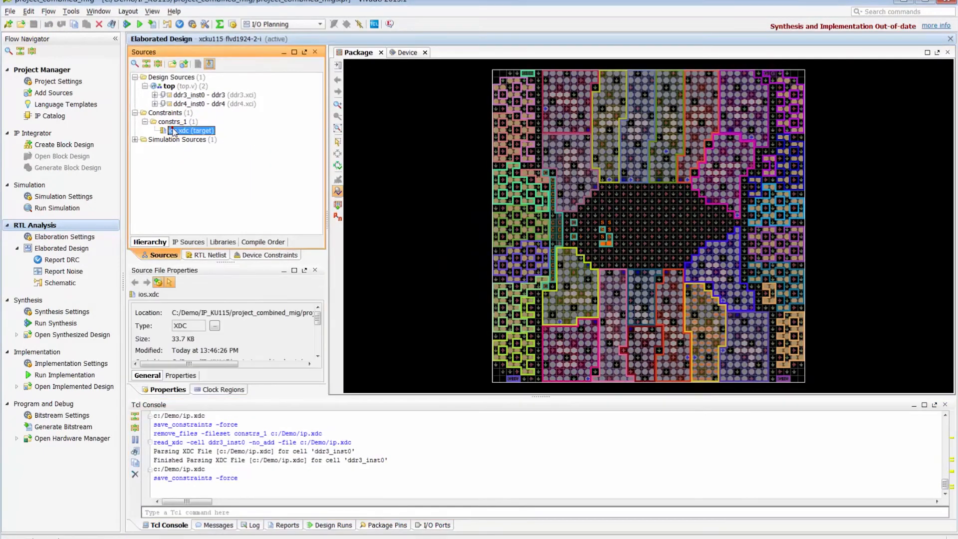
pyautogui.moveTo(948, 89); pyautogui.dragTo(950, 368)
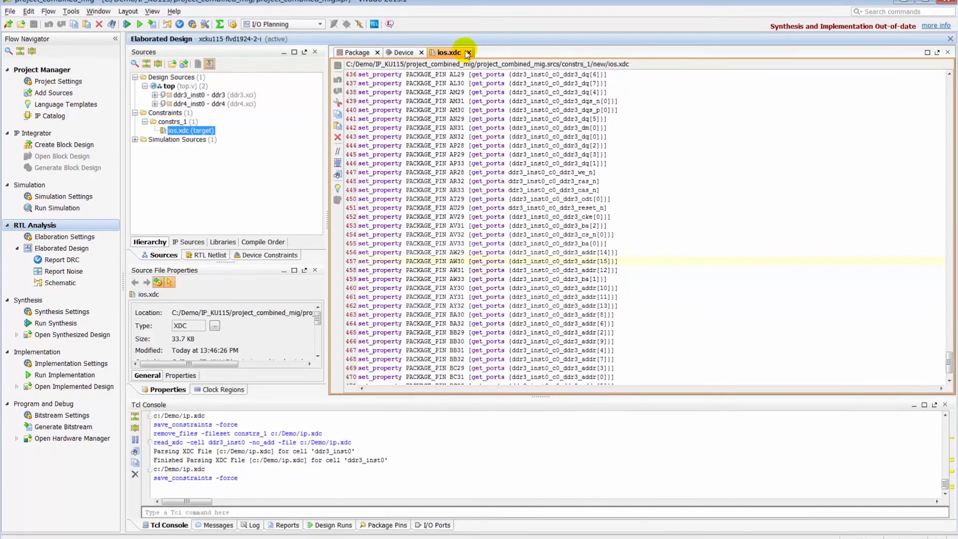
pyautogui.click(469, 52)
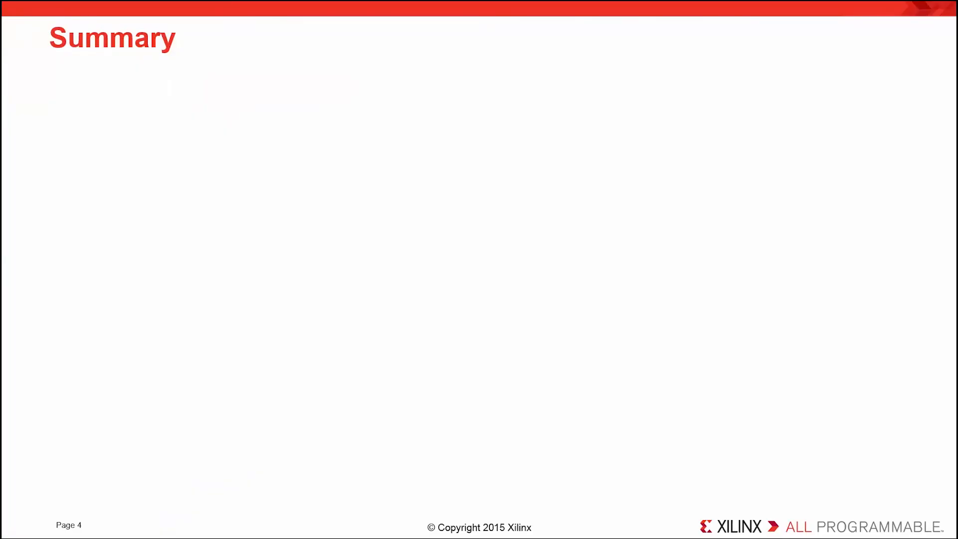
pyautogui.press('Right')
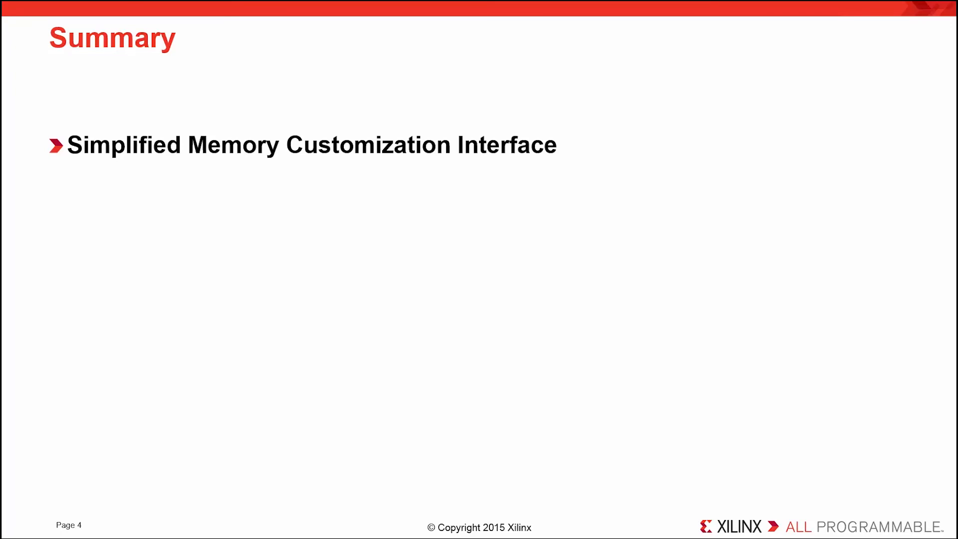
pyautogui.press('Right')
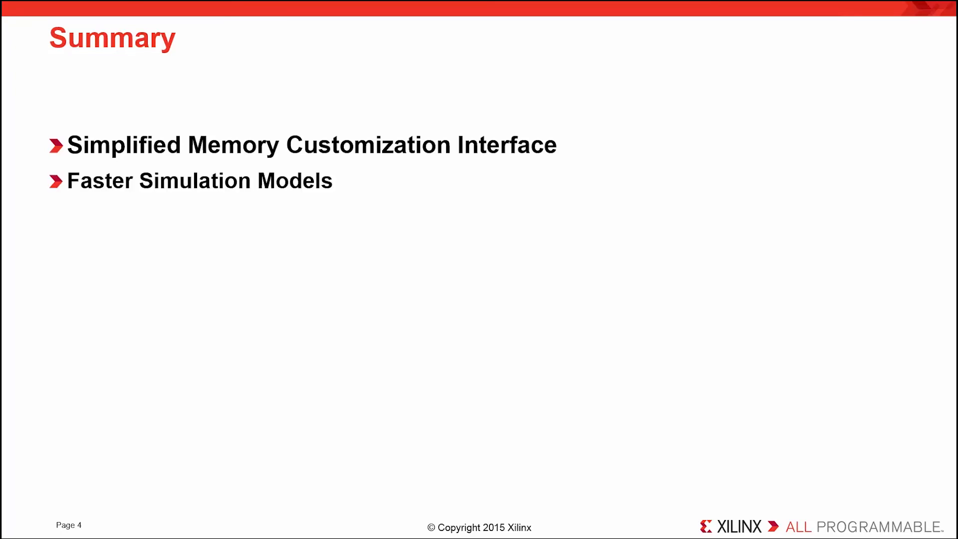
pyautogui.press('Right')
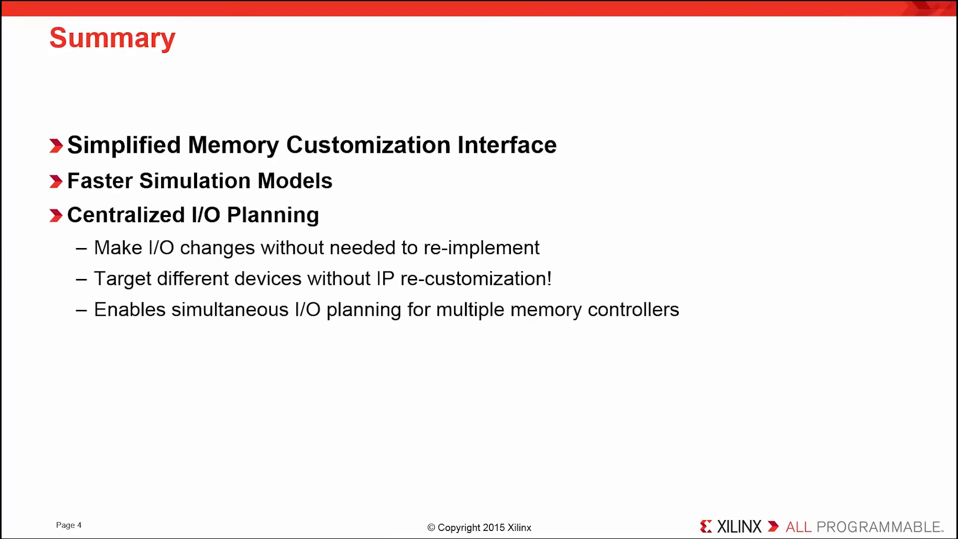